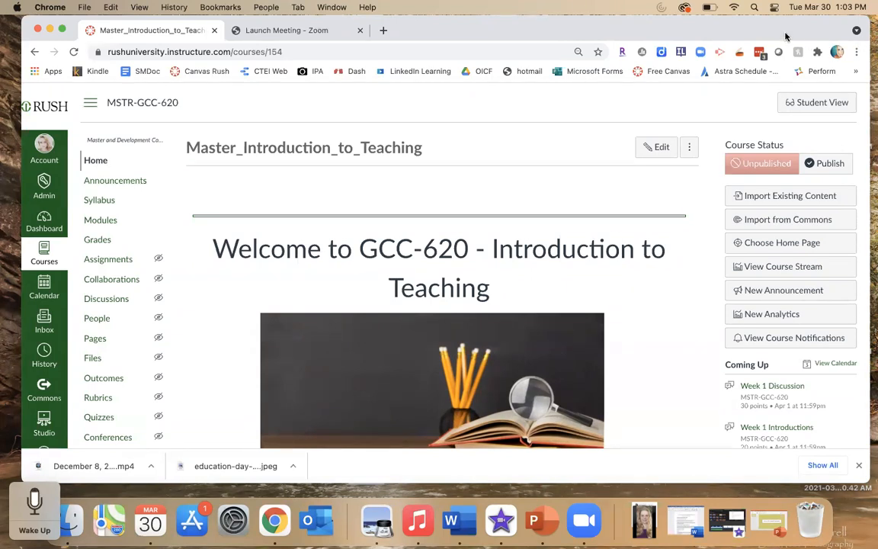
- Open a new browser tab and go to YouTube
{"action": "left_click_drag", "start_coordinate": [786, 33], "coordinate": [787, 65]}
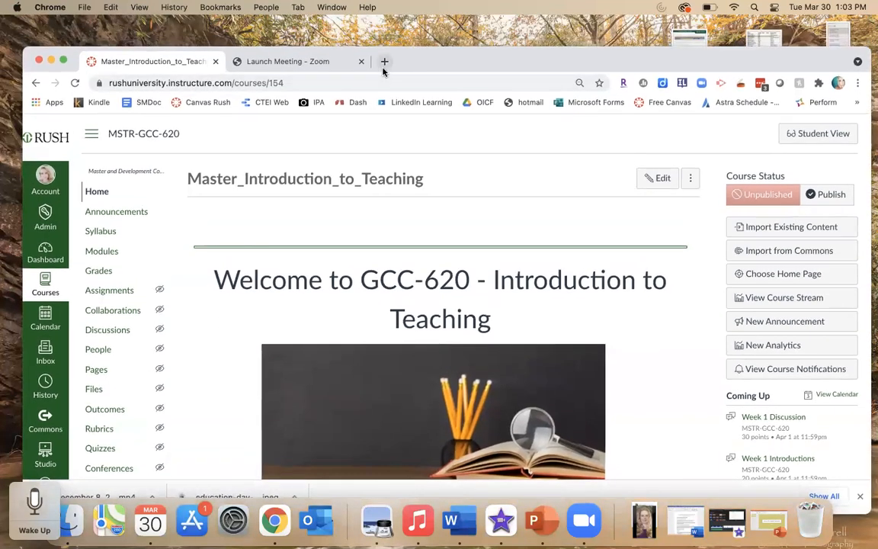
{"action": "left_click", "coordinate": [385, 61]}
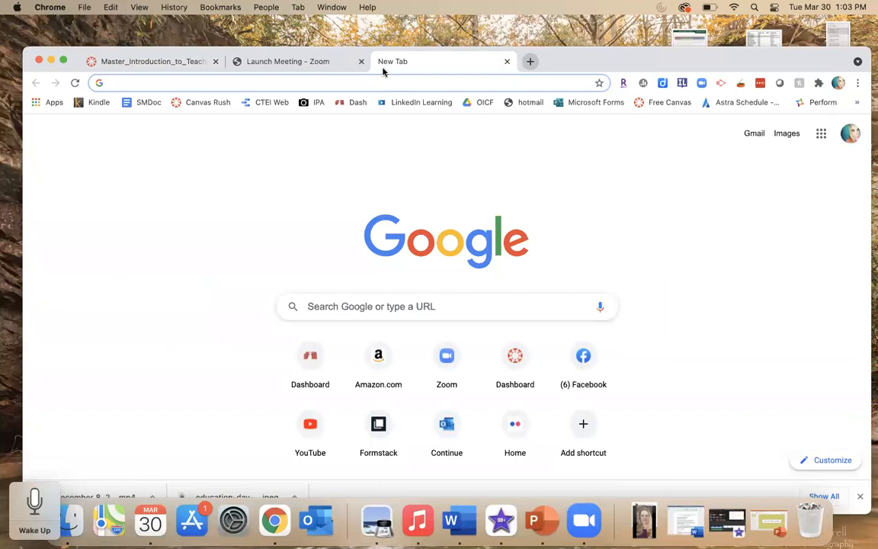
{"action": "type", "text": "youtub"}
{"action": "key", "text": "Return"}
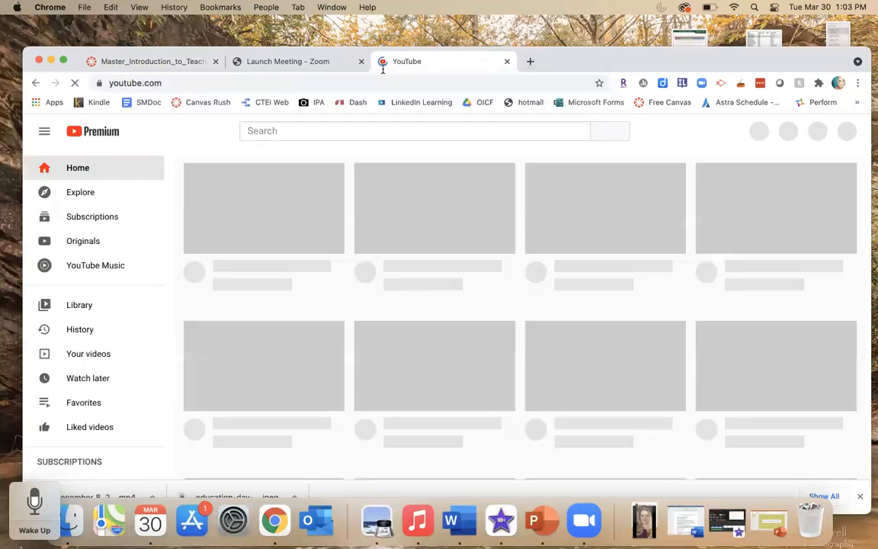
- Search YouTube for "ctei rush" and open the CTEI RUSH channel
{"action": "left_click", "coordinate": [351, 131]}
{"action": "type", "text": "ctei "}
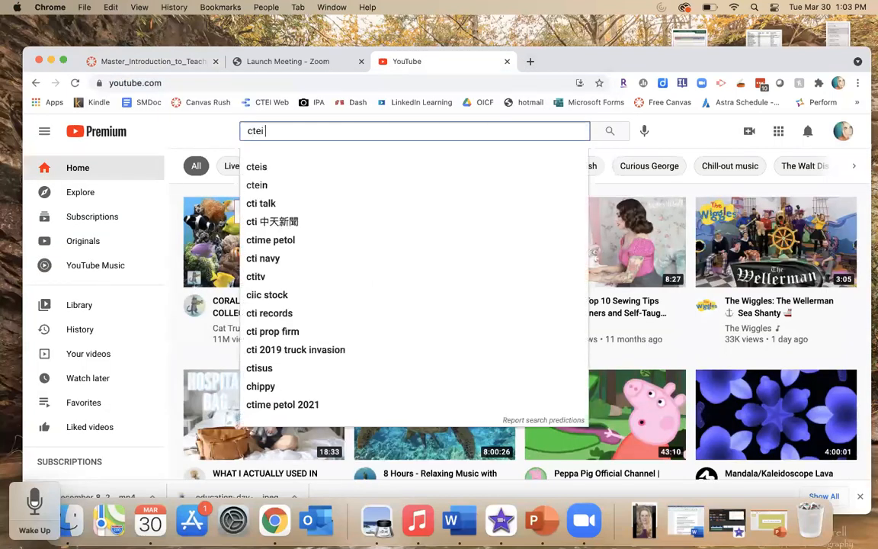
{"action": "type", "text": "rush"}
{"action": "key", "text": "Return"}
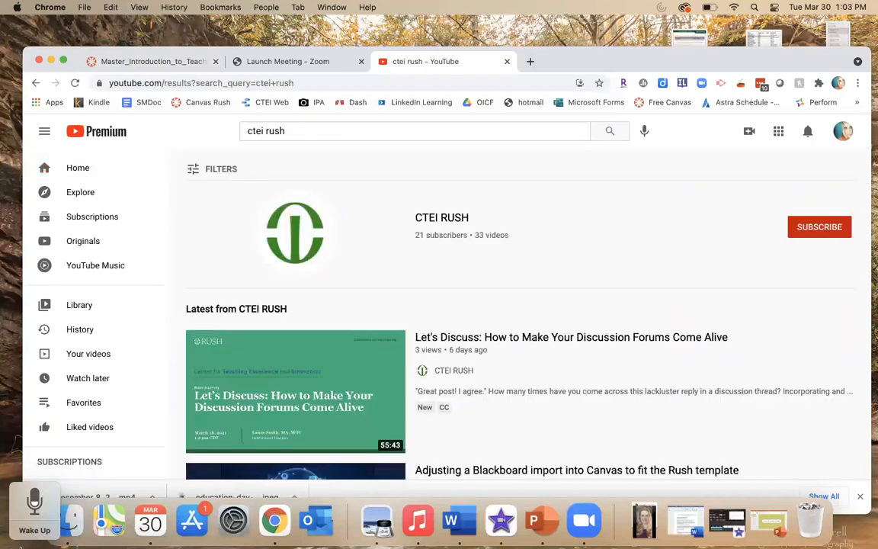
{"action": "left_click", "coordinate": [433, 219]}
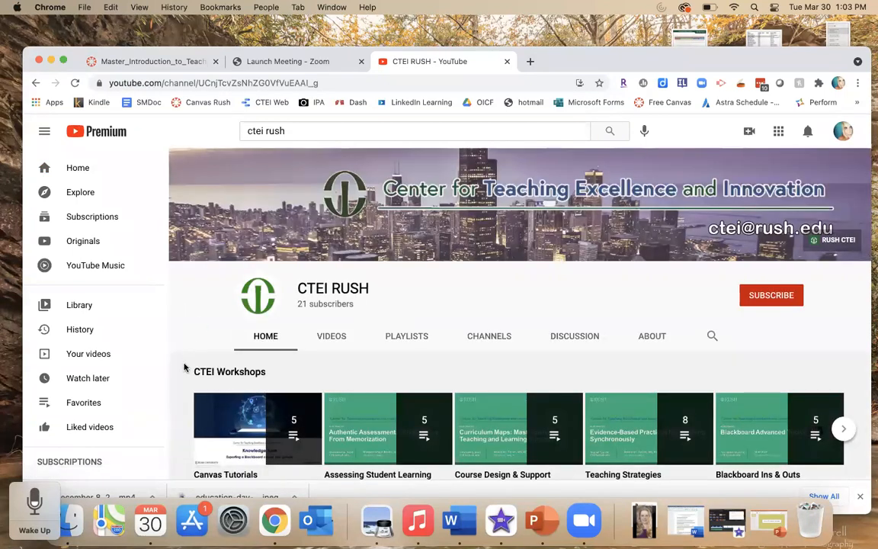
- Open the full Canvas Tutorials playlist from the channel's CTEI Workshops section
{"action": "scroll", "coordinate": [184, 367], "scroll_direction": "down", "scroll_amount": 2}
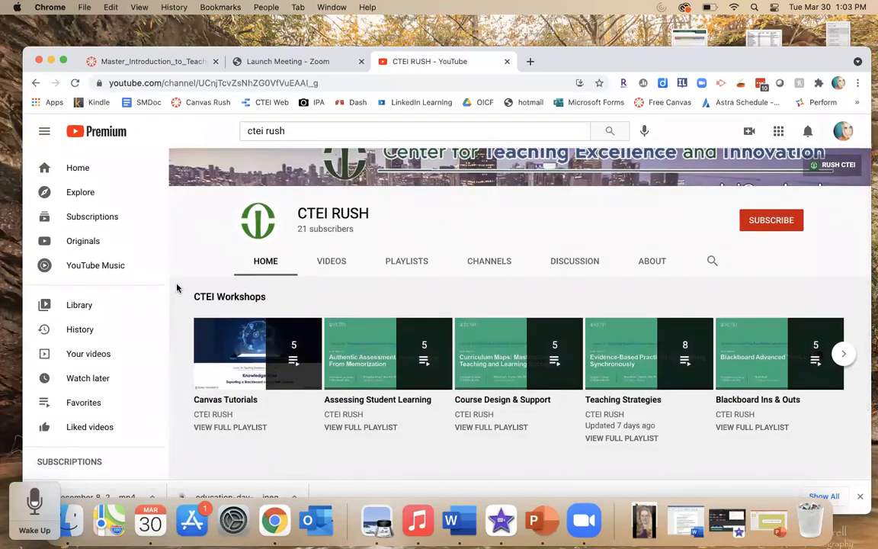
{"action": "scroll", "coordinate": [156, 362], "scroll_direction": "down", "scroll_amount": 1}
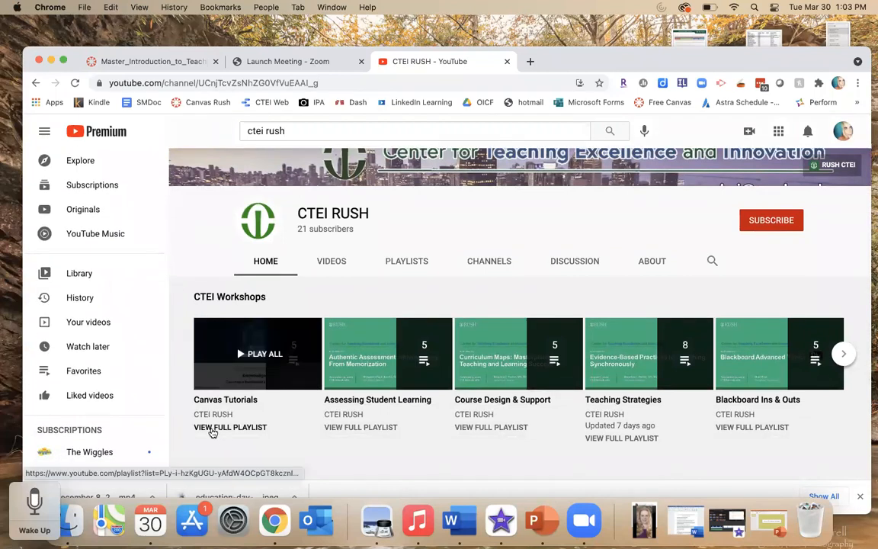
{"action": "left_click", "coordinate": [213, 428]}
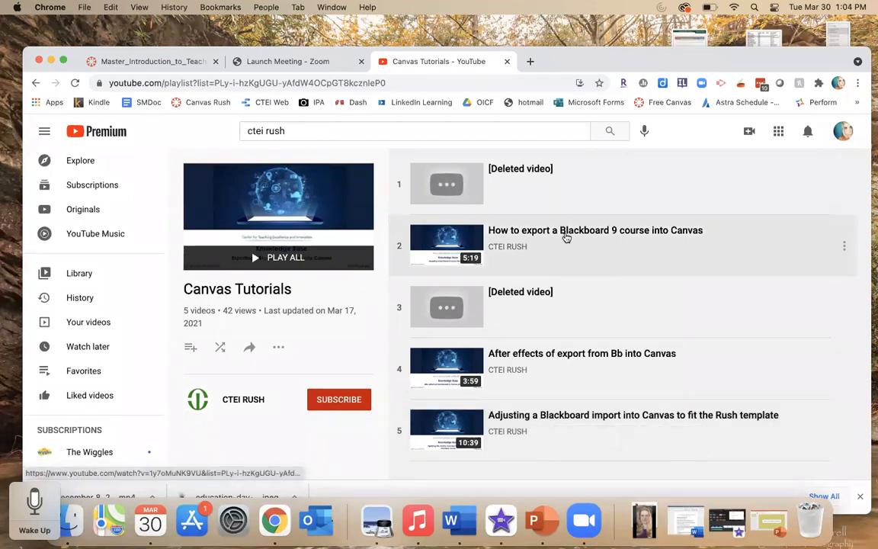
- Switch back to the Master_Introduction_to_Teaching course tab and scroll through its home page content
{"action": "left_click", "coordinate": [150, 61]}
{"action": "left_click_drag", "start_coordinate": [655, 61], "coordinate": [654, 31]}
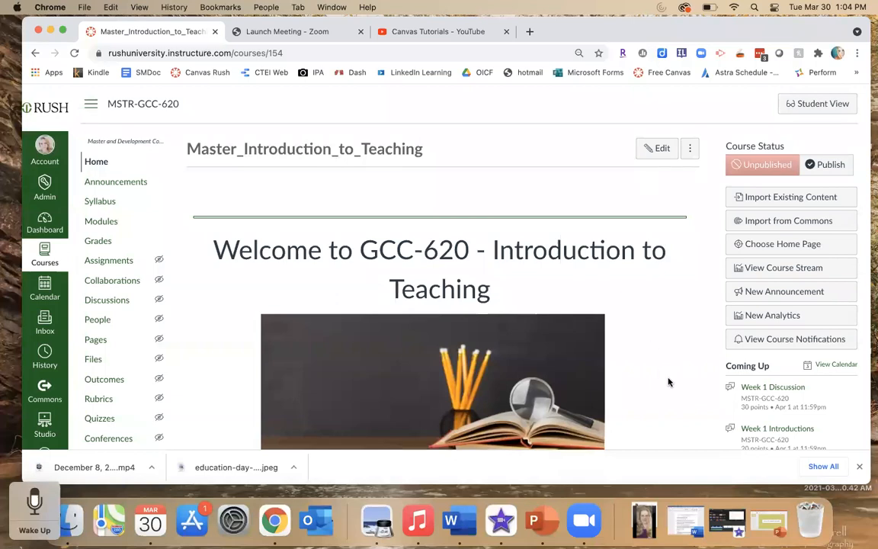
{"action": "scroll", "coordinate": [671, 384], "scroll_direction": "down", "scroll_amount": 2}
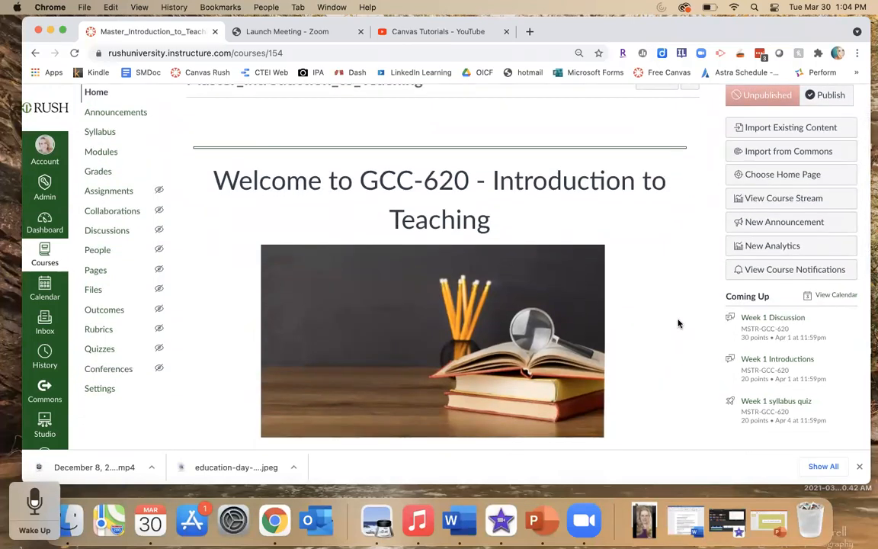
{"action": "scroll", "coordinate": [679, 323], "scroll_direction": "up", "scroll_amount": 2}
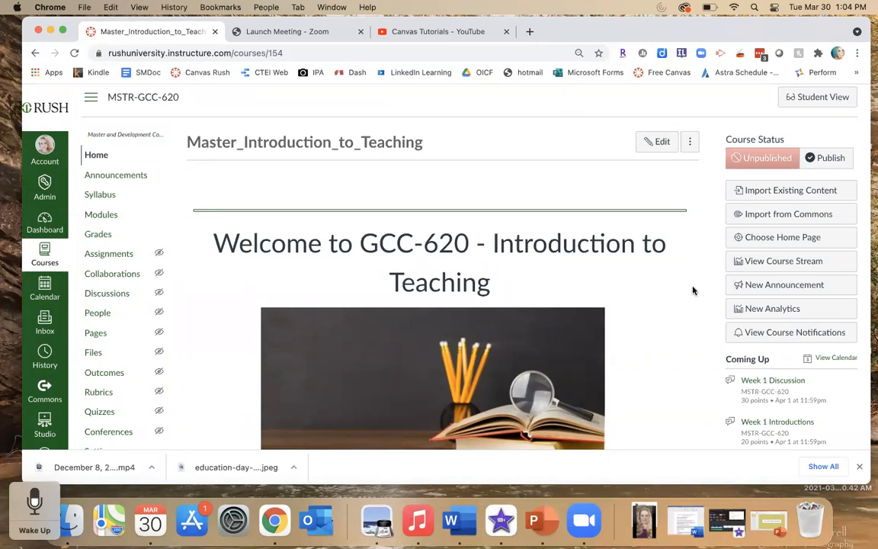
{"action": "scroll", "coordinate": [693, 291], "scroll_direction": "down", "scroll_amount": 1}
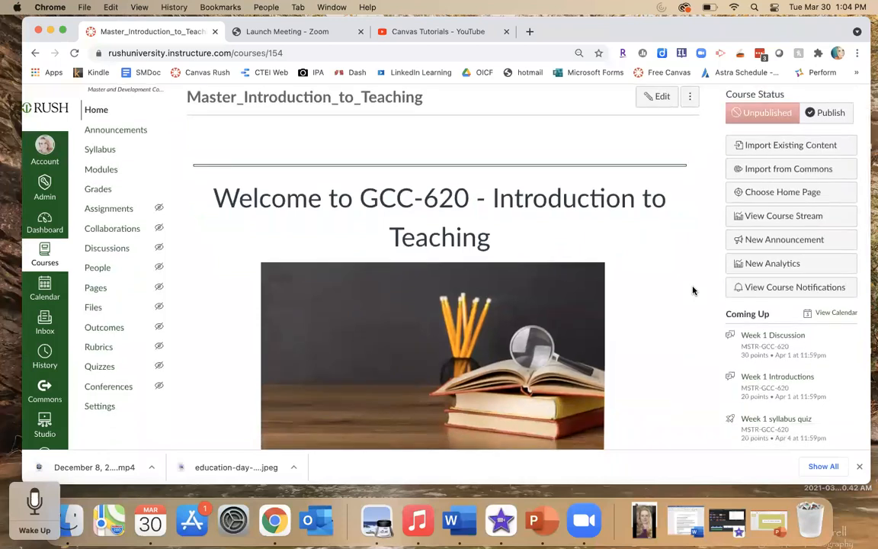
{"action": "scroll", "coordinate": [693, 290], "scroll_direction": "down", "scroll_amount": 2}
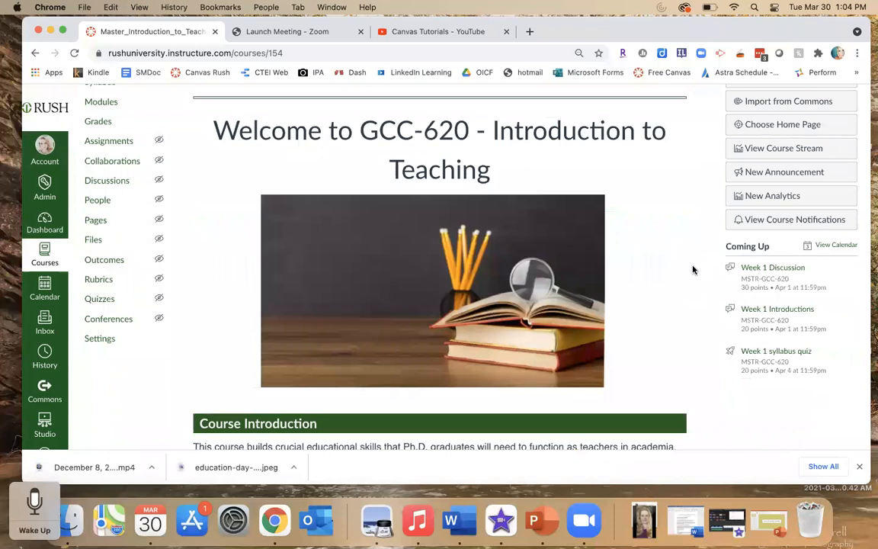
{"action": "scroll", "coordinate": [694, 270], "scroll_direction": "down", "scroll_amount": 2}
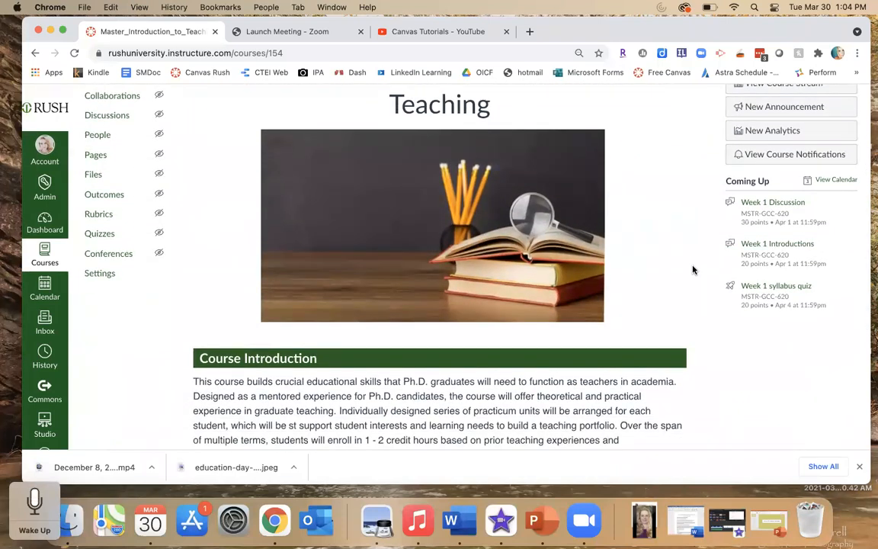
{"action": "scroll", "coordinate": [693, 270], "scroll_direction": "down", "scroll_amount": 2}
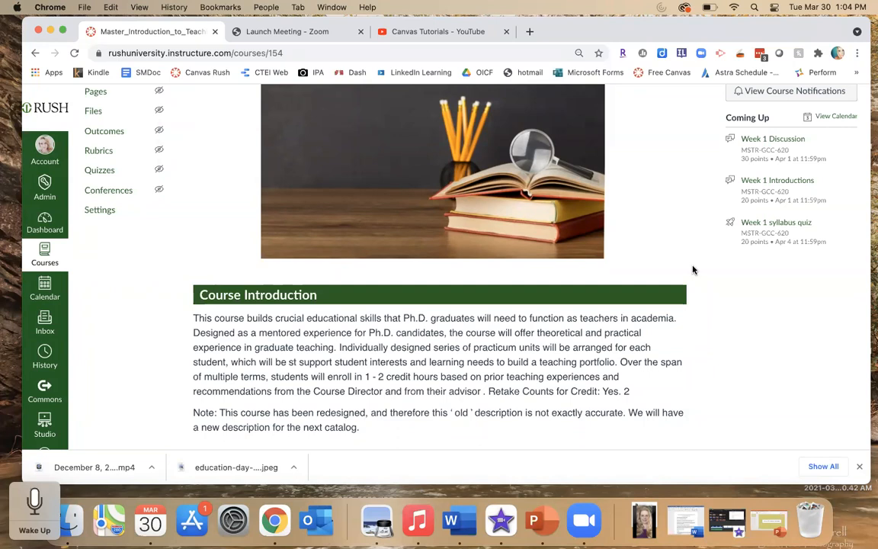
{"action": "scroll", "coordinate": [694, 269], "scroll_direction": "down", "scroll_amount": 2}
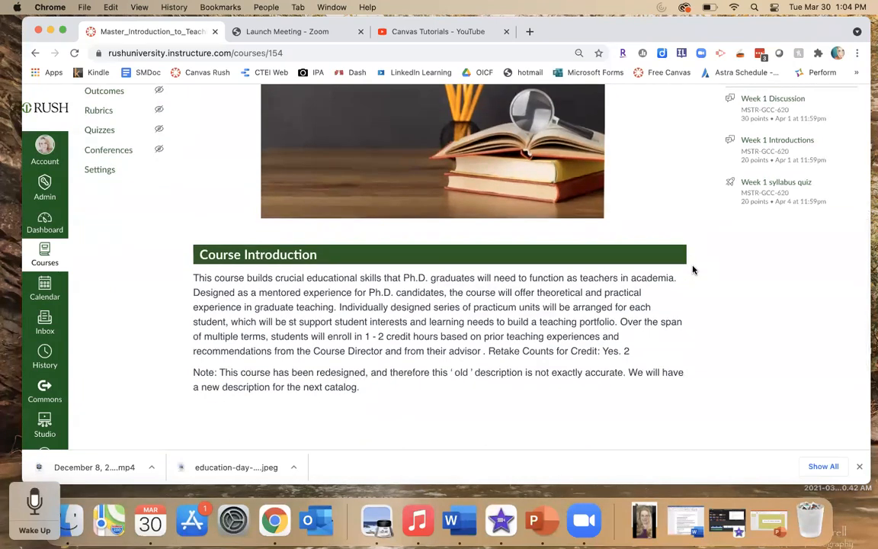
{"action": "scroll", "coordinate": [693, 269], "scroll_direction": "down", "scroll_amount": 3}
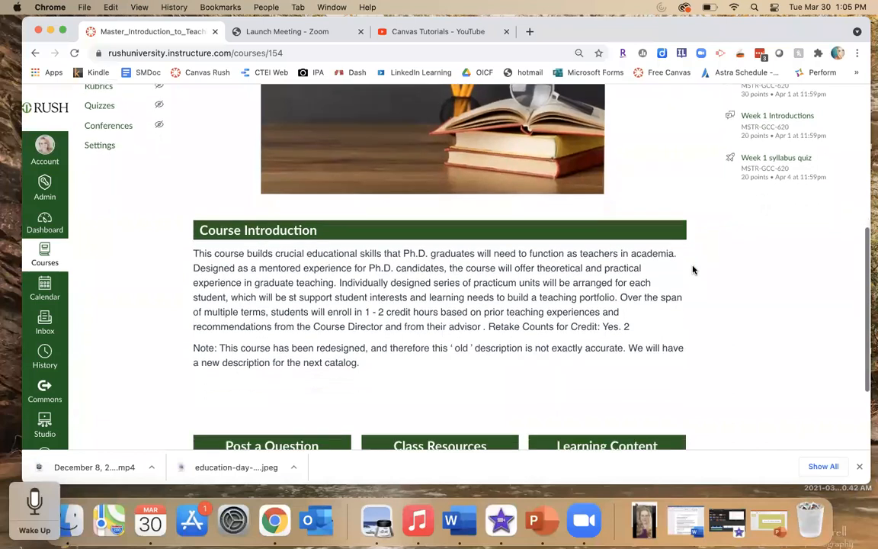
{"action": "scroll", "coordinate": [693, 269], "scroll_direction": "down", "scroll_amount": 3}
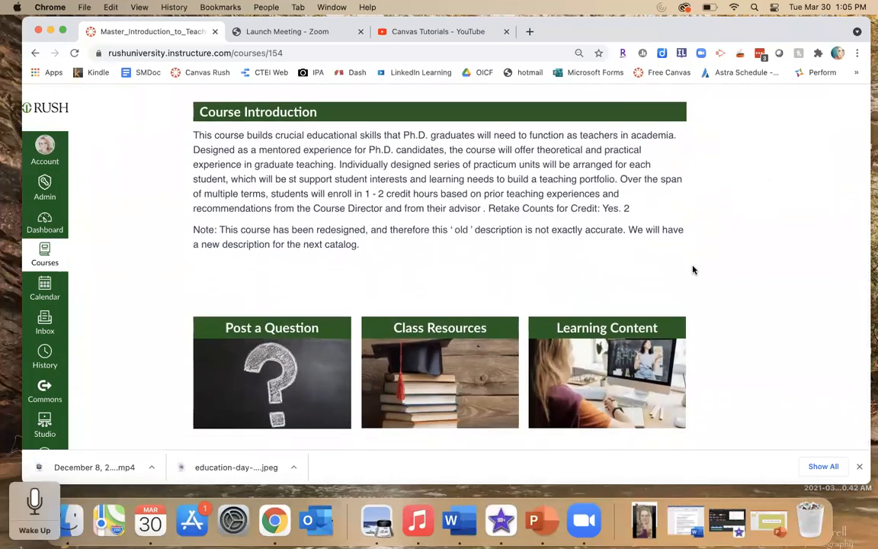
{"action": "scroll", "coordinate": [693, 270], "scroll_direction": "up", "scroll_amount": 14}
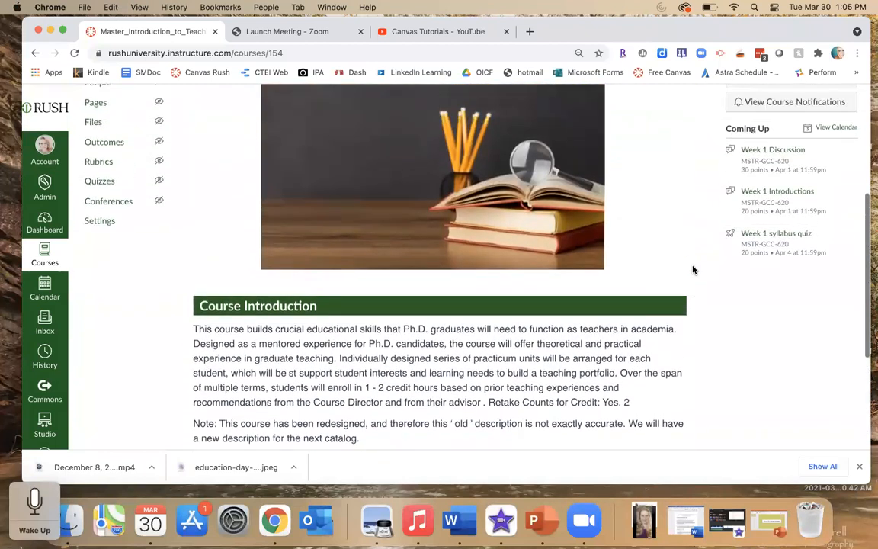
{"action": "scroll", "coordinate": [693, 269], "scroll_direction": "up", "scroll_amount": 2}
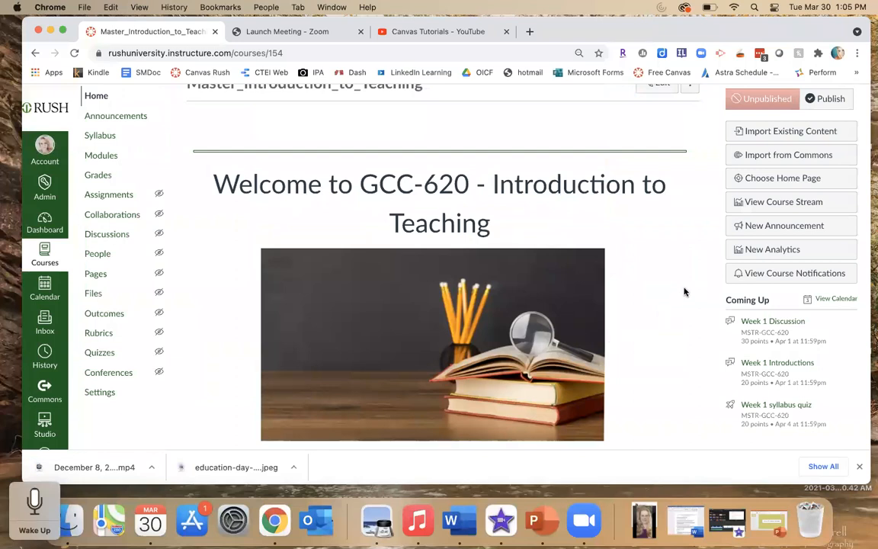
{"action": "scroll", "coordinate": [684, 292], "scroll_direction": "down", "scroll_amount": 5}
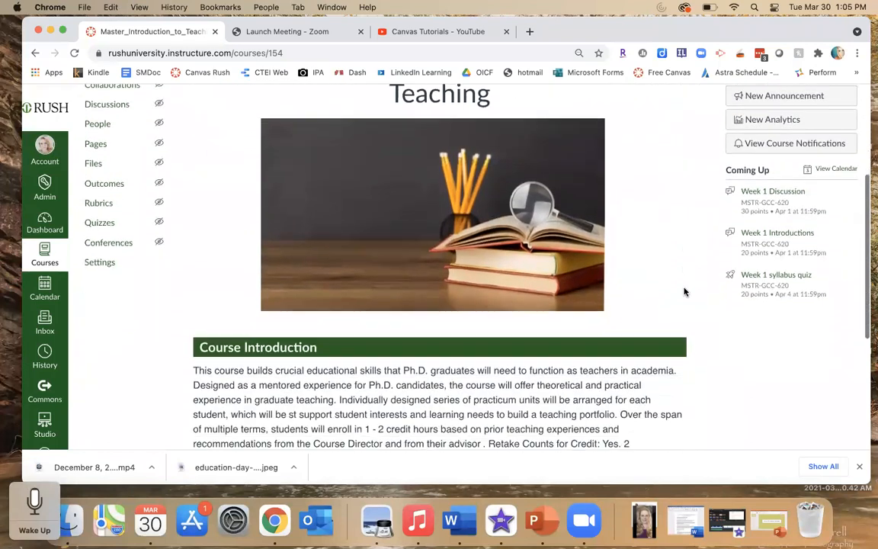
{"action": "scroll", "coordinate": [684, 292], "scroll_direction": "down", "scroll_amount": 3}
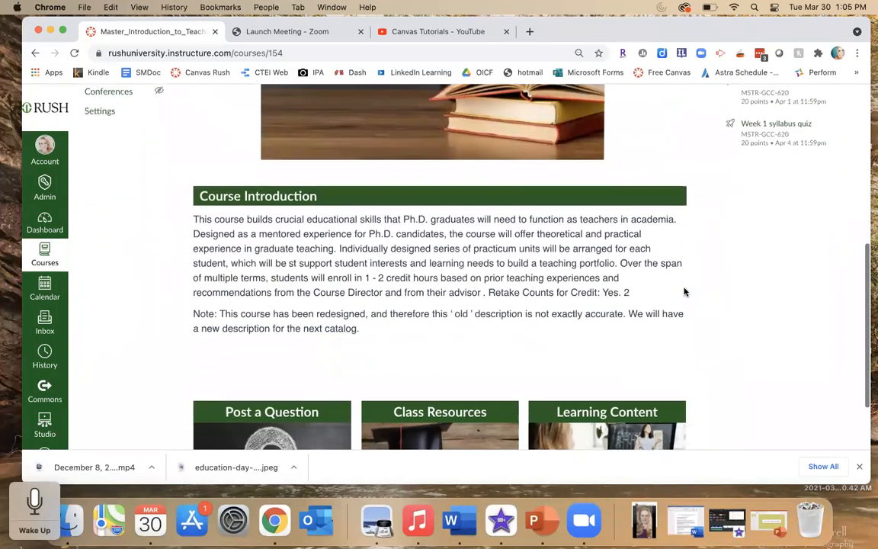
{"action": "scroll", "coordinate": [684, 292], "scroll_direction": "down", "scroll_amount": 2}
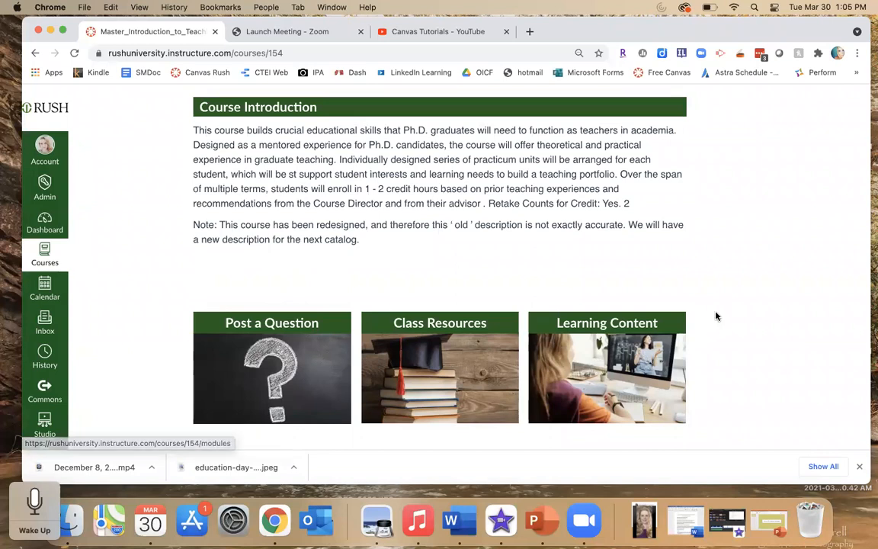
{"action": "scroll", "coordinate": [704, 286], "scroll_direction": "up", "scroll_amount": 10}
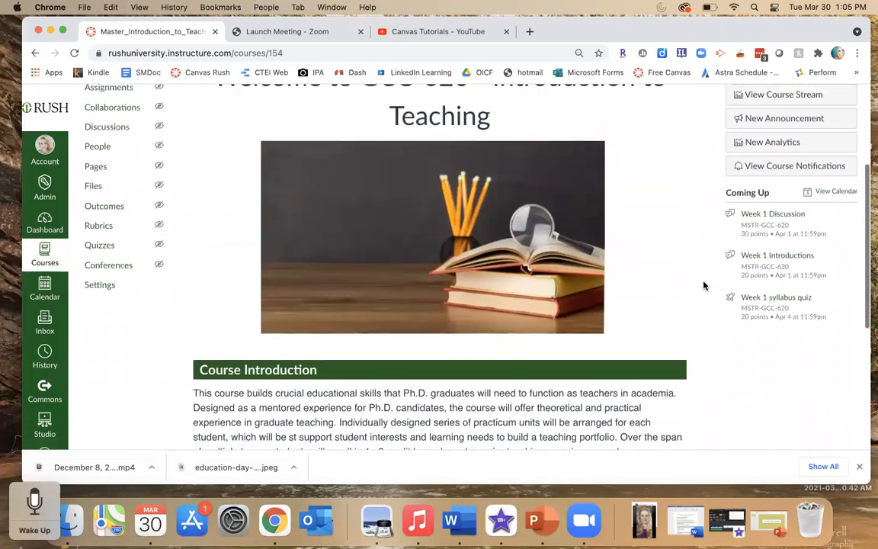
{"action": "scroll", "coordinate": [704, 285], "scroll_direction": "up", "scroll_amount": 2}
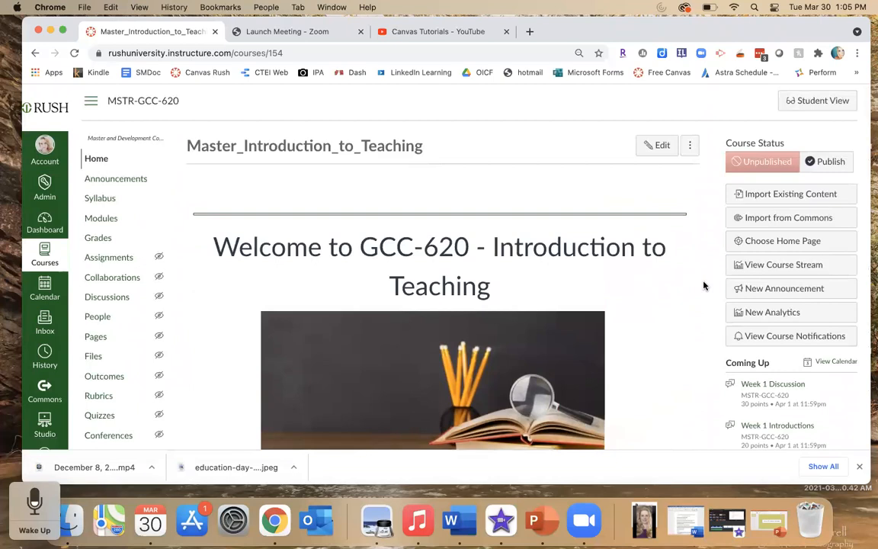
{"action": "scroll", "coordinate": [705, 286], "scroll_direction": "down", "scroll_amount": 2}
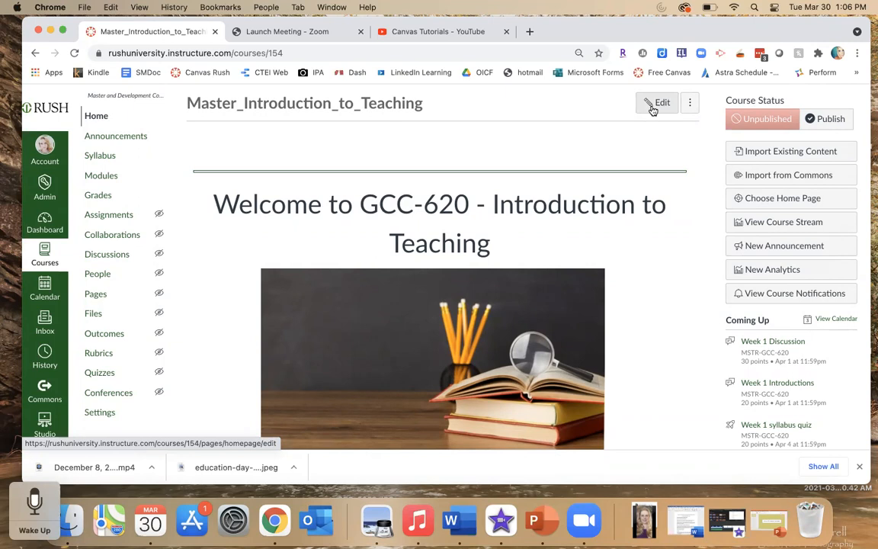
- Open and dismiss the home page's options menu, and scroll through the course home page again
{"action": "left_click", "coordinate": [688, 106]}
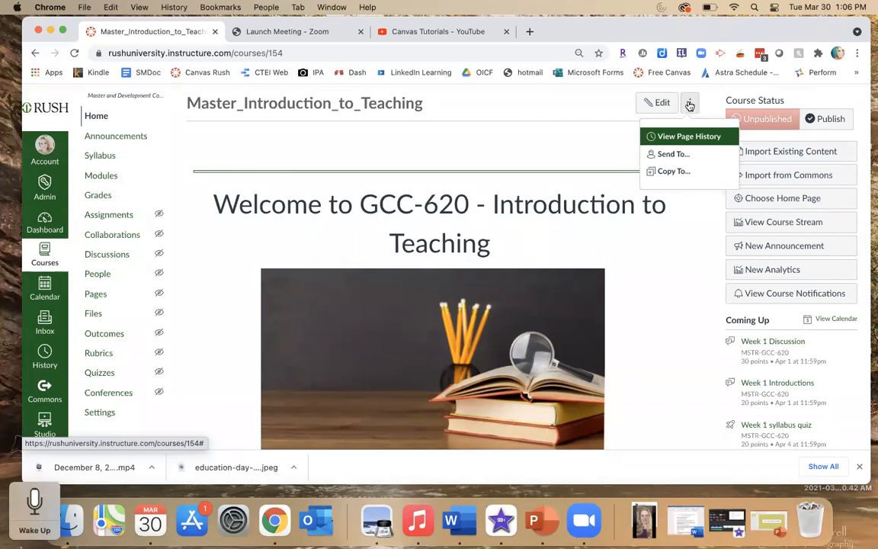
{"action": "left_click", "coordinate": [580, 140]}
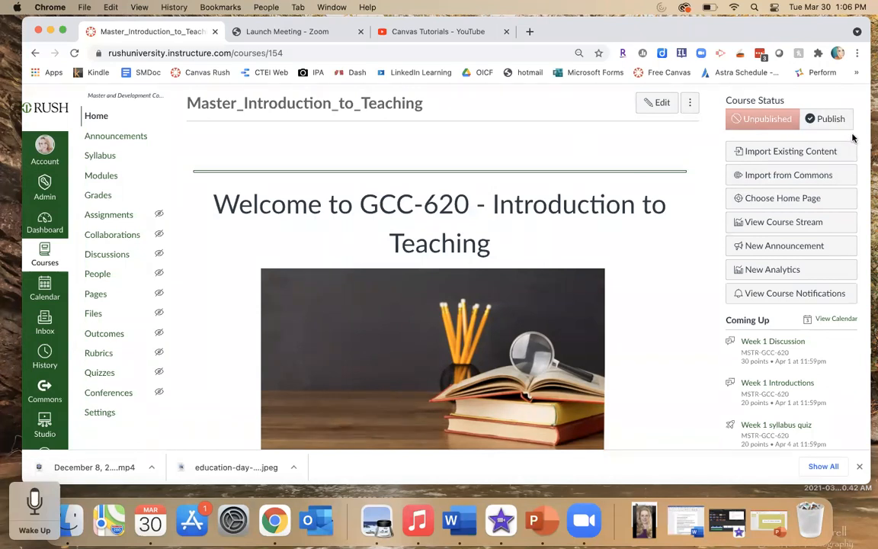
{"action": "scroll", "coordinate": [853, 138], "scroll_direction": "up", "scroll_amount": 1}
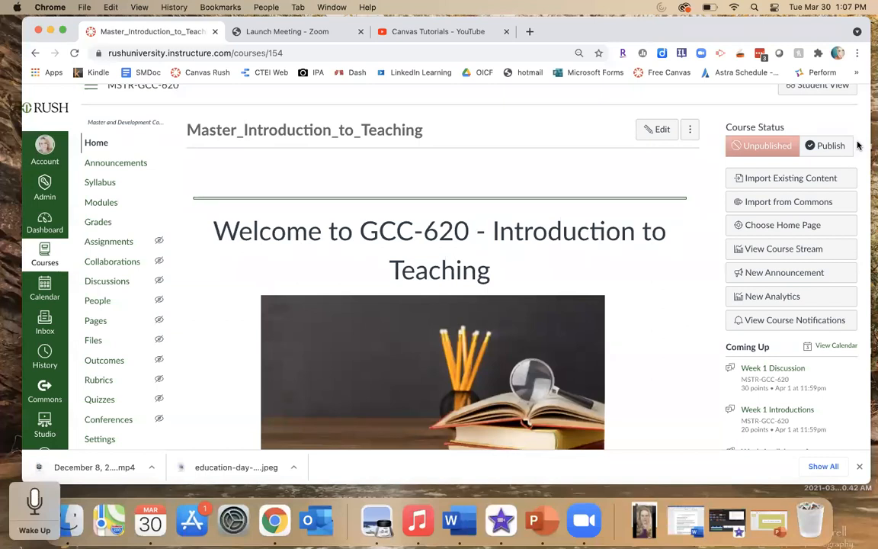
{"action": "scroll", "coordinate": [857, 145], "scroll_direction": "down", "scroll_amount": 2}
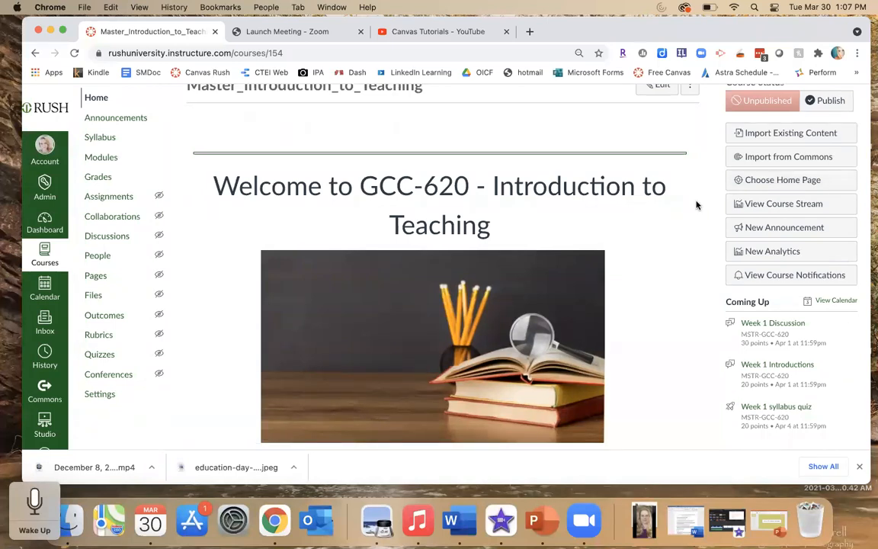
{"action": "scroll", "coordinate": [696, 204], "scroll_direction": "down", "scroll_amount": 5}
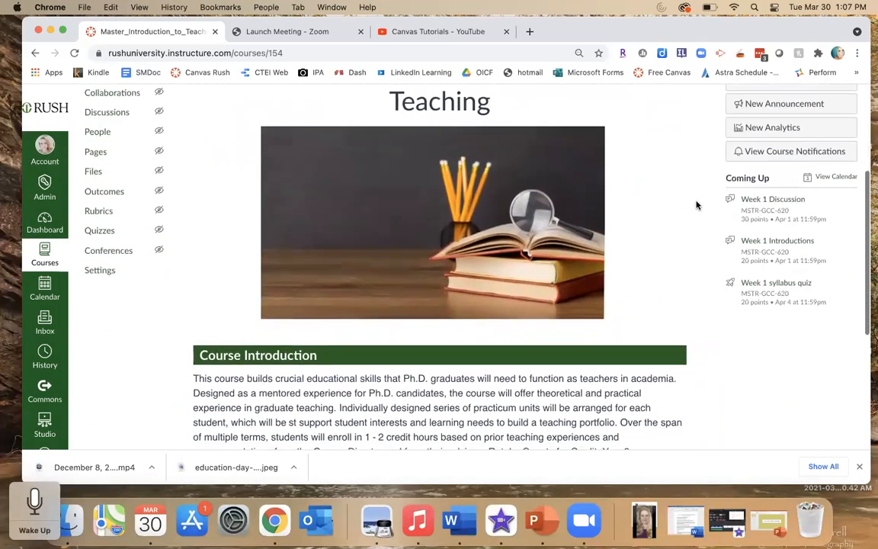
{"action": "scroll", "coordinate": [696, 204], "scroll_direction": "down", "scroll_amount": 4}
{"action": "scroll", "coordinate": [696, 205], "scroll_direction": "down", "scroll_amount": 3}
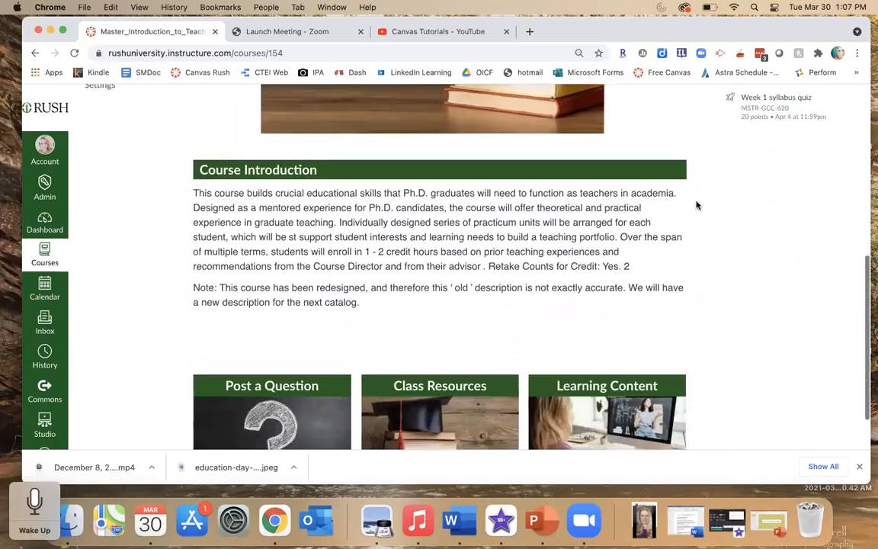
{"action": "scroll", "coordinate": [696, 204], "scroll_direction": "down", "scroll_amount": 1}
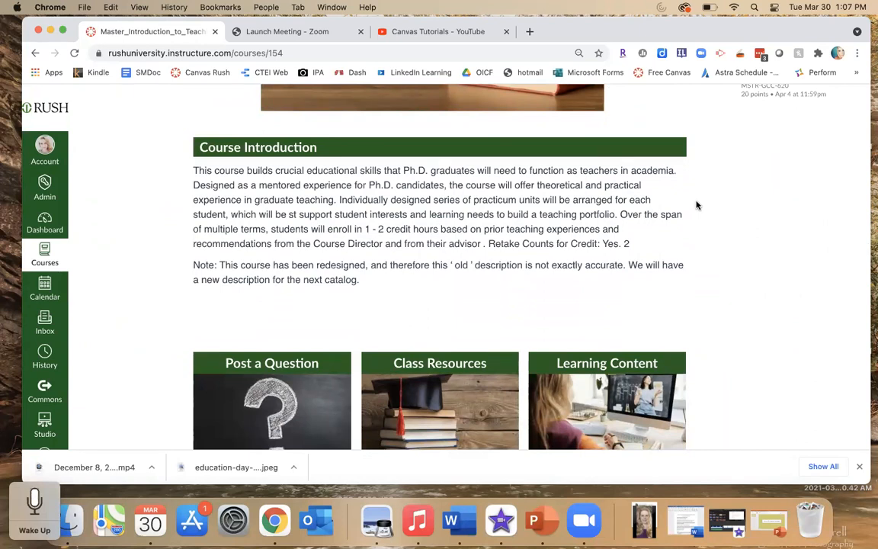
{"action": "scroll", "coordinate": [696, 206], "scroll_direction": "up", "scroll_amount": 3}
{"action": "scroll", "coordinate": [696, 205], "scroll_direction": "up", "scroll_amount": 4}
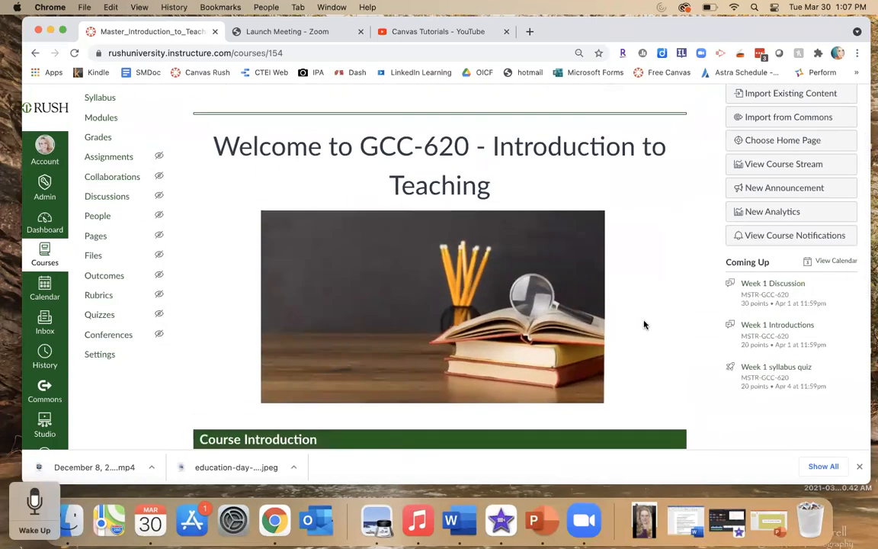
- Review the course home page's welcome banner, Course Introduction text and Coming Up list
{"action": "scroll", "coordinate": [675, 327], "scroll_direction": "down", "scroll_amount": 8}
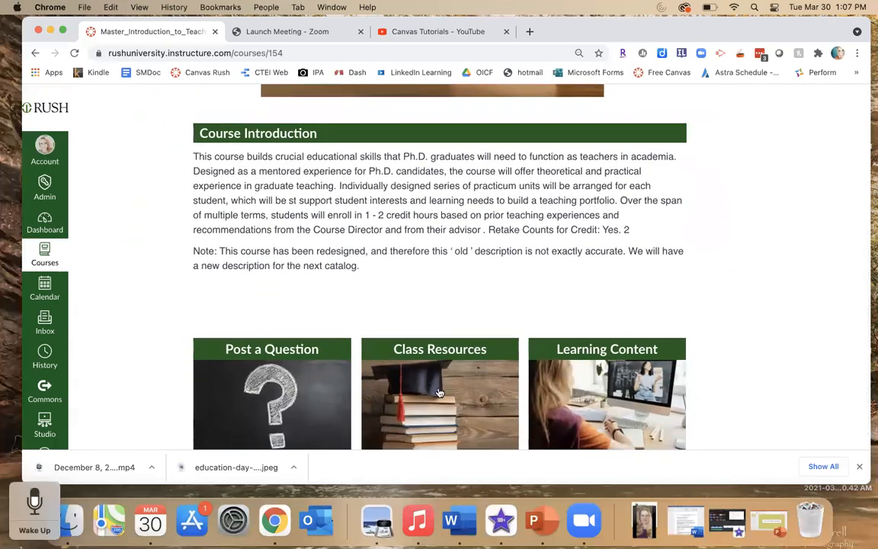
{"action": "scroll", "coordinate": [707, 244], "scroll_direction": "up", "scroll_amount": 5}
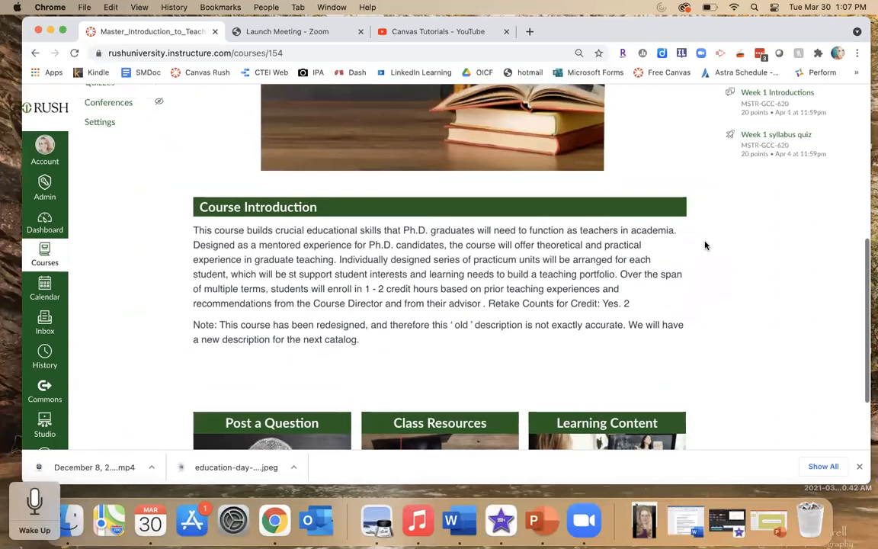
{"action": "scroll", "coordinate": [689, 178], "scroll_direction": "up", "scroll_amount": 5}
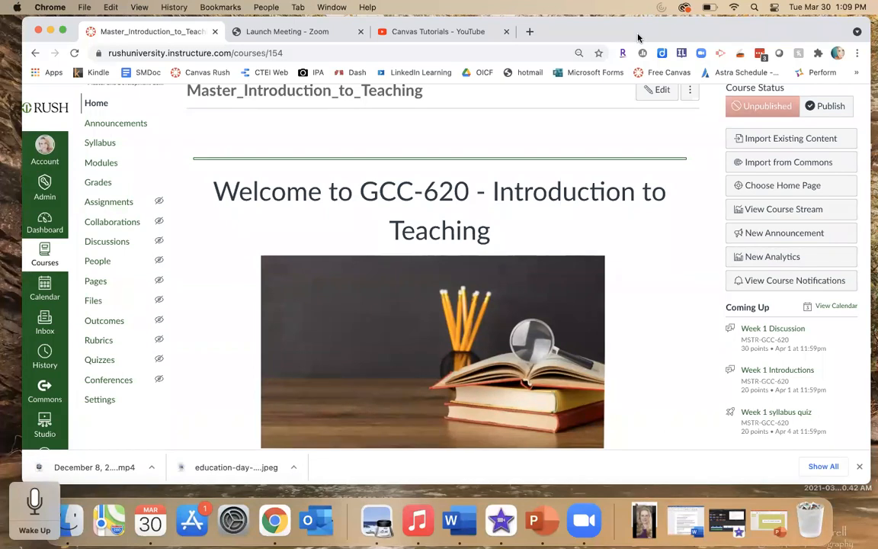
{"action": "scroll", "coordinate": [661, 275], "scroll_direction": "down", "scroll_amount": 2}
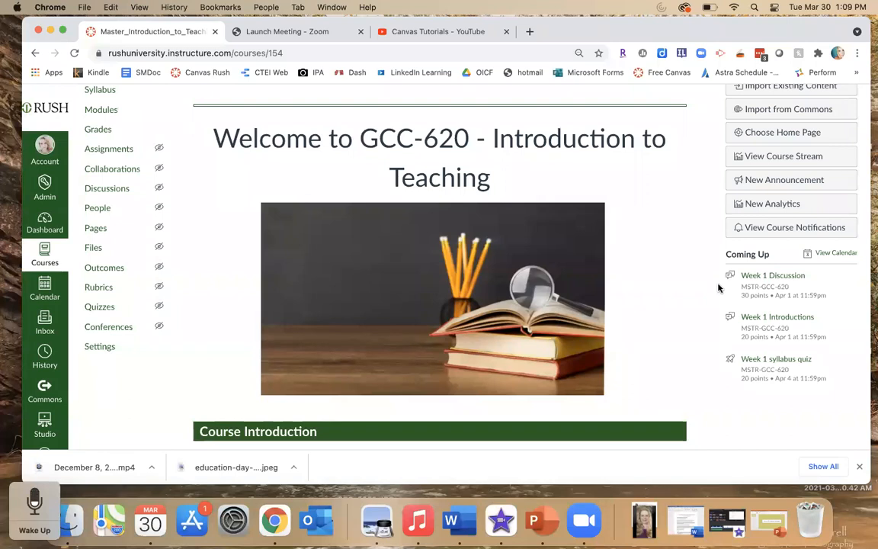
{"action": "scroll", "coordinate": [719, 287], "scroll_direction": "up", "scroll_amount": 5}
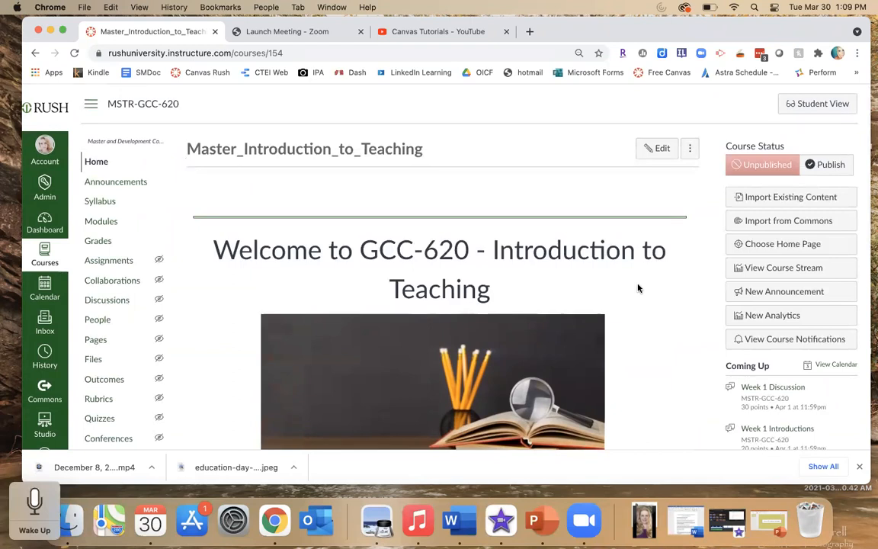
{"action": "scroll", "coordinate": [703, 324], "scroll_direction": "down", "scroll_amount": 2}
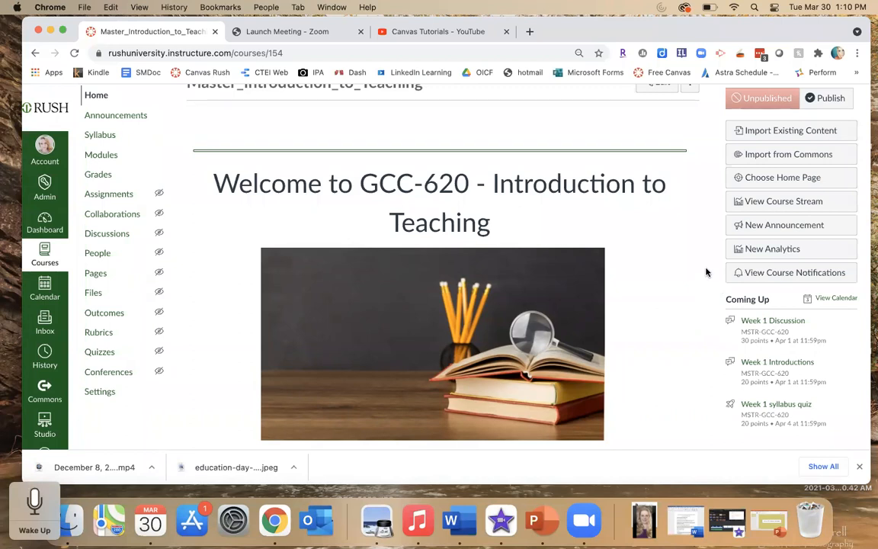
{"action": "scroll", "coordinate": [706, 272], "scroll_direction": "down", "scroll_amount": 3}
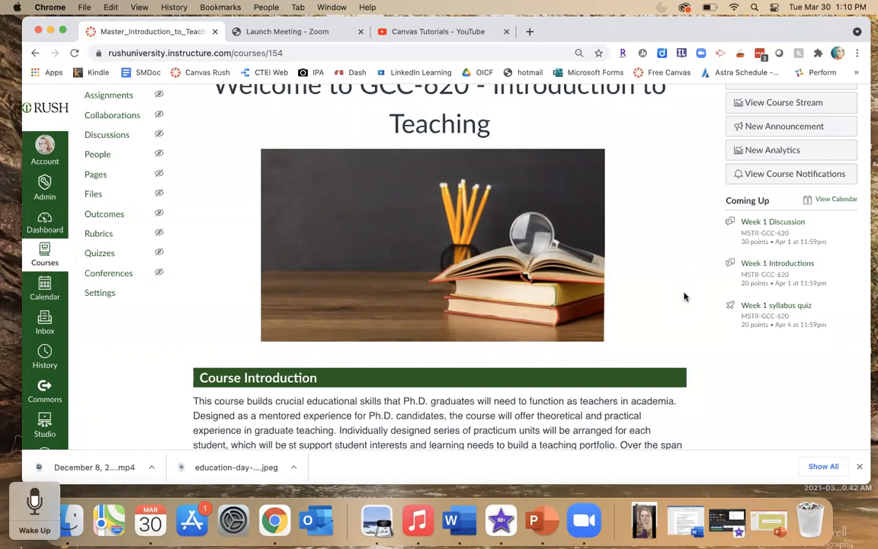
{"action": "scroll", "coordinate": [685, 297], "scroll_direction": "up", "scroll_amount": 2}
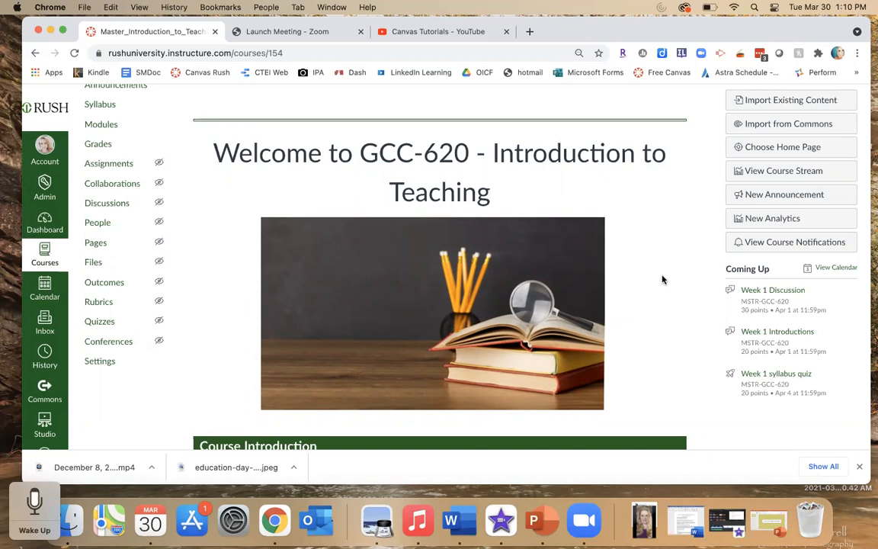
{"action": "scroll", "coordinate": [662, 280], "scroll_direction": "up", "scroll_amount": 3}
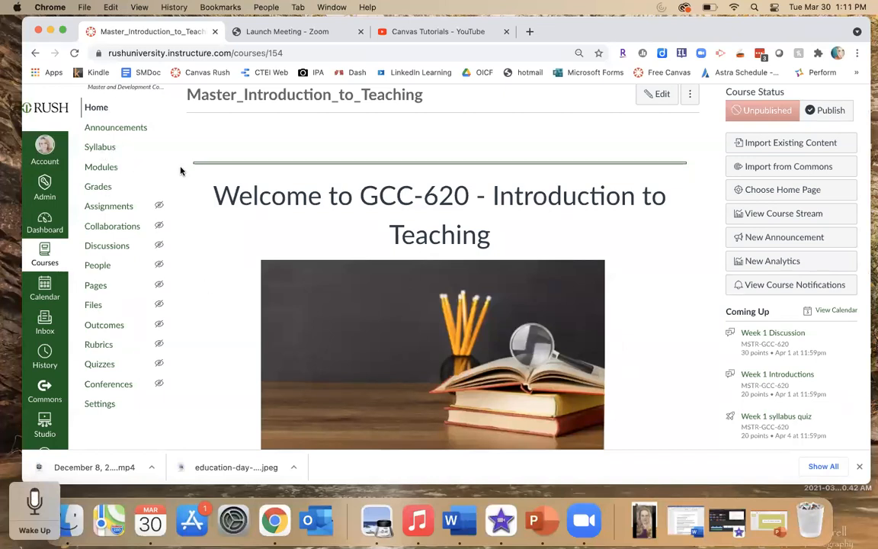
{"action": "scroll", "coordinate": [179, 171], "scroll_direction": "down", "scroll_amount": 1}
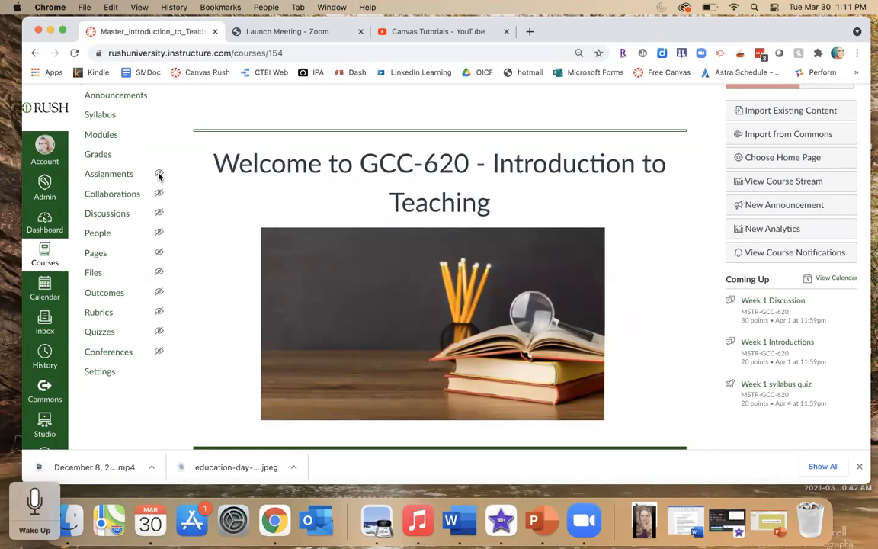
{"action": "scroll", "coordinate": [174, 200], "scroll_direction": "up", "scroll_amount": 3}
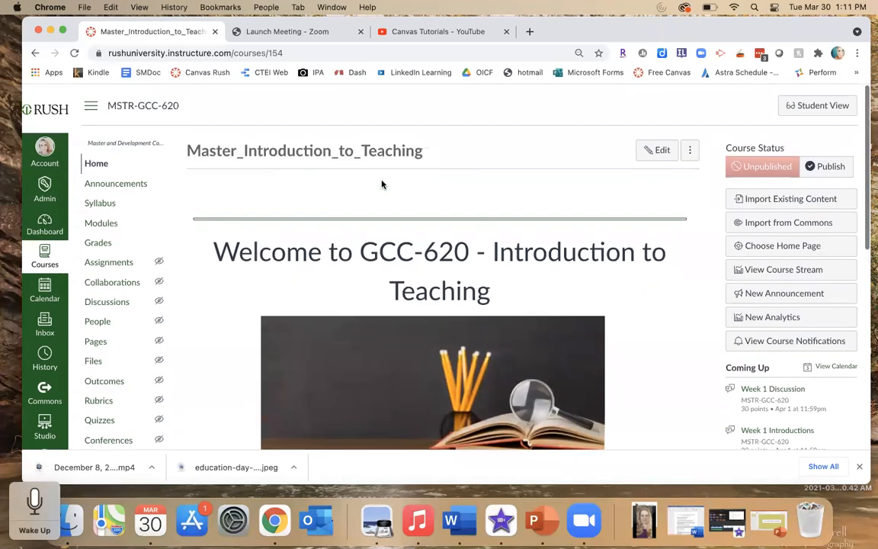
- Enter Student View, dismiss the student welcome tour, and scroll the student's course home page
{"action": "left_click", "coordinate": [803, 109]}
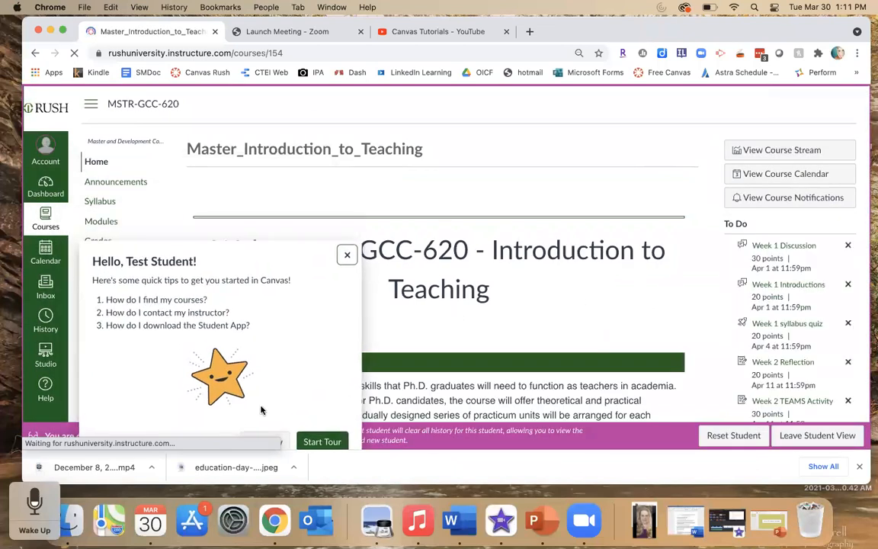
{"action": "left_click", "coordinate": [347, 257]}
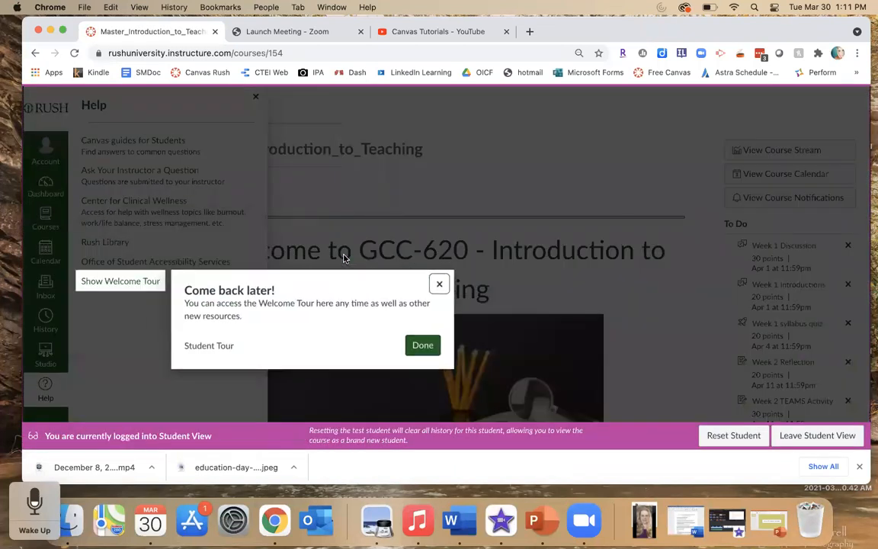
{"action": "left_click", "coordinate": [422, 347]}
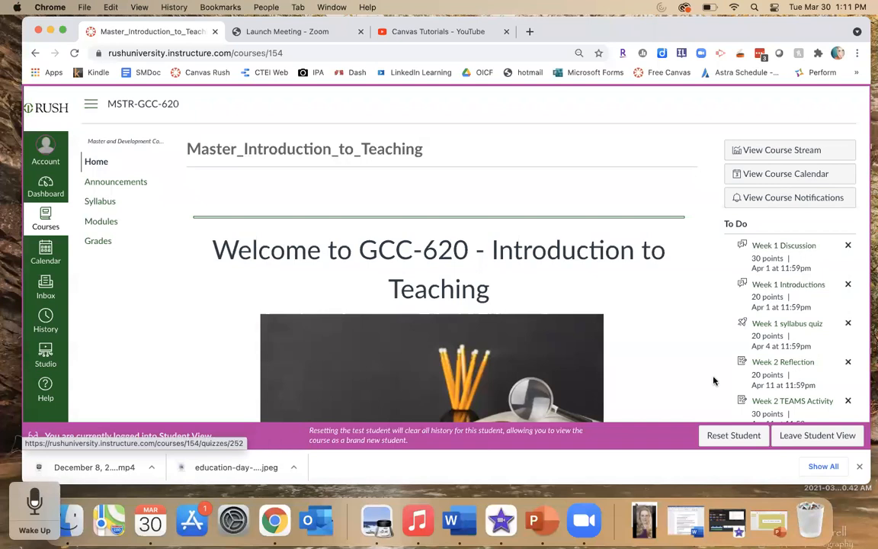
{"action": "scroll", "coordinate": [715, 377], "scroll_direction": "down", "scroll_amount": 2}
{"action": "scroll", "coordinate": [716, 376], "scroll_direction": "up", "scroll_amount": 2}
{"action": "scroll", "coordinate": [715, 377], "scroll_direction": "down", "scroll_amount": 1}
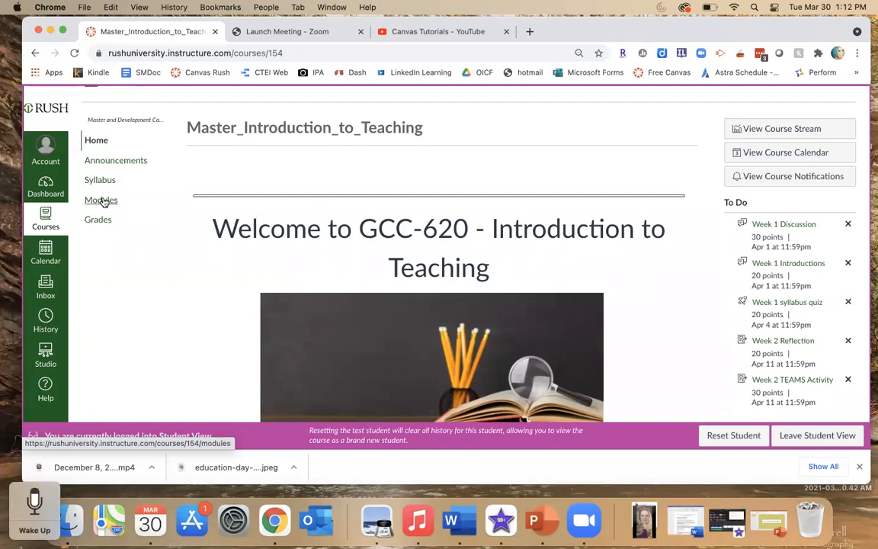
- Open the Modules page in Student View and scroll through the listed modules
{"action": "left_click", "coordinate": [105, 202]}
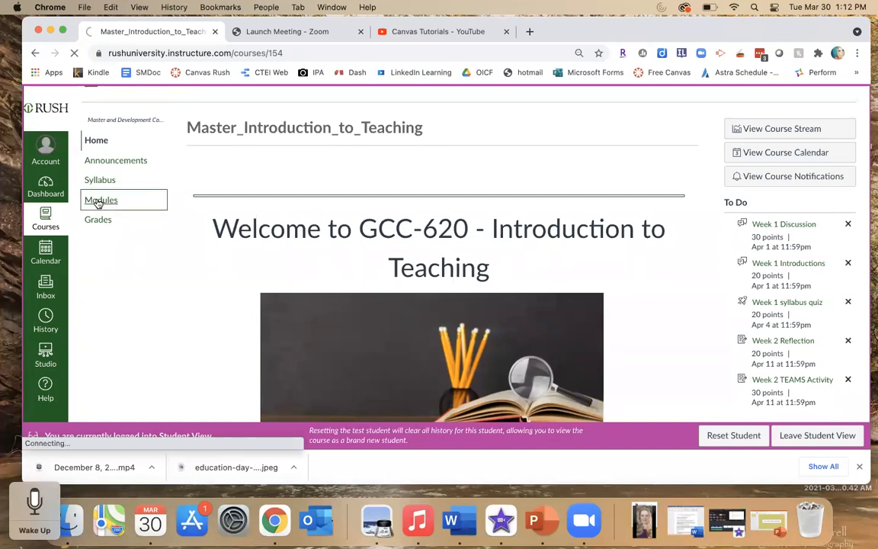
{"action": "scroll", "coordinate": [179, 251], "scroll_direction": "down", "scroll_amount": 2}
{"action": "scroll", "coordinate": [173, 269], "scroll_direction": "down", "scroll_amount": 5}
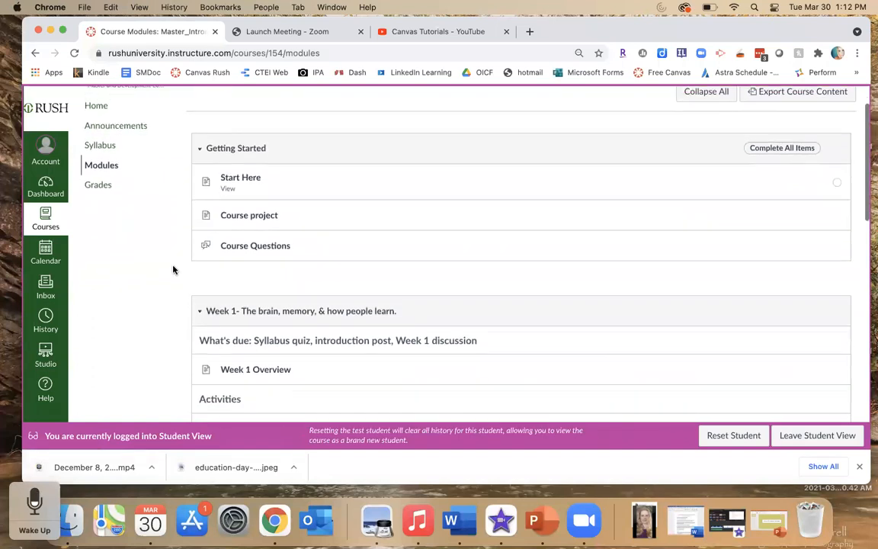
{"action": "scroll", "coordinate": [173, 269], "scroll_direction": "up", "scroll_amount": 5}
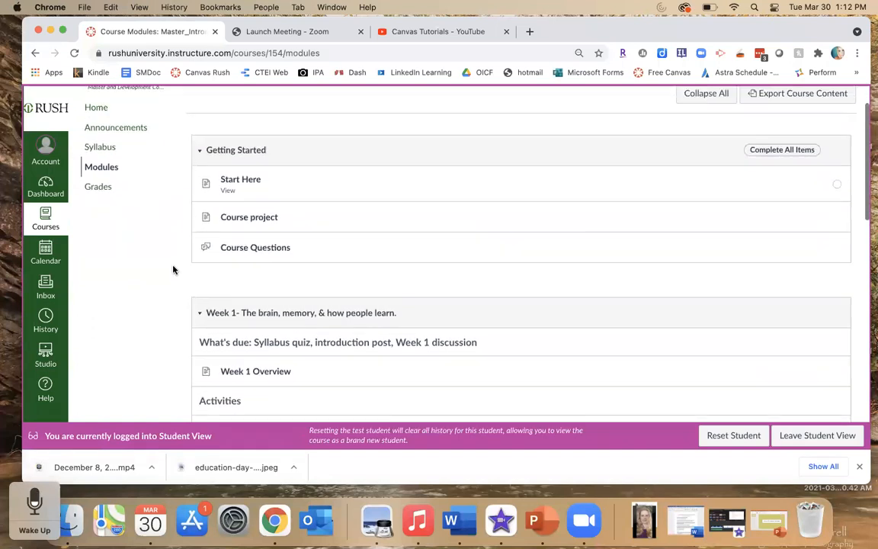
{"action": "scroll", "coordinate": [173, 269], "scroll_direction": "down", "scroll_amount": 3}
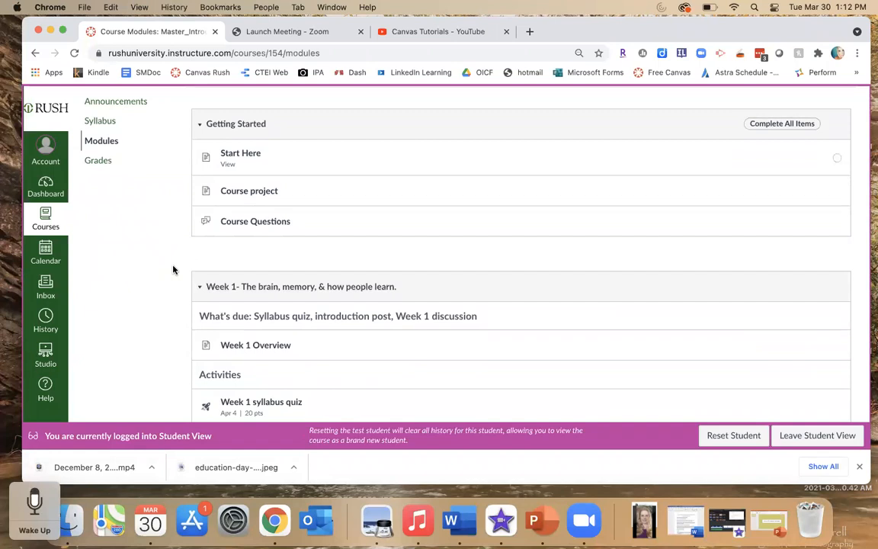
{"action": "scroll", "coordinate": [173, 269], "scroll_direction": "up", "scroll_amount": 3}
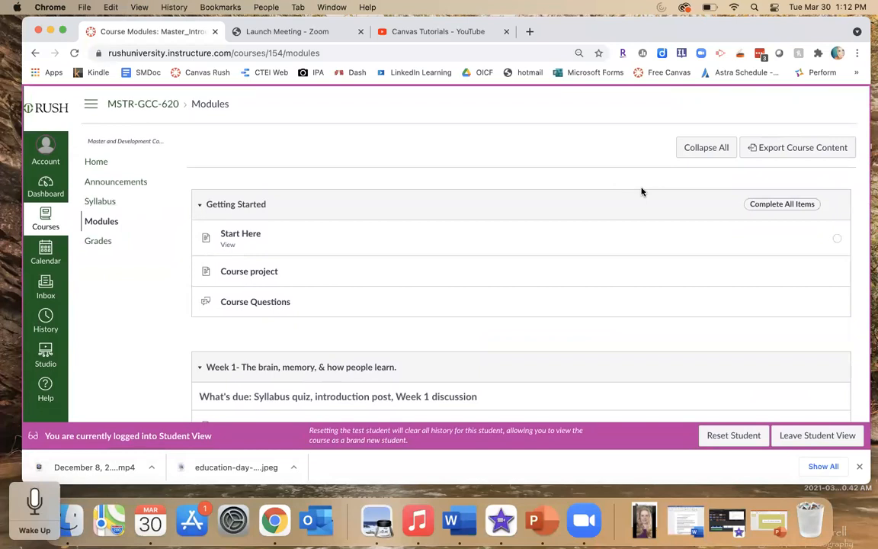
- Leave Student View and scroll through the instructor's Modules page
{"action": "left_click", "coordinate": [808, 439]}
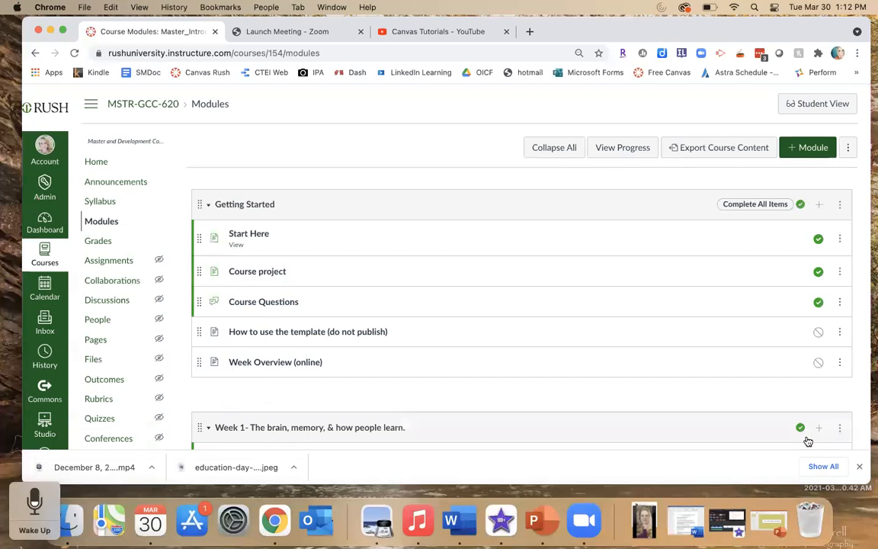
{"action": "scroll", "coordinate": [509, 372], "scroll_direction": "down", "scroll_amount": 3}
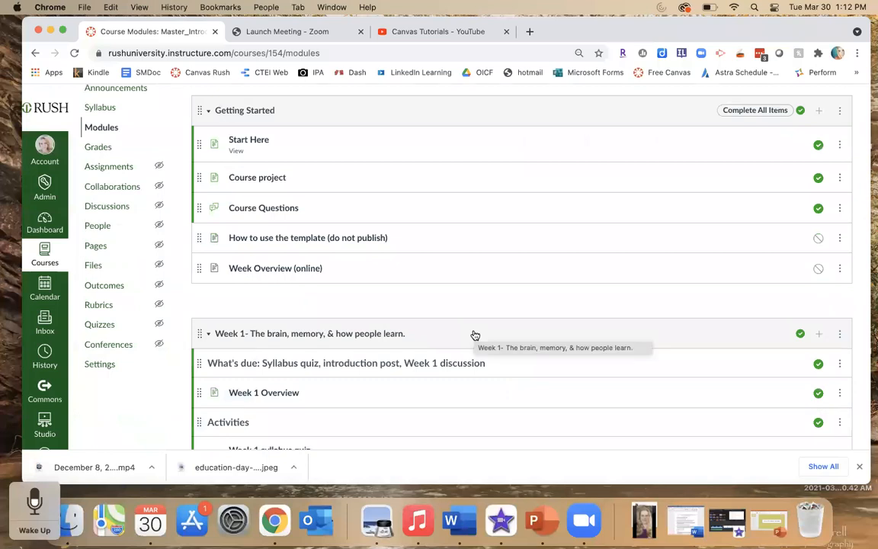
{"action": "scroll", "coordinate": [474, 335], "scroll_direction": "up", "scroll_amount": 3}
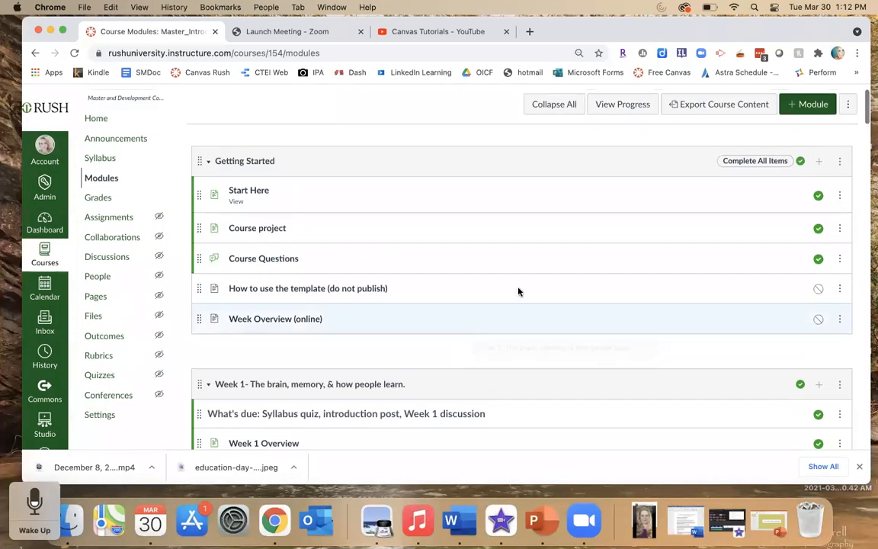
- Open and close the Getting Started module's options menu, then scroll through the Week 1 module items
{"action": "left_click", "coordinate": [840, 162]}
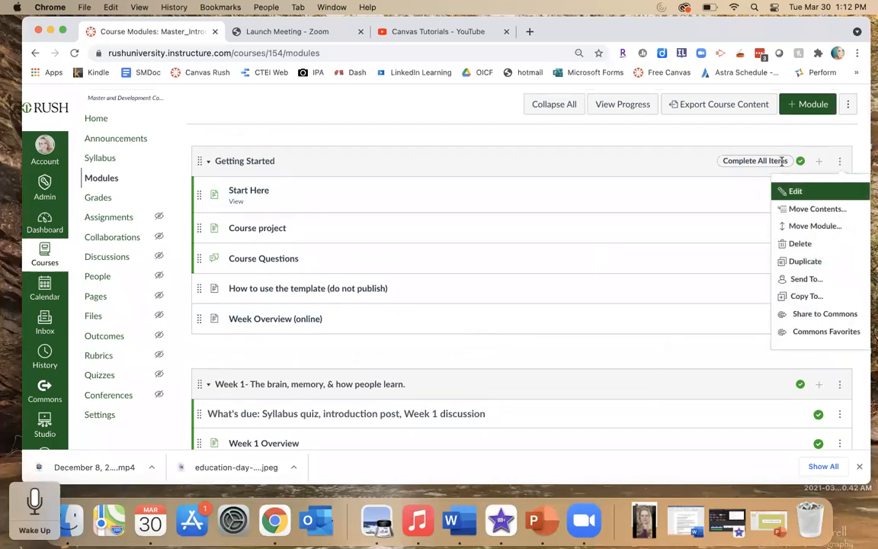
{"action": "left_click", "coordinate": [707, 162]}
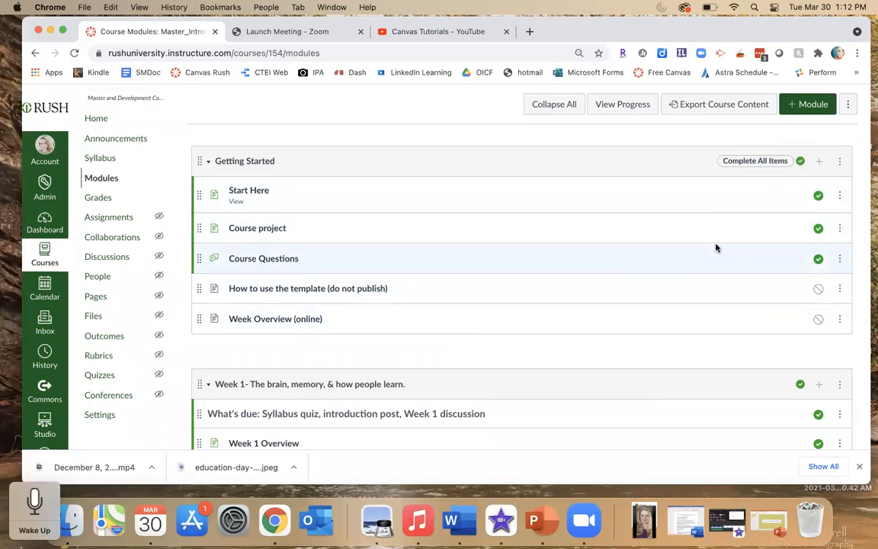
{"action": "scroll", "coordinate": [700, 347], "scroll_direction": "down", "scroll_amount": 1}
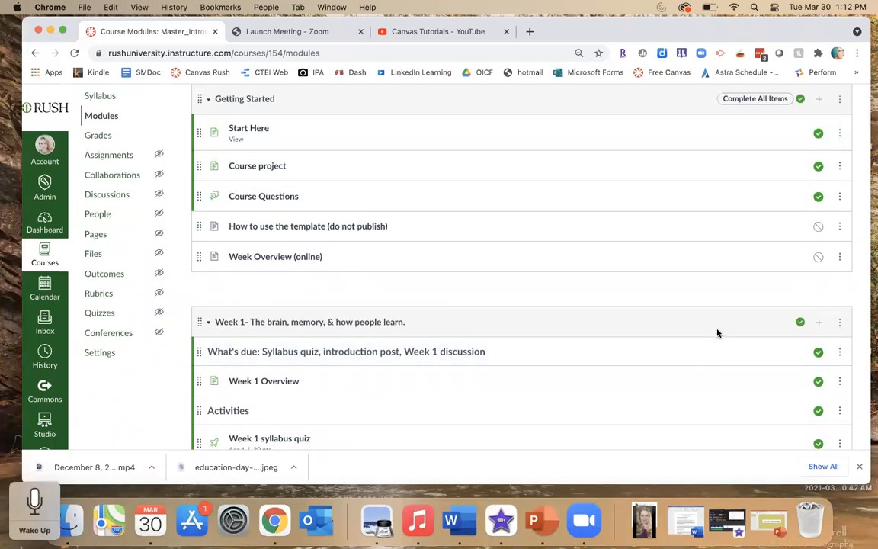
{"action": "scroll", "coordinate": [717, 334], "scroll_direction": "up", "scroll_amount": 1}
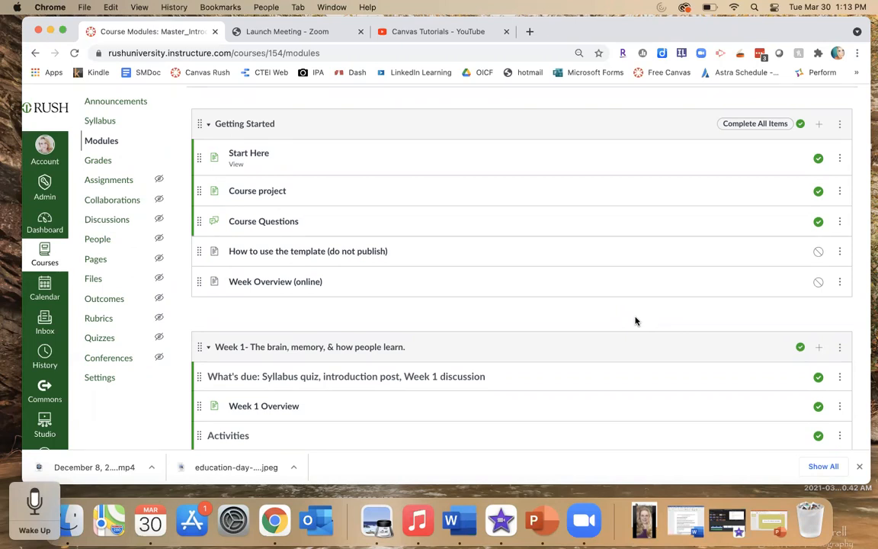
{"action": "scroll", "coordinate": [636, 321], "scroll_direction": "down", "scroll_amount": 2}
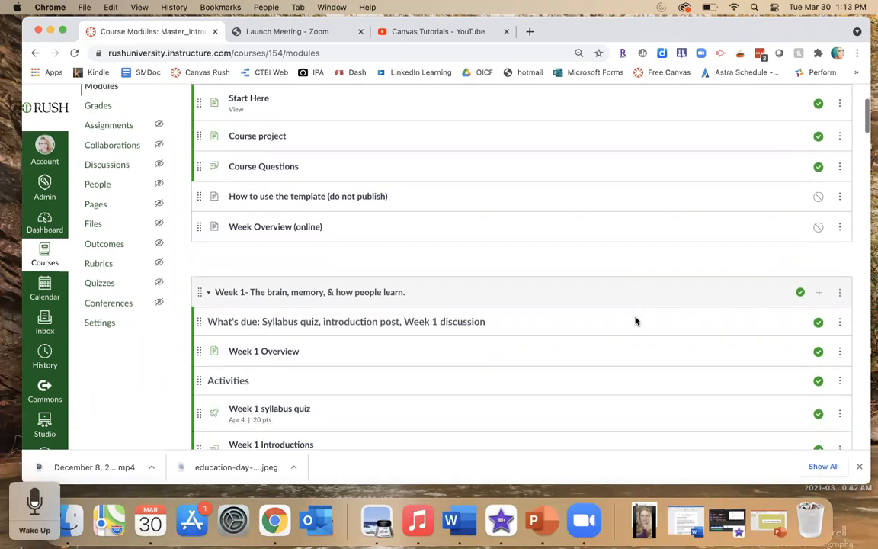
{"action": "scroll", "coordinate": [636, 322], "scroll_direction": "down", "scroll_amount": 3}
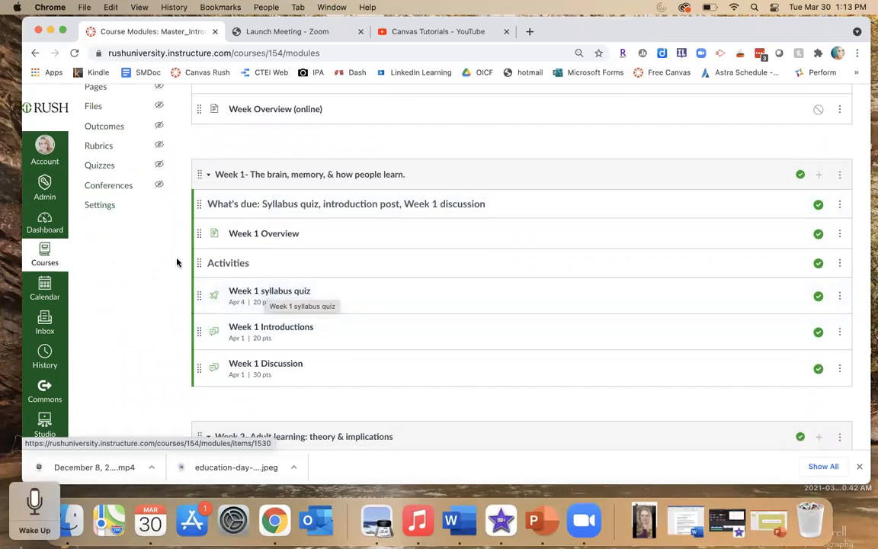
{"action": "scroll", "coordinate": [176, 262], "scroll_direction": "up", "scroll_amount": 5}
{"action": "scroll", "coordinate": [176, 262], "scroll_direction": "up", "scroll_amount": 2}
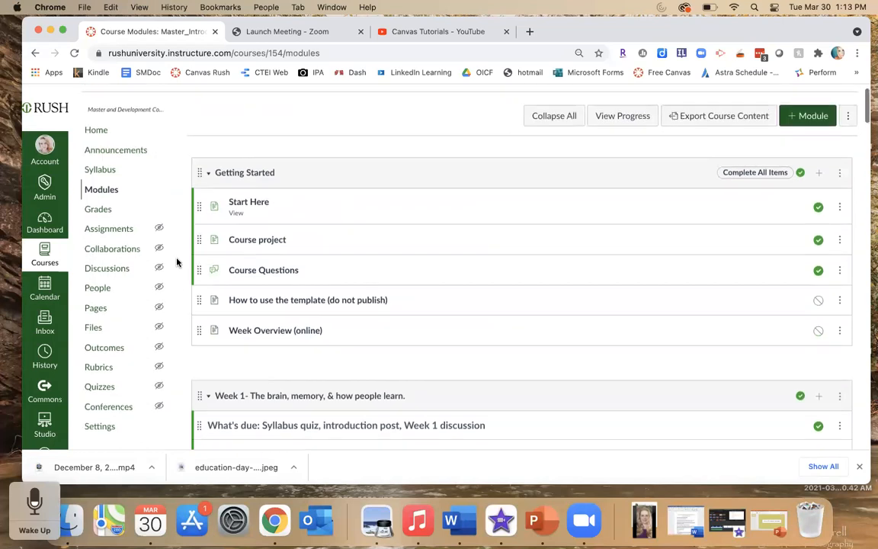
- Collapse the Getting Started module, and collapse and re-expand the Week 1 module
{"action": "left_click", "coordinate": [208, 173]}
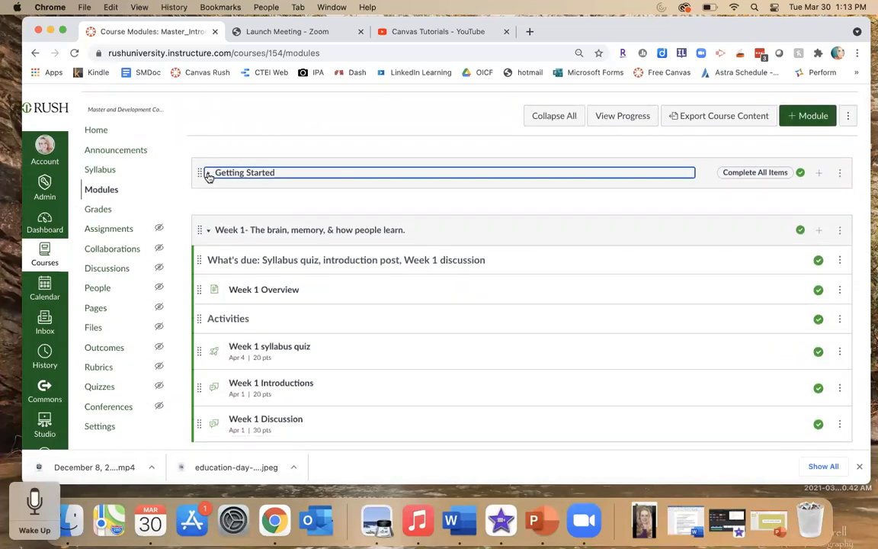
{"action": "left_click", "coordinate": [209, 174]}
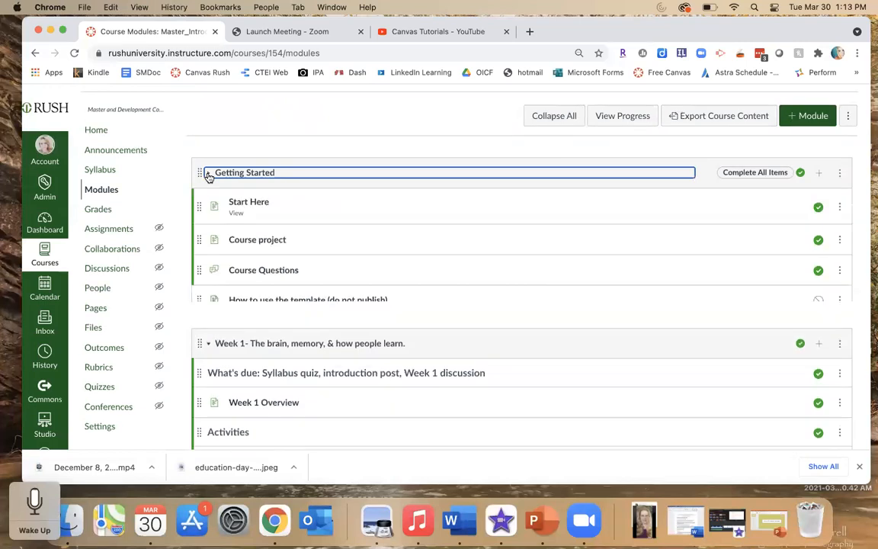
{"action": "left_click", "coordinate": [208, 173]}
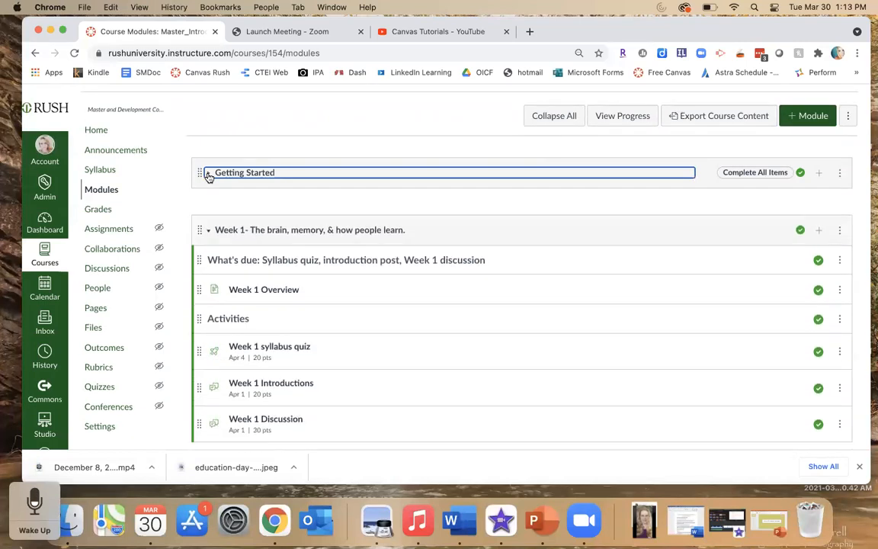
{"action": "left_click", "coordinate": [209, 230]}
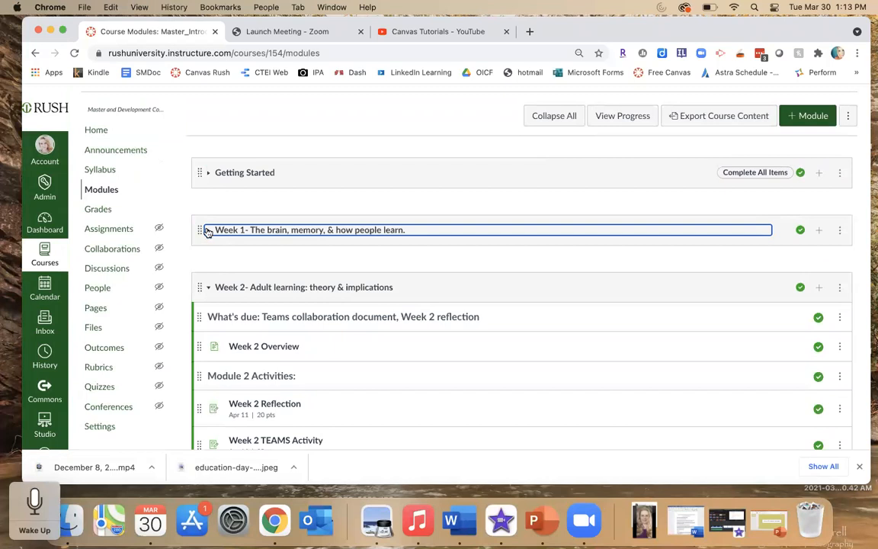
{"action": "left_click", "coordinate": [208, 232]}
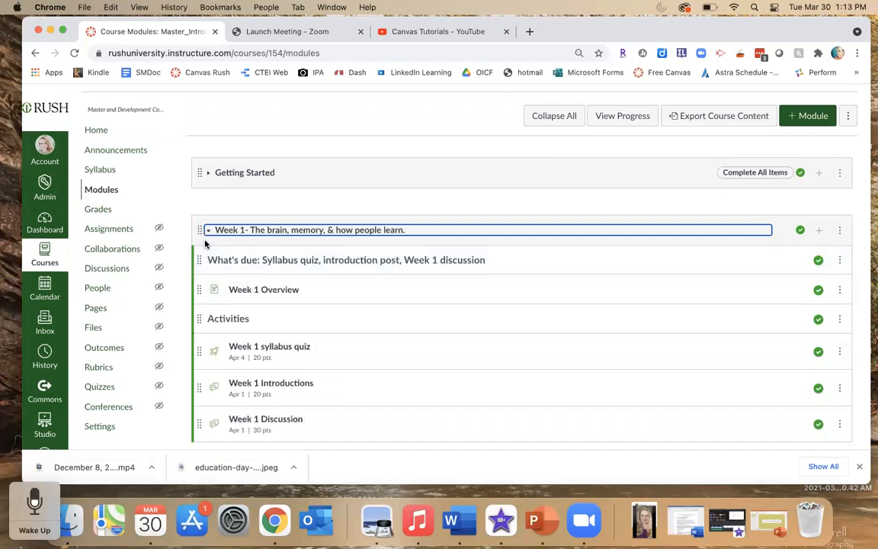
- Collapse the Week 1 module, try dragging Getting Started to reorder it, and expand Week 1 again
{"action": "left_click", "coordinate": [208, 232]}
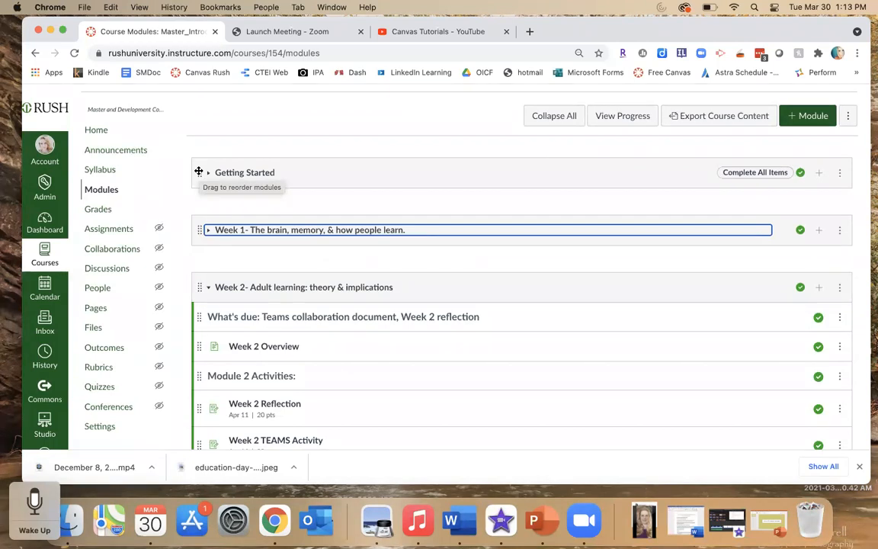
{"action": "mouse_move", "coordinate": [198, 172]}
{"action": "left_mouse_down"}
{"action": "mouse_move", "coordinate": [196, 243]}
{"action": "mouse_move", "coordinate": [195, 155]}
{"action": "left_mouse_up"}
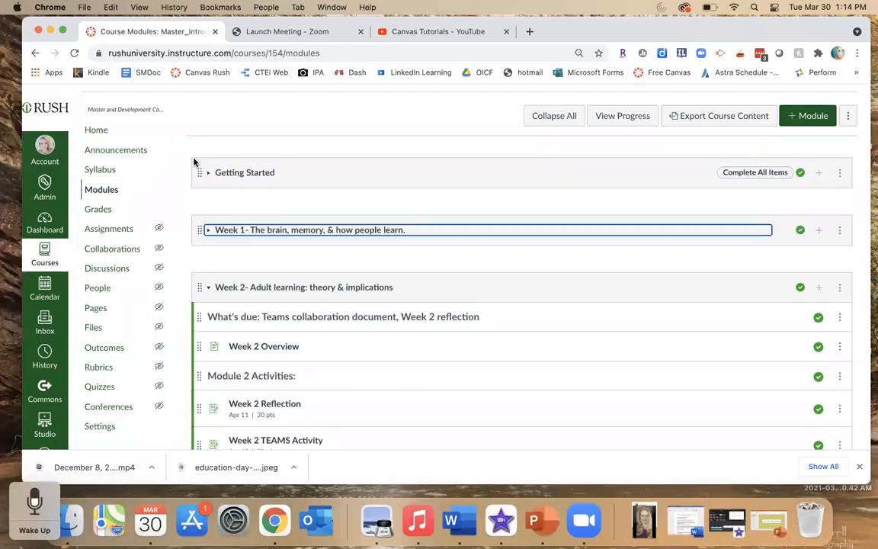
{"action": "left_click", "coordinate": [206, 231]}
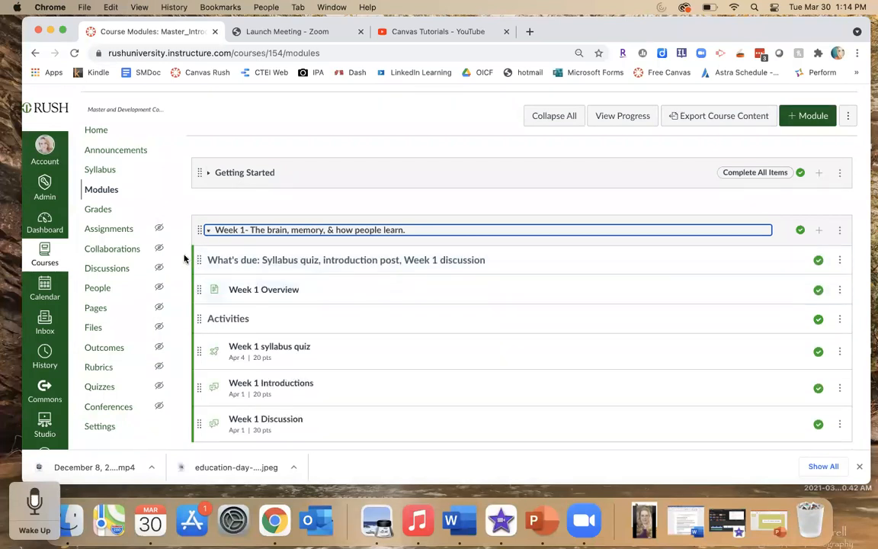
- Scroll through the instructor's Modules page from Week 1 down to the Week 6 module
{"action": "scroll", "coordinate": [183, 258], "scroll_direction": "down", "scroll_amount": 1}
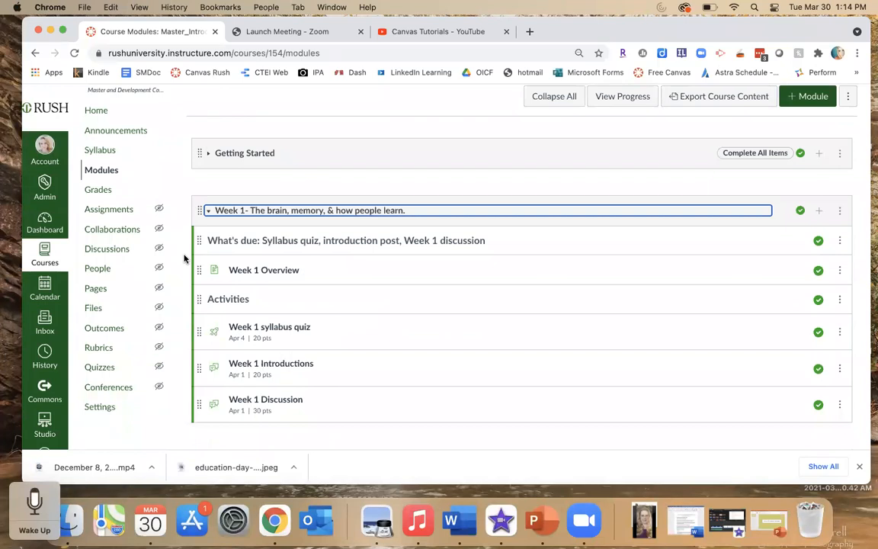
{"action": "scroll", "coordinate": [184, 259], "scroll_direction": "down", "scroll_amount": 5}
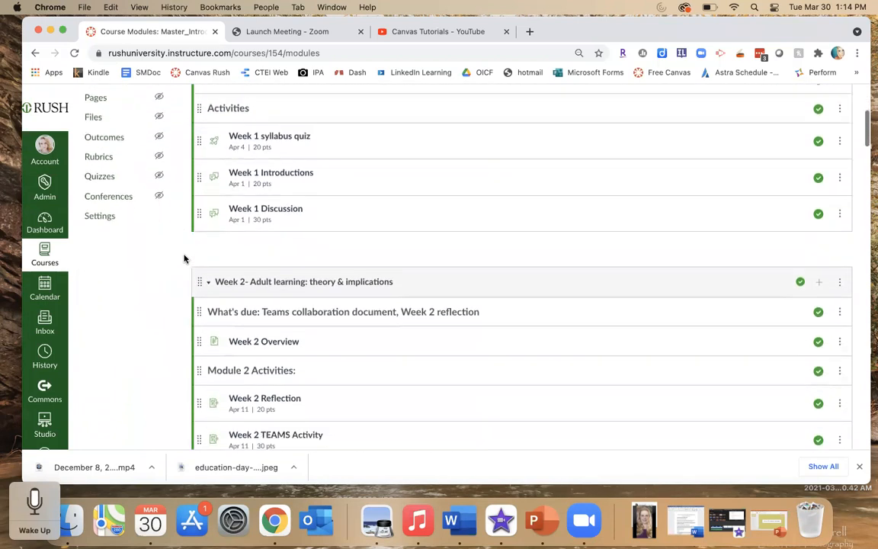
{"action": "scroll", "coordinate": [184, 259], "scroll_direction": "down", "scroll_amount": 6}
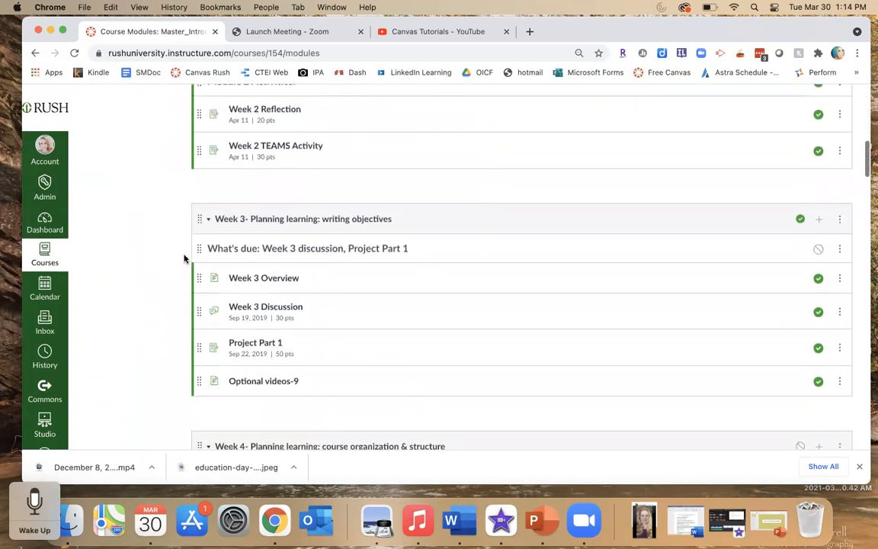
{"action": "scroll", "coordinate": [184, 259], "scroll_direction": "down", "scroll_amount": 3}
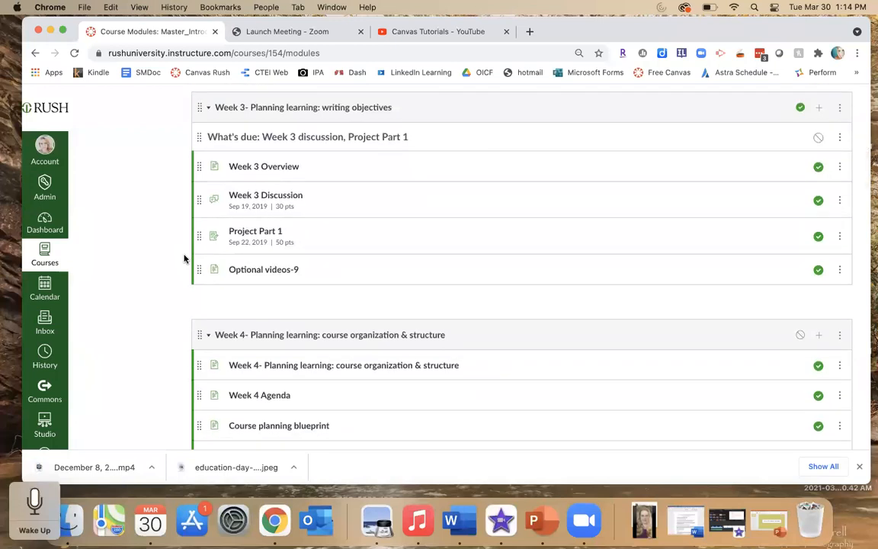
{"action": "scroll", "coordinate": [184, 259], "scroll_direction": "down", "scroll_amount": 1}
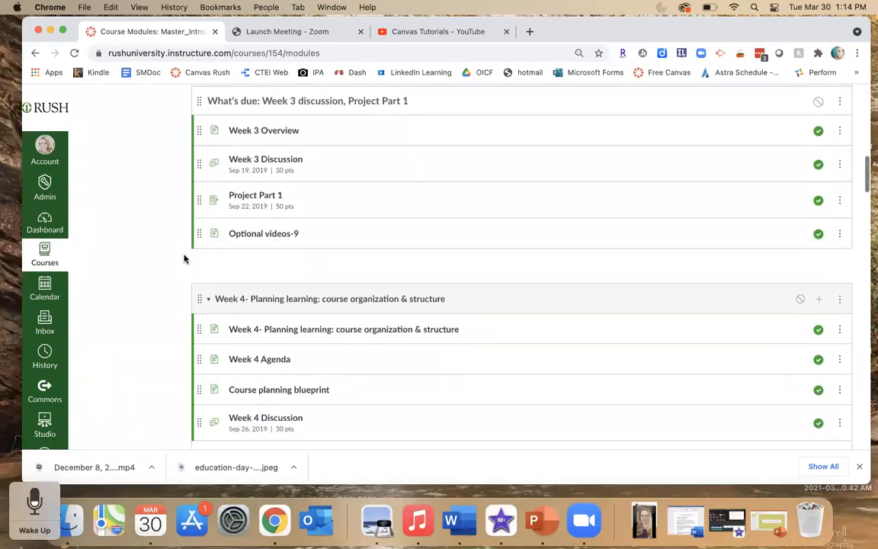
{"action": "scroll", "coordinate": [184, 258], "scroll_direction": "down", "scroll_amount": 2}
{"action": "scroll", "coordinate": [184, 258], "scroll_direction": "down", "scroll_amount": 1}
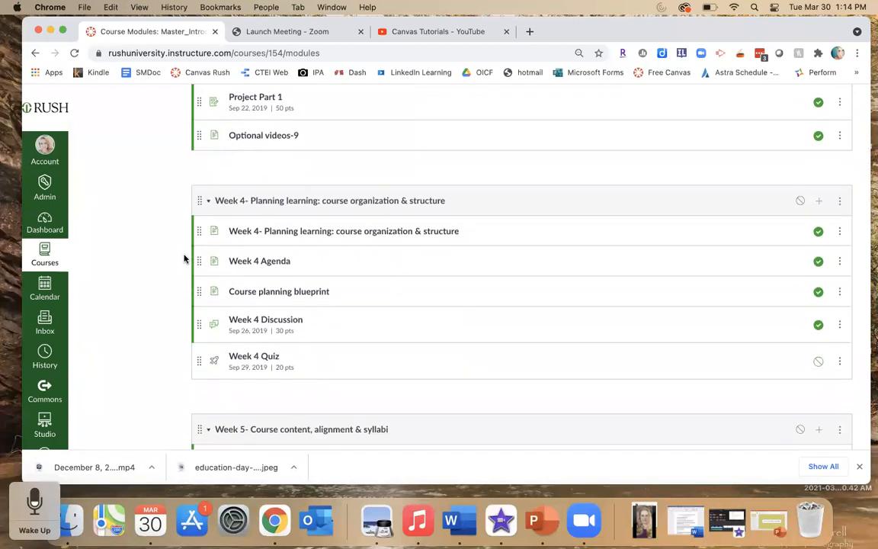
{"action": "scroll", "coordinate": [184, 259], "scroll_direction": "down", "scroll_amount": 2}
{"action": "scroll", "coordinate": [184, 258], "scroll_direction": "down", "scroll_amount": 3}
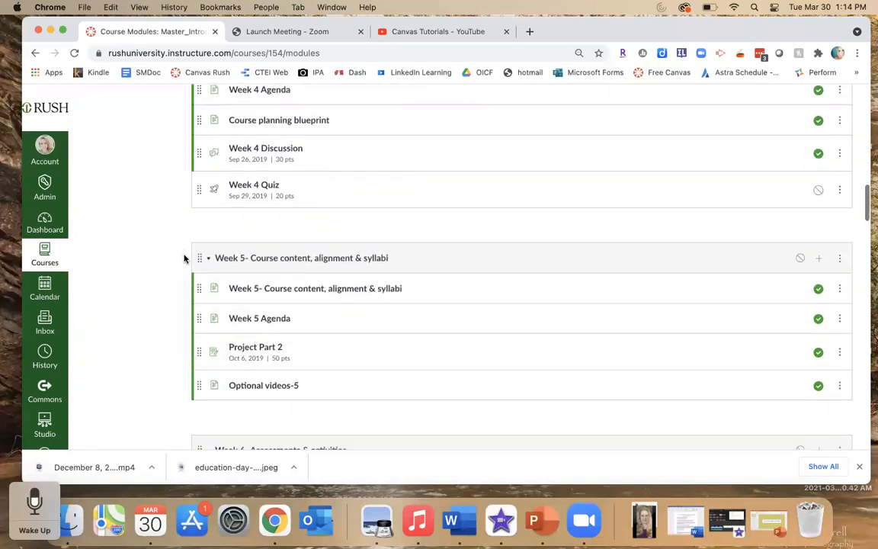
{"action": "scroll", "coordinate": [184, 258], "scroll_direction": "down", "scroll_amount": 1}
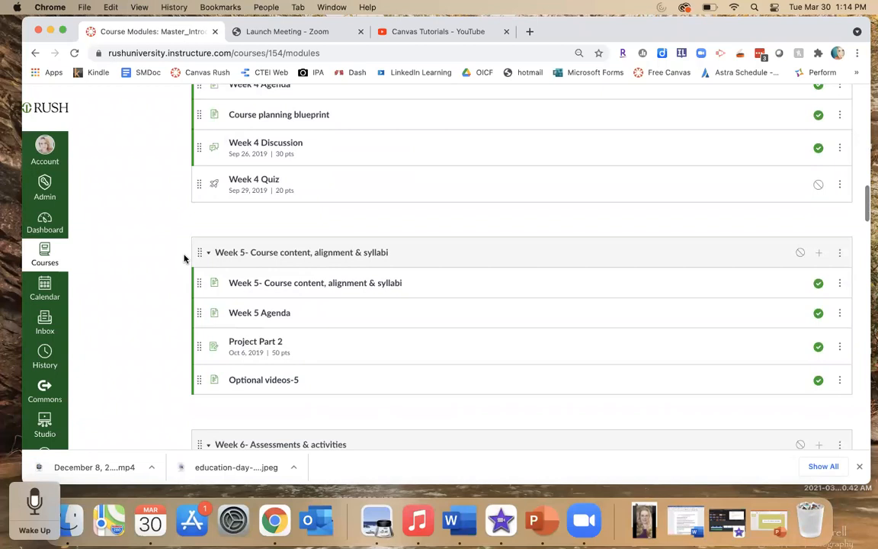
{"action": "scroll", "coordinate": [183, 259], "scroll_direction": "down", "scroll_amount": 7}
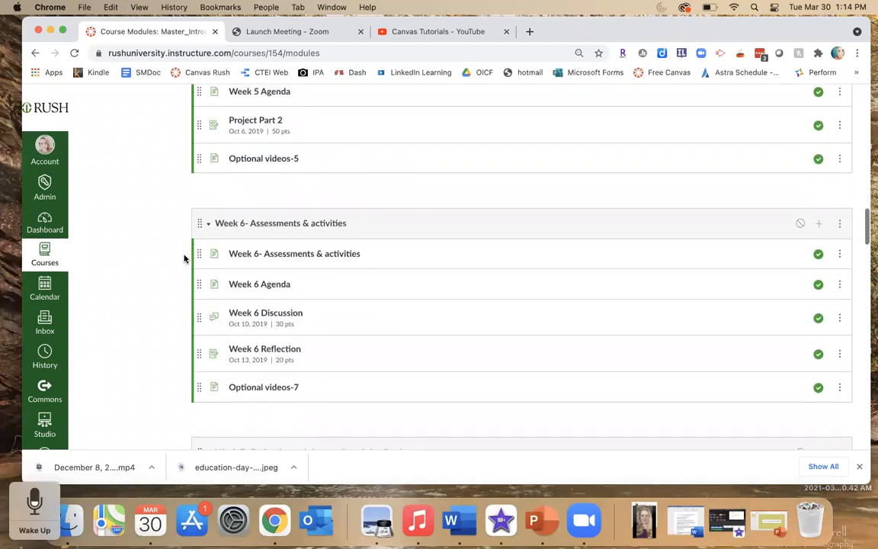
{"action": "scroll", "coordinate": [184, 259], "scroll_direction": "down", "scroll_amount": 3}
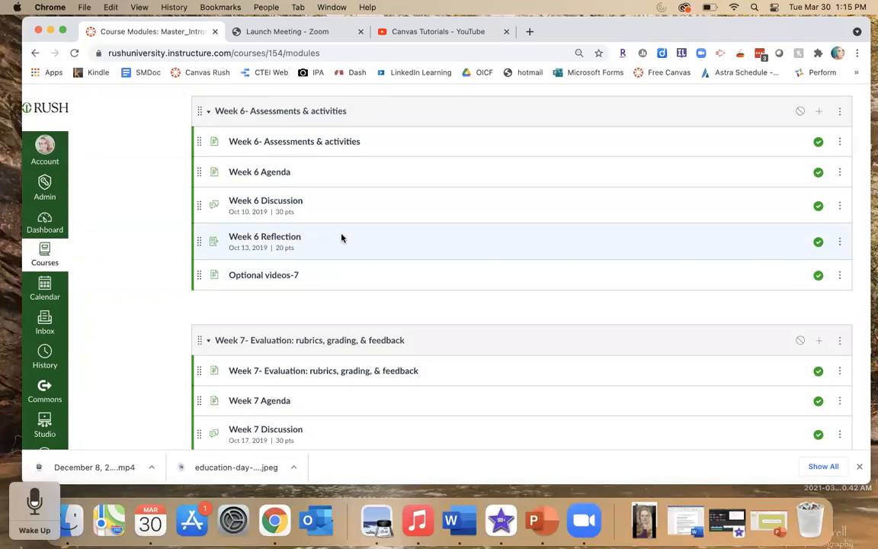
- Open the Week 6- Assessments & activities page, advance to the Week 6 Agenda page, and scroll through its content
{"action": "left_click", "coordinate": [278, 147]}
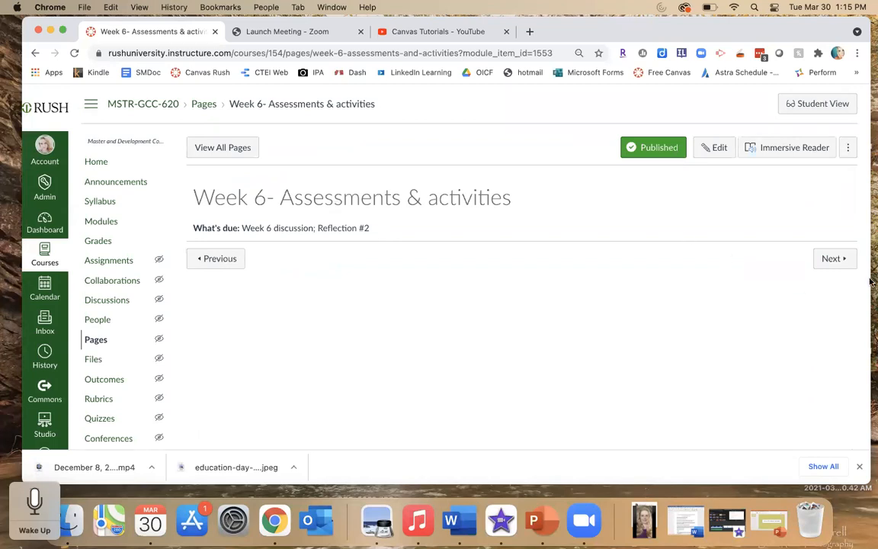
{"action": "left_click", "coordinate": [835, 259]}
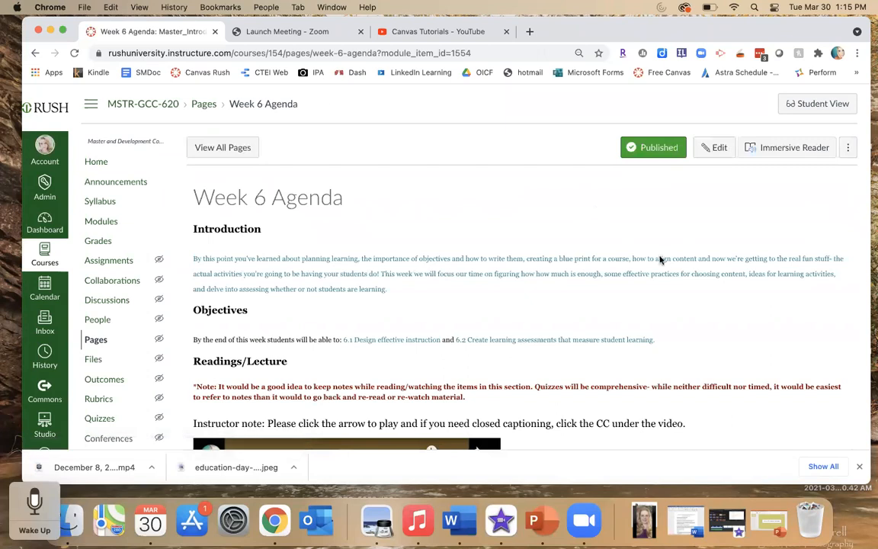
{"action": "scroll", "coordinate": [716, 333], "scroll_direction": "down", "scroll_amount": 2}
{"action": "scroll", "coordinate": [717, 335], "scroll_direction": "down", "scroll_amount": 1}
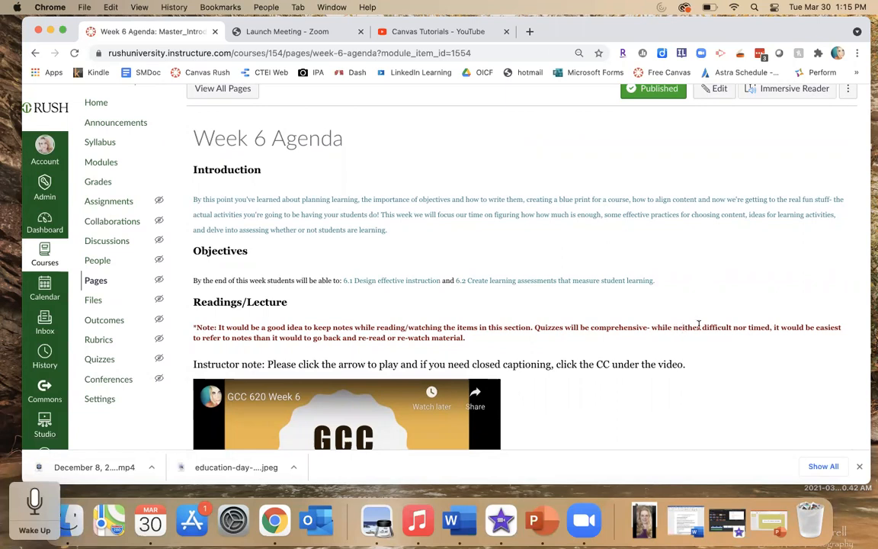
{"action": "scroll", "coordinate": [699, 325], "scroll_direction": "down", "scroll_amount": 2}
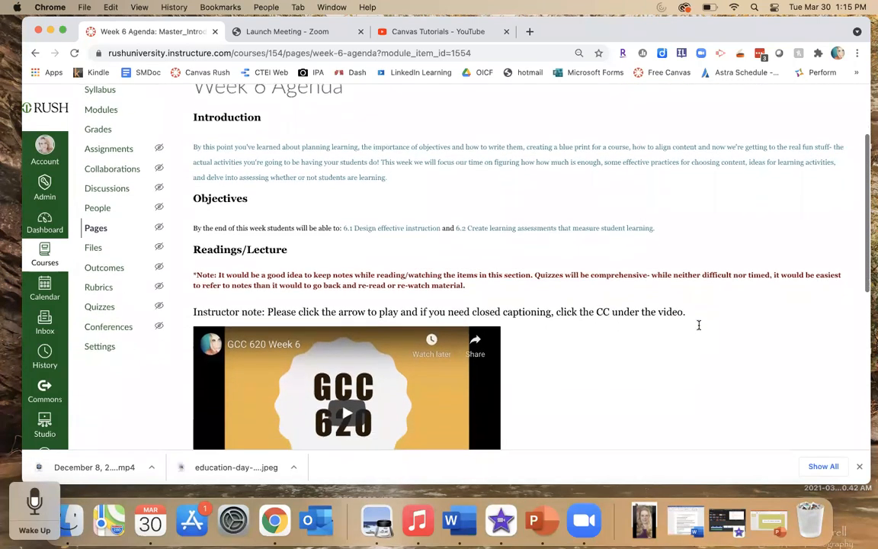
{"action": "scroll", "coordinate": [698, 325], "scroll_direction": "down", "scroll_amount": 3}
{"action": "scroll", "coordinate": [700, 328], "scroll_direction": "down", "scroll_amount": 4}
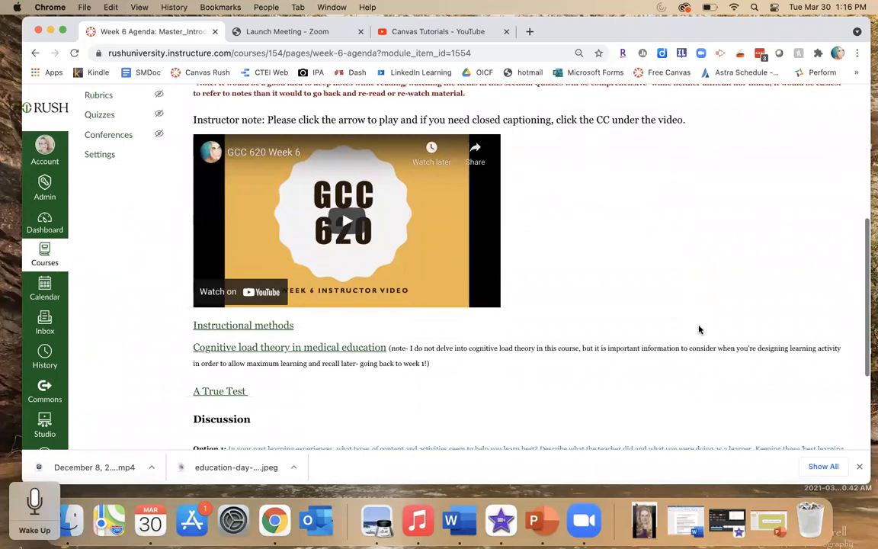
{"action": "scroll", "coordinate": [700, 330], "scroll_direction": "down", "scroll_amount": 5}
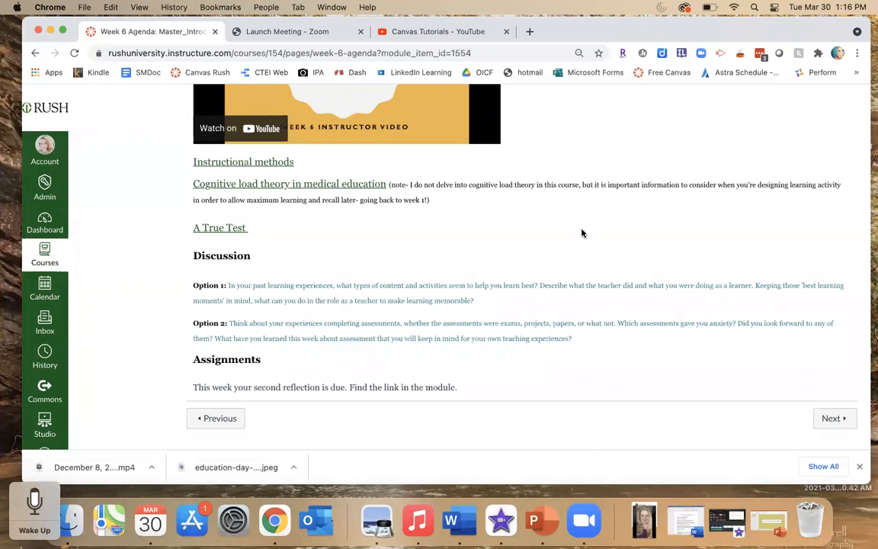
{"action": "scroll", "coordinate": [582, 233], "scroll_direction": "up", "scroll_amount": 5}
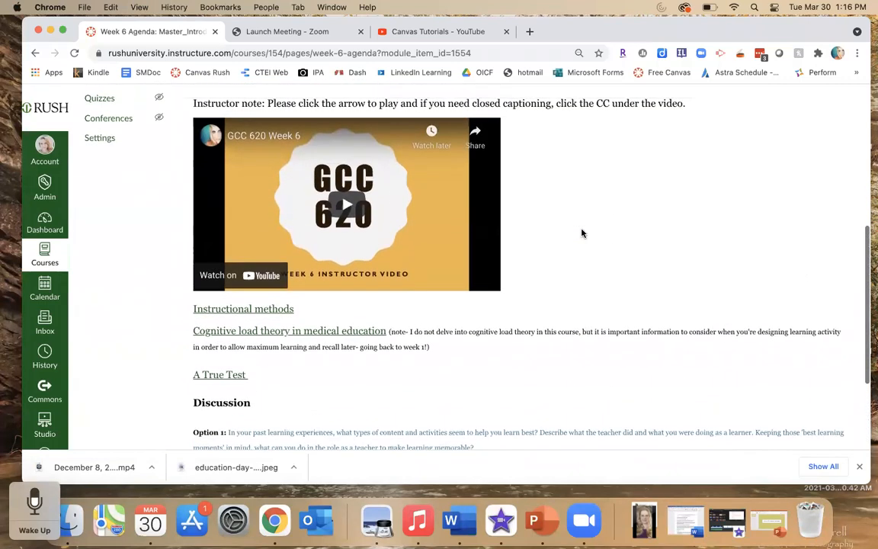
{"action": "scroll", "coordinate": [582, 233], "scroll_direction": "up", "scroll_amount": 6}
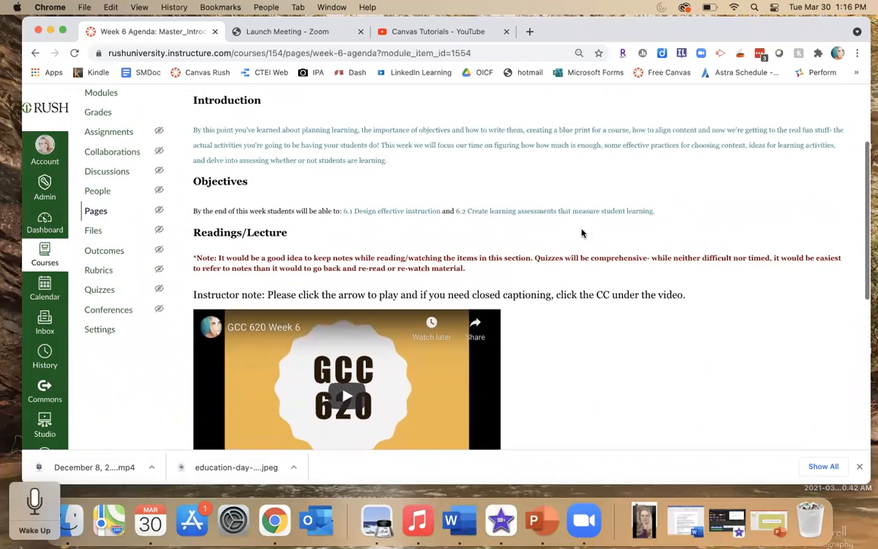
{"action": "scroll", "coordinate": [582, 233], "scroll_direction": "up", "scroll_amount": 4}
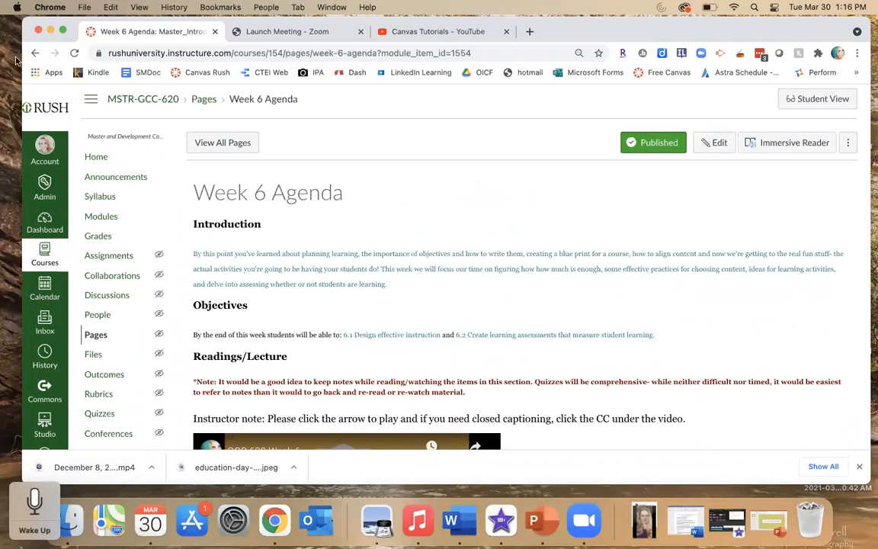
- Go back to the Modules page and scroll through the modules around Week 6 and back toward the top
{"action": "left_click", "coordinate": [36, 54]}
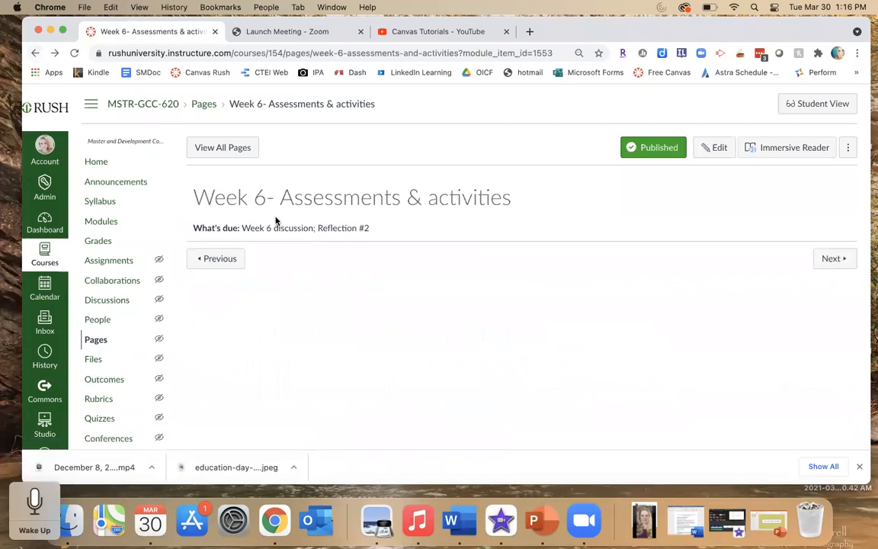
{"action": "left_click", "coordinate": [37, 52]}
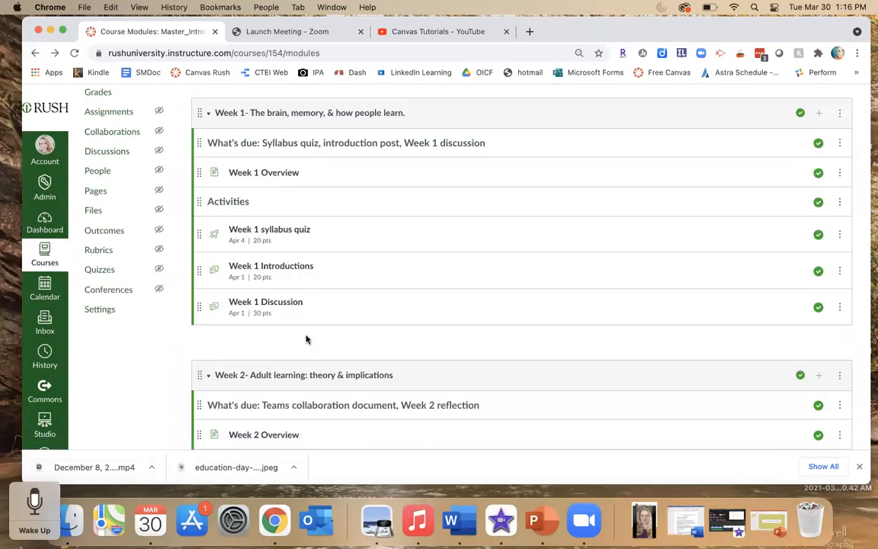
{"action": "scroll", "coordinate": [307, 340], "scroll_direction": "down", "scroll_amount": 15}
{"action": "scroll", "coordinate": [307, 340], "scroll_direction": "down", "scroll_amount": 10}
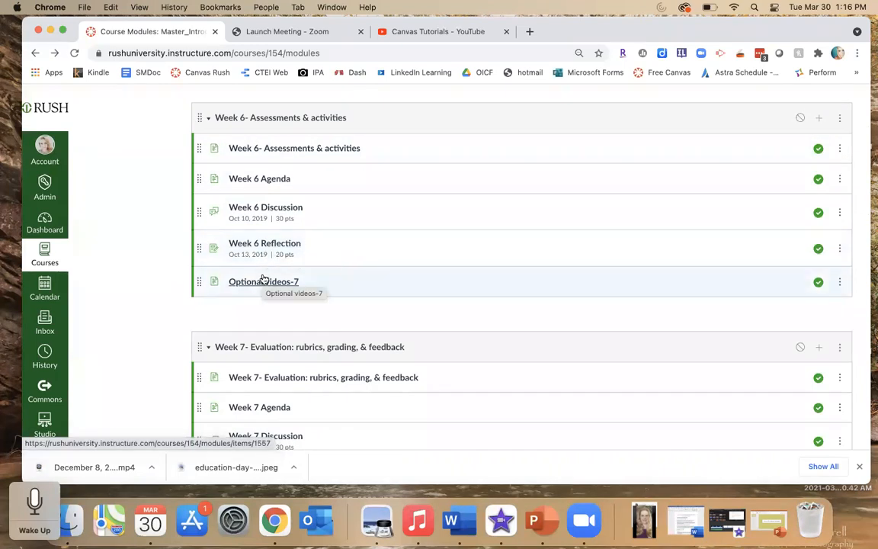
{"action": "scroll", "coordinate": [183, 161], "scroll_direction": "up", "scroll_amount": 4}
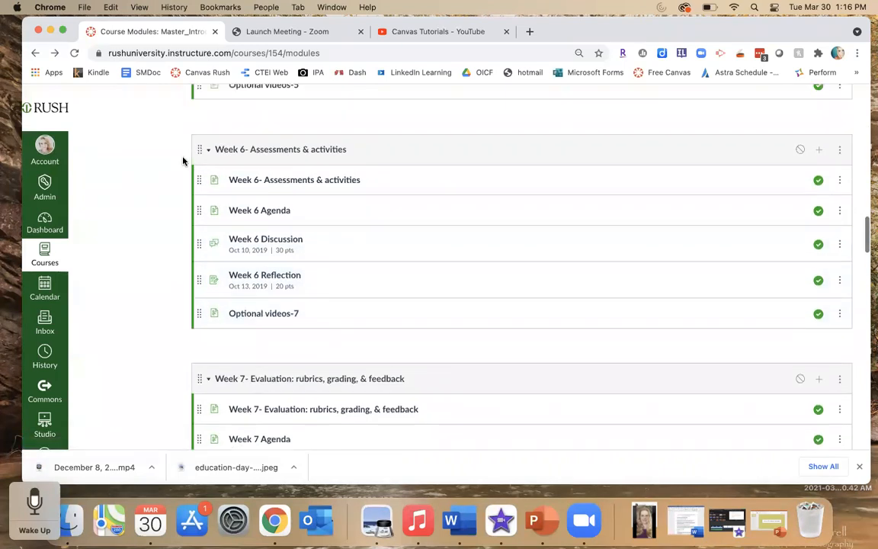
{"action": "scroll", "coordinate": [183, 161], "scroll_direction": "up", "scroll_amount": 10}
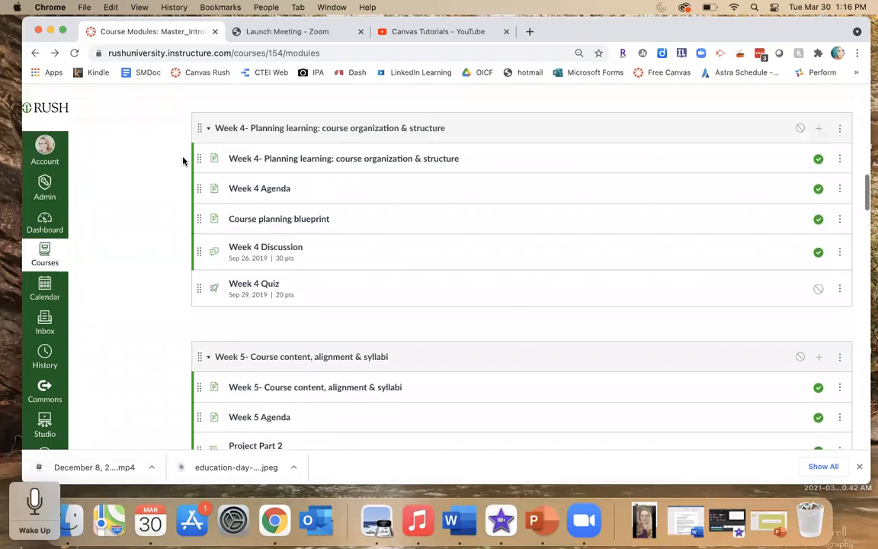
{"action": "scroll", "coordinate": [183, 160], "scroll_direction": "up", "scroll_amount": 8}
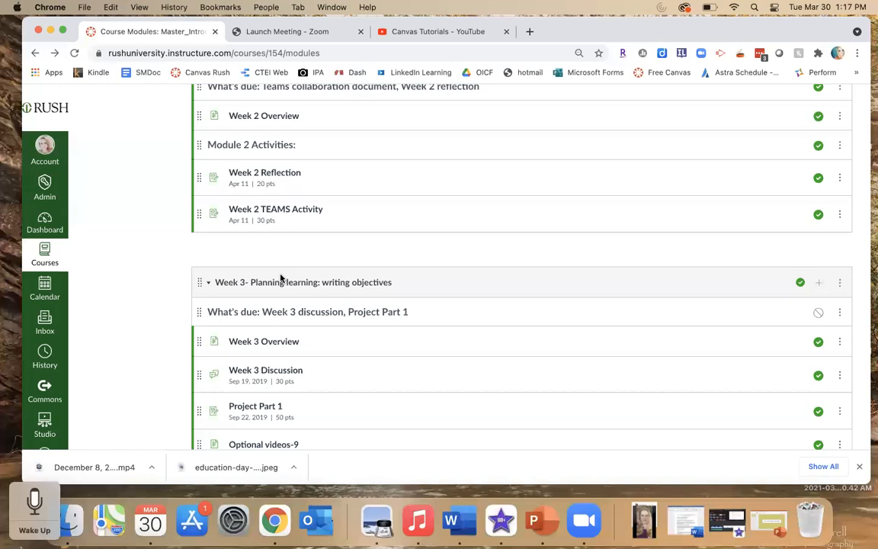
{"action": "scroll", "coordinate": [175, 287], "scroll_direction": "up", "scroll_amount": 10}
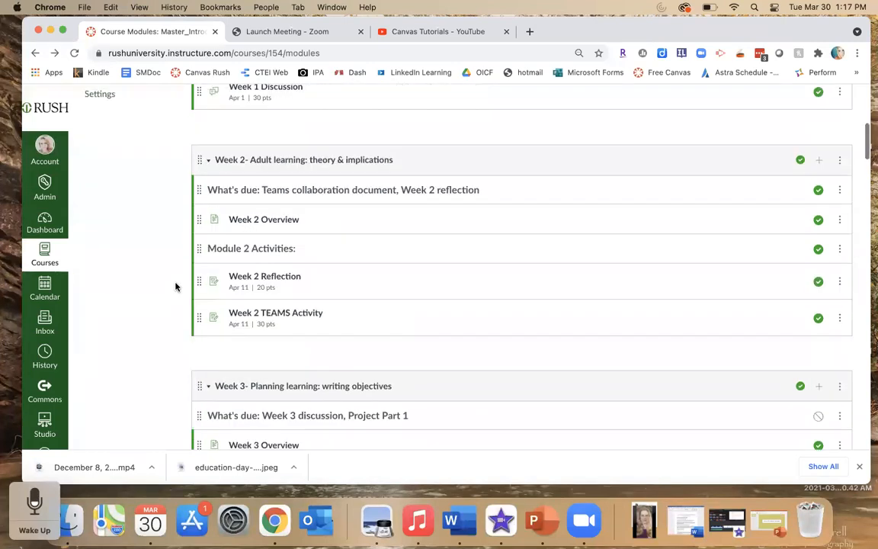
{"action": "scroll", "coordinate": [175, 287], "scroll_direction": "up", "scroll_amount": 1}
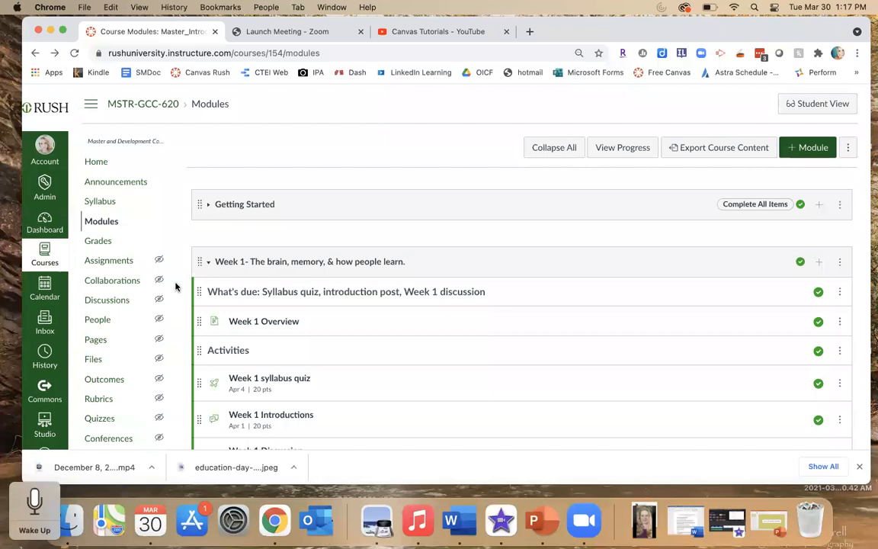
- Add a new module named Practice to the course
{"action": "scroll", "coordinate": [175, 286], "scroll_direction": "down", "scroll_amount": 2}
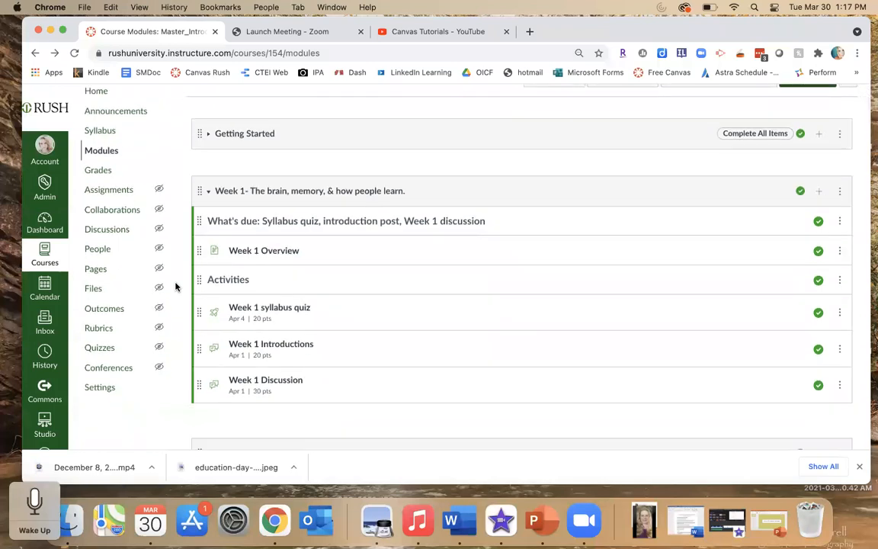
{"action": "scroll", "coordinate": [175, 287], "scroll_direction": "up", "scroll_amount": 2}
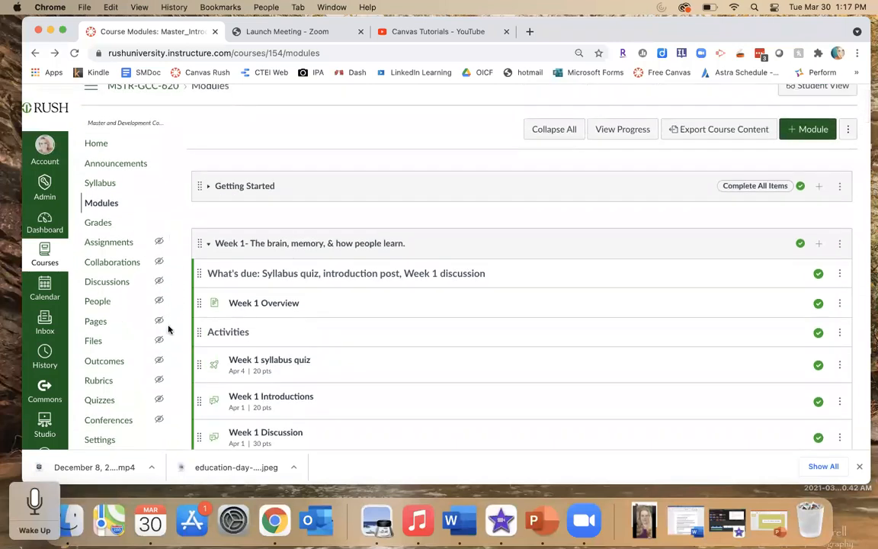
{"action": "scroll", "coordinate": [185, 336], "scroll_direction": "down", "scroll_amount": 2}
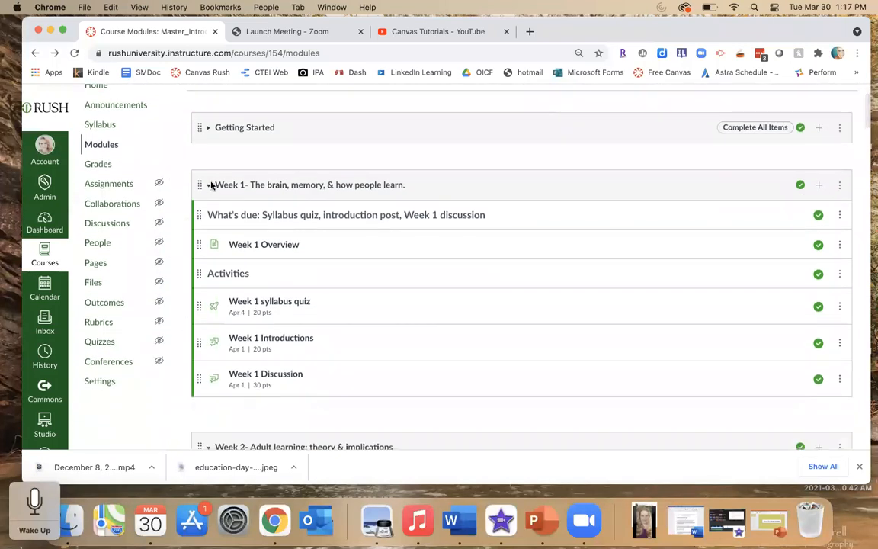
{"action": "scroll", "coordinate": [212, 174], "scroll_direction": "up", "scroll_amount": 2}
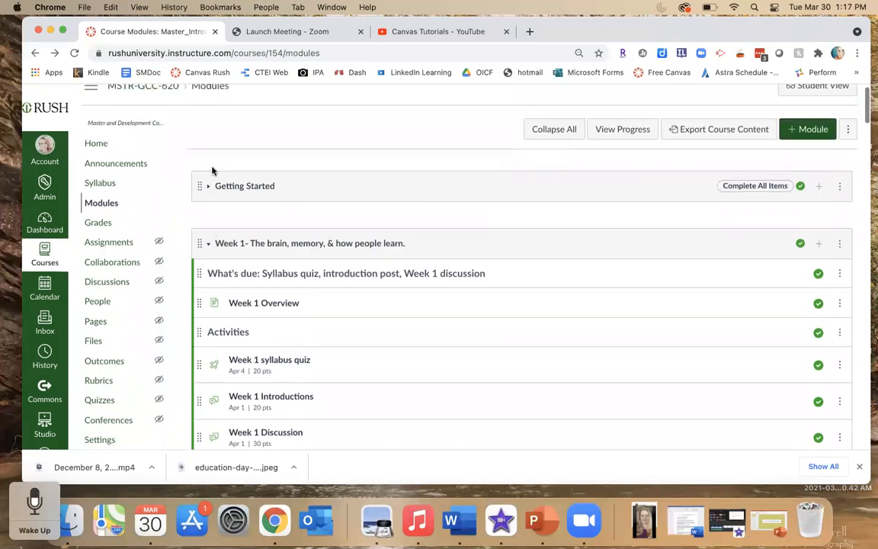
{"action": "left_click", "coordinate": [809, 129]}
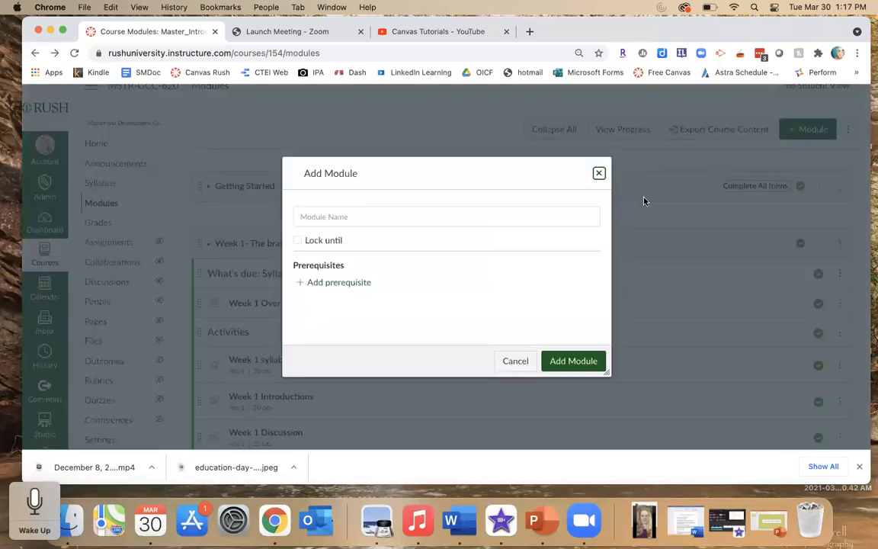
{"action": "left_click", "coordinate": [476, 219]}
{"action": "type", "text": "Practice"}
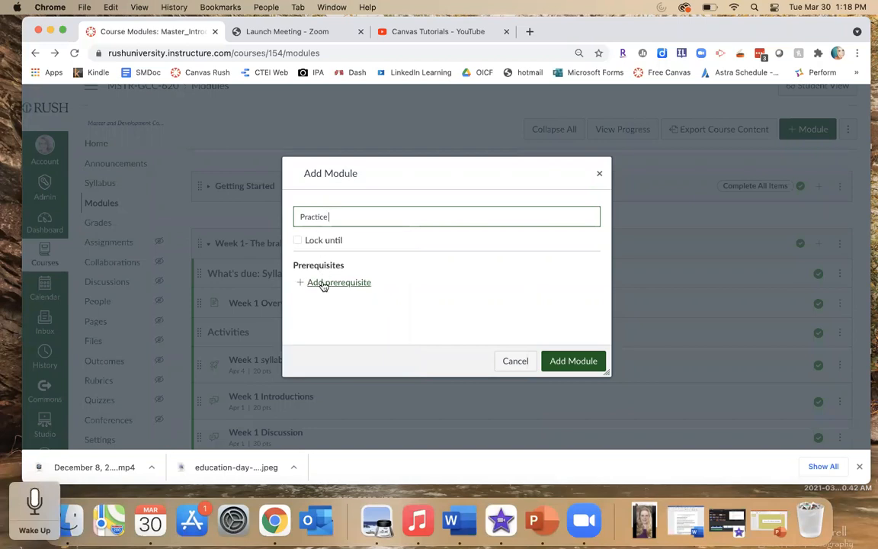
{"action": "left_click", "coordinate": [563, 365]}
- Scroll down to the new Practice module at the end of the module list and back up to the top
{"action": "scroll", "coordinate": [561, 364], "scroll_direction": "down", "scroll_amount": 2}
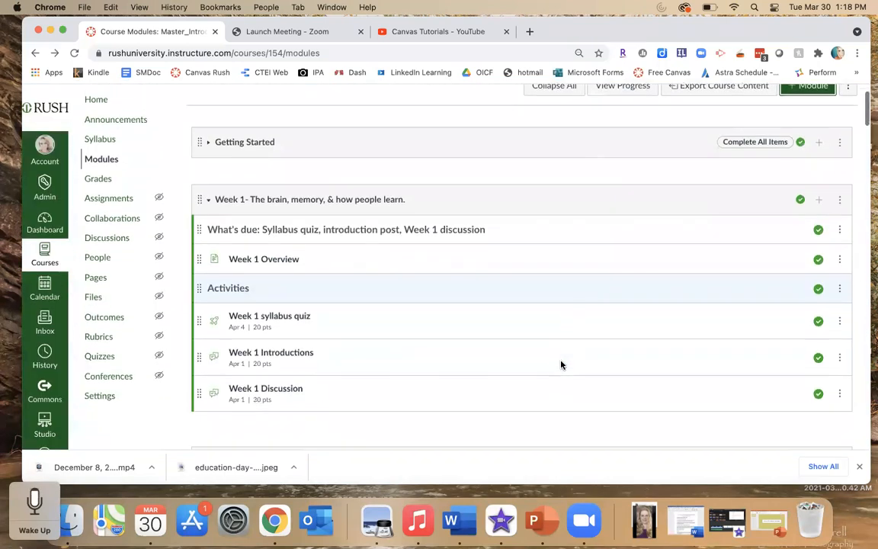
{"action": "scroll", "coordinate": [863, 122], "scroll_direction": "up", "scroll_amount": 2}
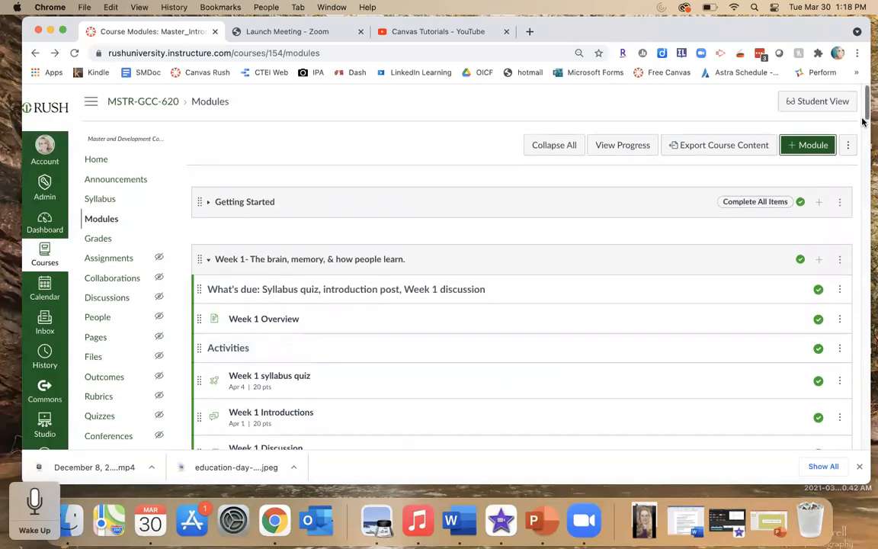
{"action": "left_click_drag", "start_coordinate": [867, 113], "coordinate": [872, 465]}
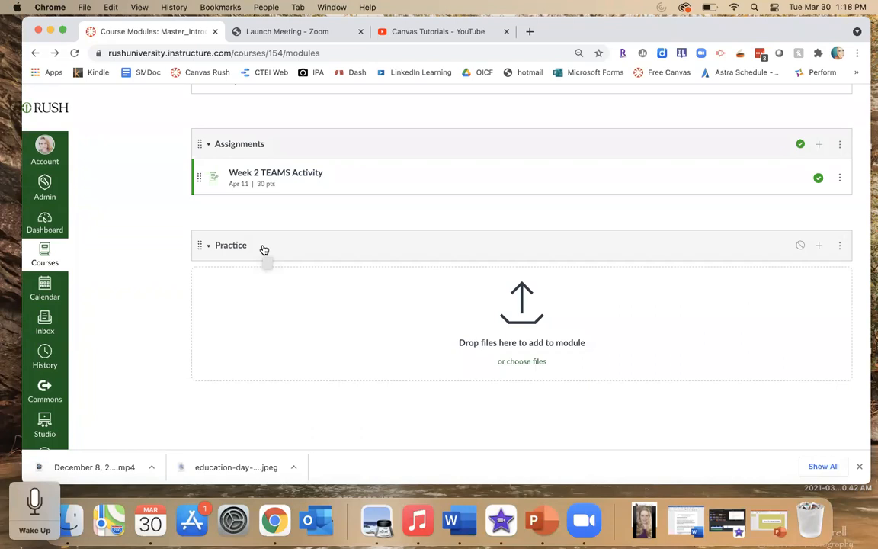
{"action": "scroll", "coordinate": [263, 250], "scroll_direction": "up", "scroll_amount": 12}
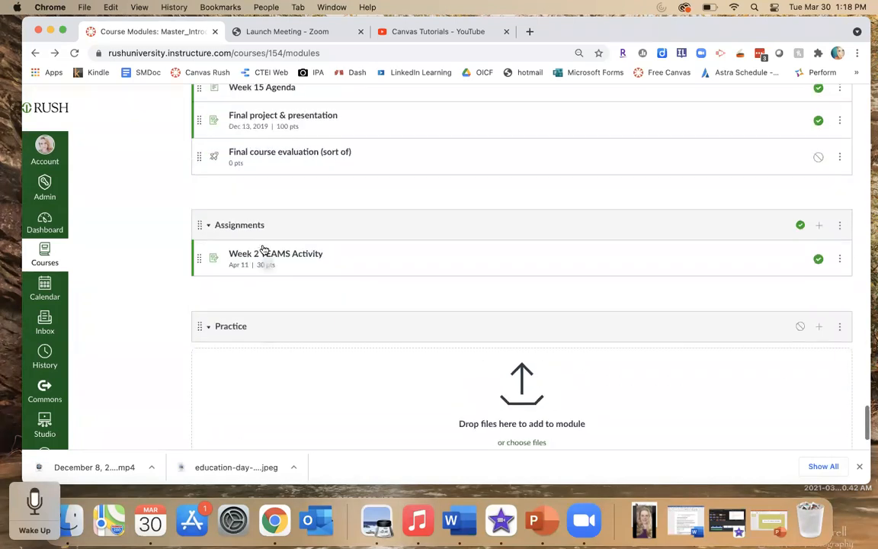
{"action": "scroll", "coordinate": [264, 250], "scroll_direction": "up", "scroll_amount": 15}
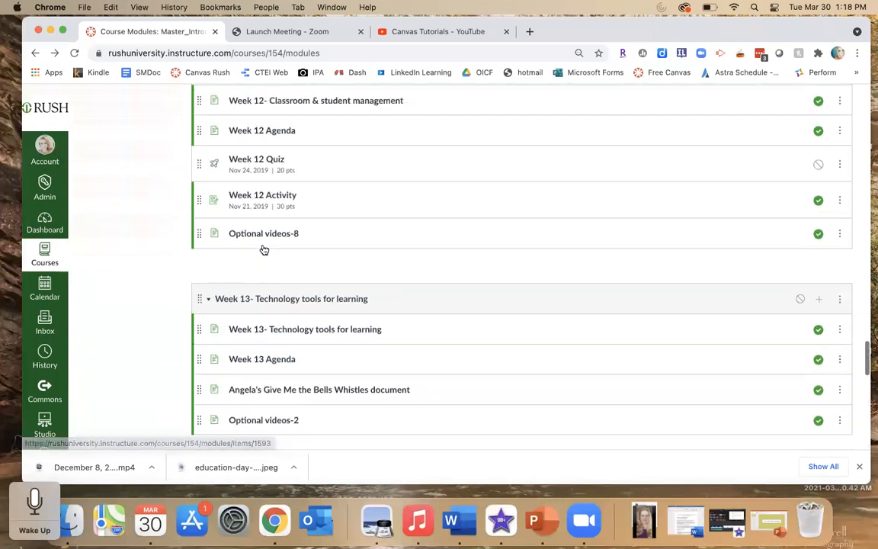
{"action": "scroll", "coordinate": [263, 248], "scroll_direction": "up", "scroll_amount": 15}
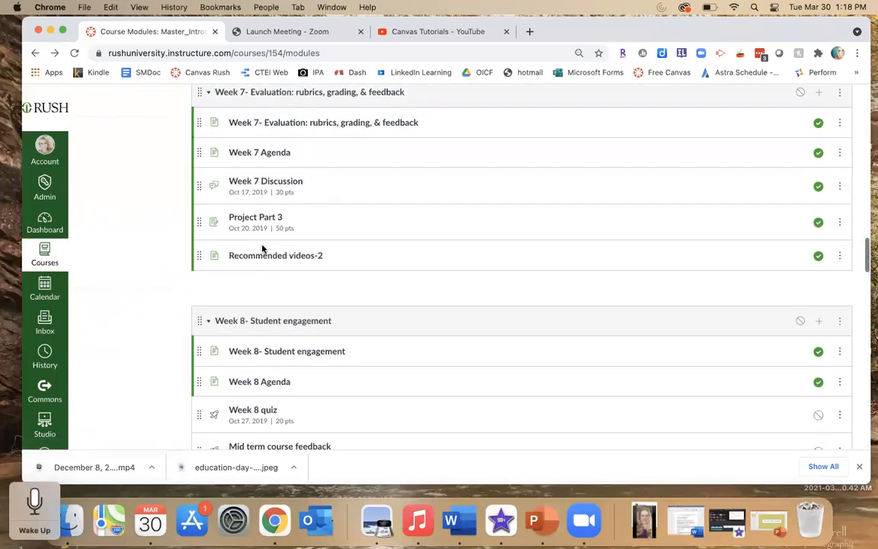
{"action": "scroll", "coordinate": [263, 248], "scroll_direction": "up", "scroll_amount": 10}
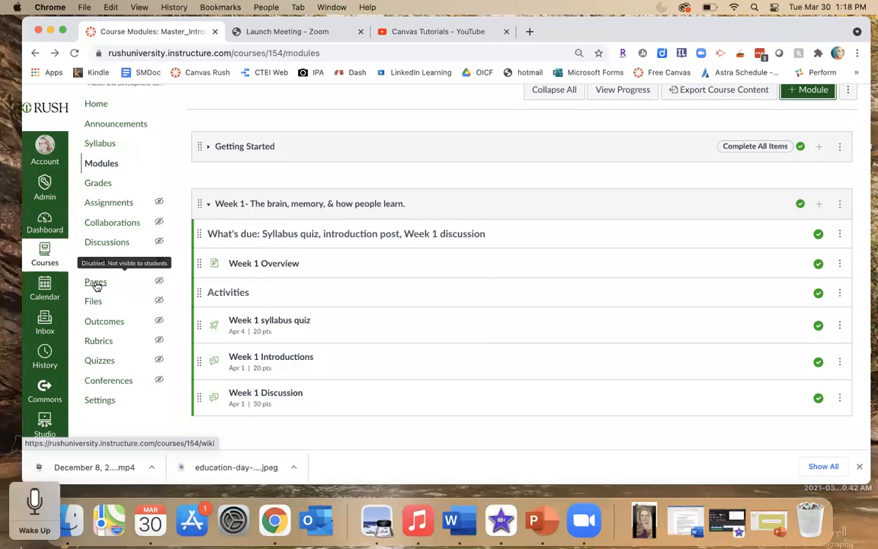
- Open the course Pages, switch to the full list of pages, and scroll through the page titles
{"action": "left_click", "coordinate": [95, 283]}
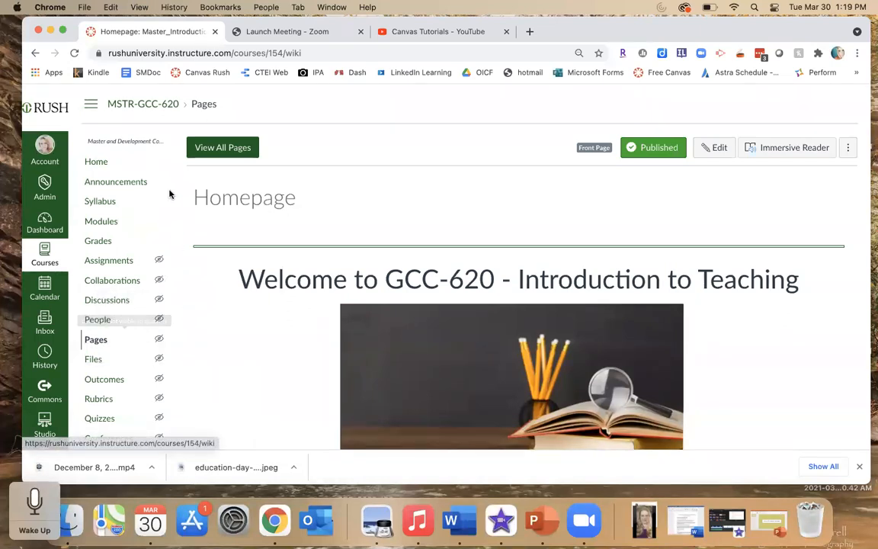
{"action": "left_click", "coordinate": [217, 149]}
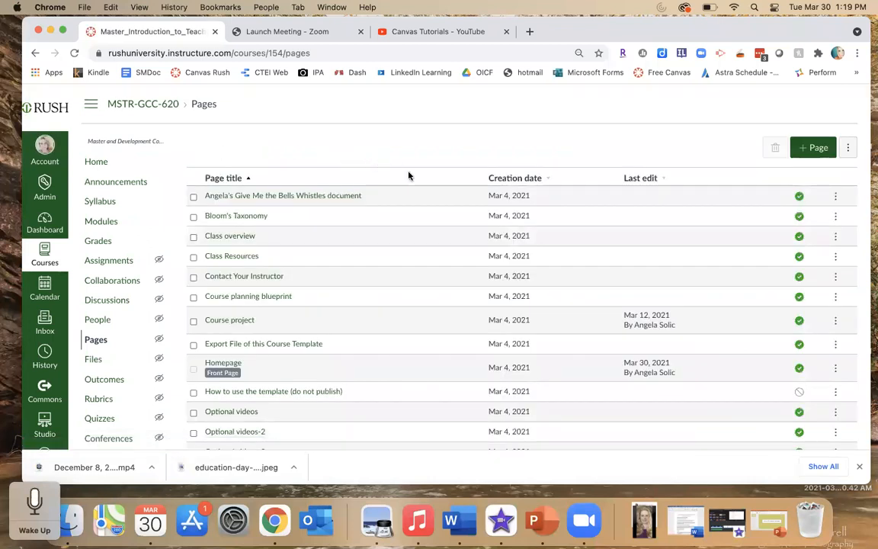
{"action": "scroll", "coordinate": [420, 210], "scroll_direction": "down", "scroll_amount": 3}
{"action": "scroll", "coordinate": [420, 210], "scroll_direction": "down", "scroll_amount": 4}
{"action": "scroll", "coordinate": [420, 210], "scroll_direction": "up", "scroll_amount": 5}
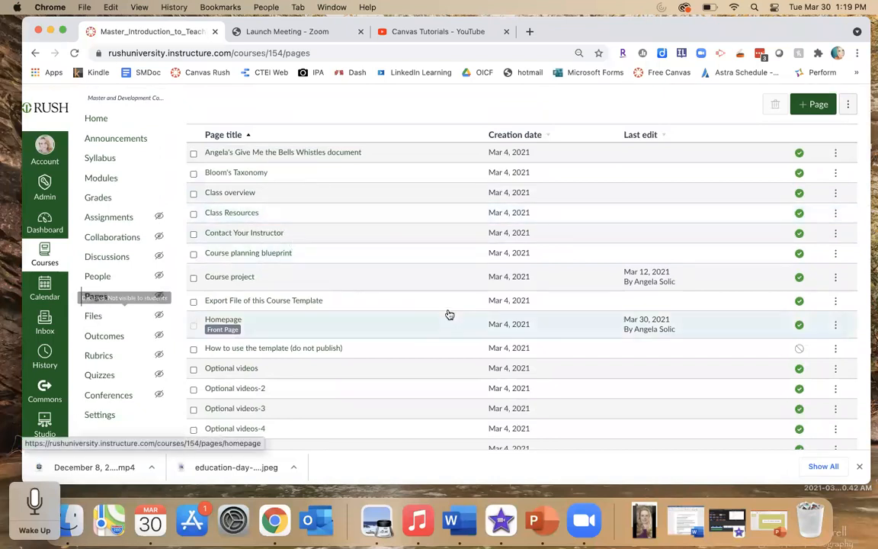
{"action": "scroll", "coordinate": [428, 246], "scroll_direction": "down", "scroll_amount": 1}
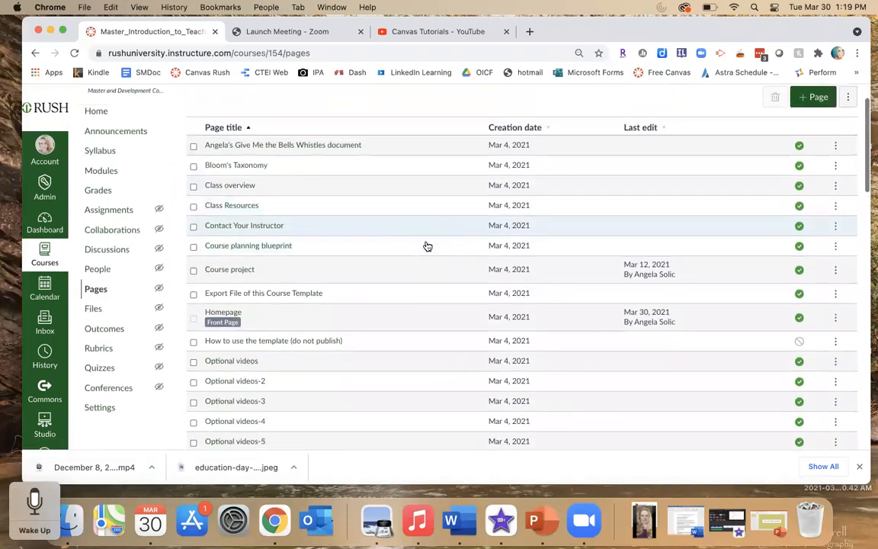
{"action": "scroll", "coordinate": [427, 246], "scroll_direction": "up", "scroll_amount": 2}
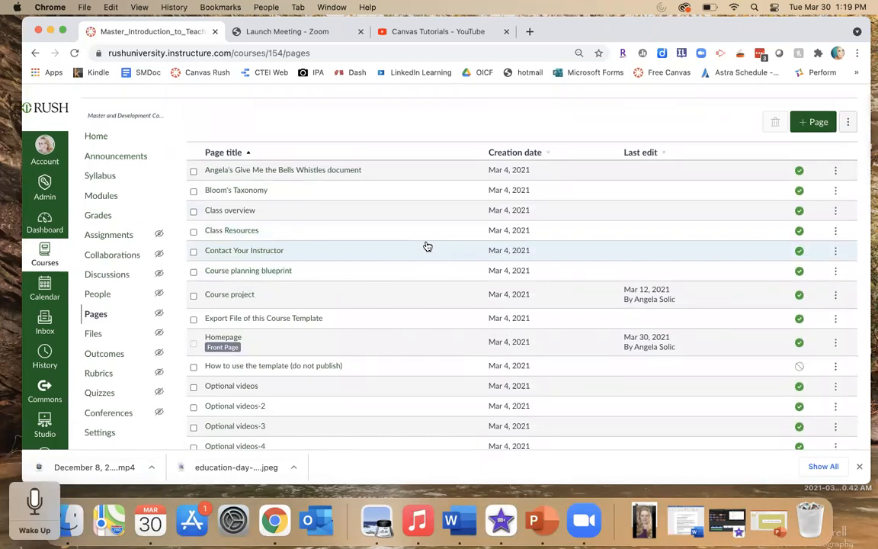
{"action": "scroll", "coordinate": [428, 246], "scroll_direction": "down", "scroll_amount": 3}
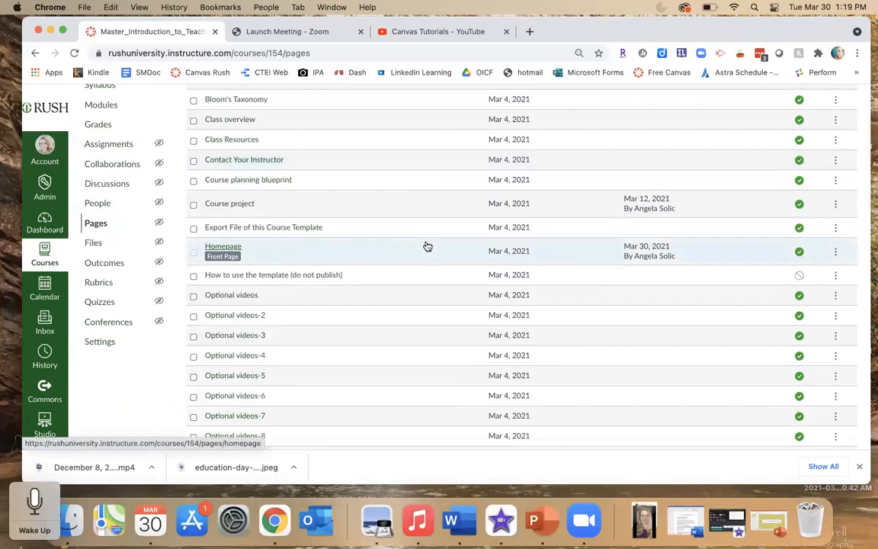
{"action": "scroll", "coordinate": [427, 246], "scroll_direction": "down", "scroll_amount": 6}
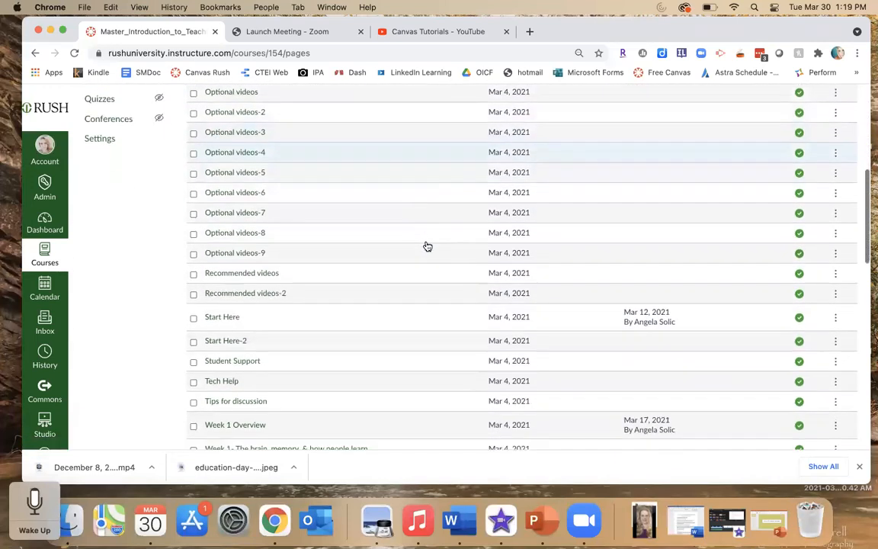
{"action": "scroll", "coordinate": [428, 247], "scroll_direction": "down", "scroll_amount": 3}
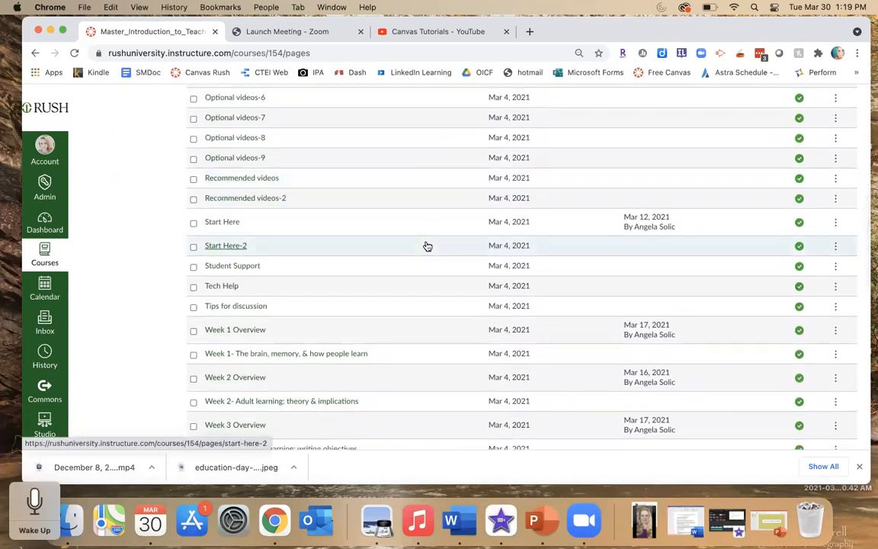
{"action": "scroll", "coordinate": [428, 246], "scroll_direction": "down", "scroll_amount": 3}
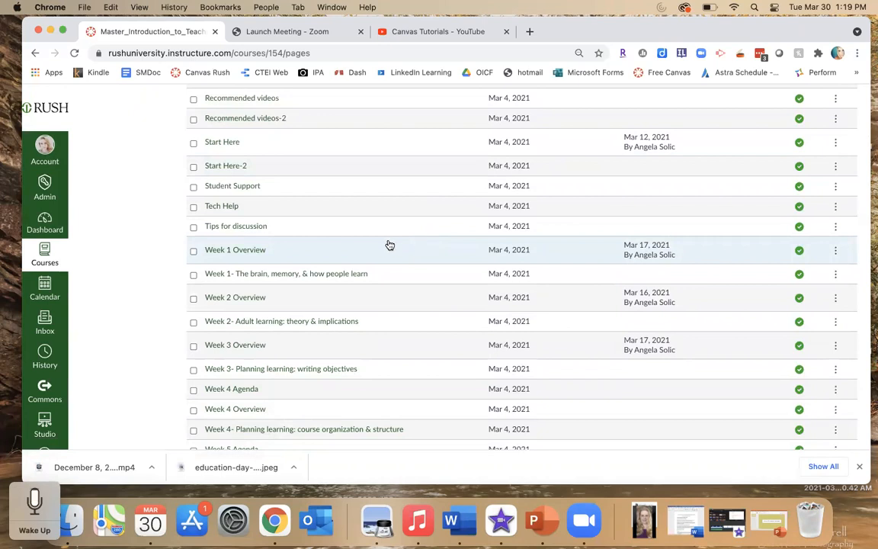
- Open the Week 1 Overview page and scroll through its objectives, topics and learning materials
{"action": "left_click", "coordinate": [234, 250]}
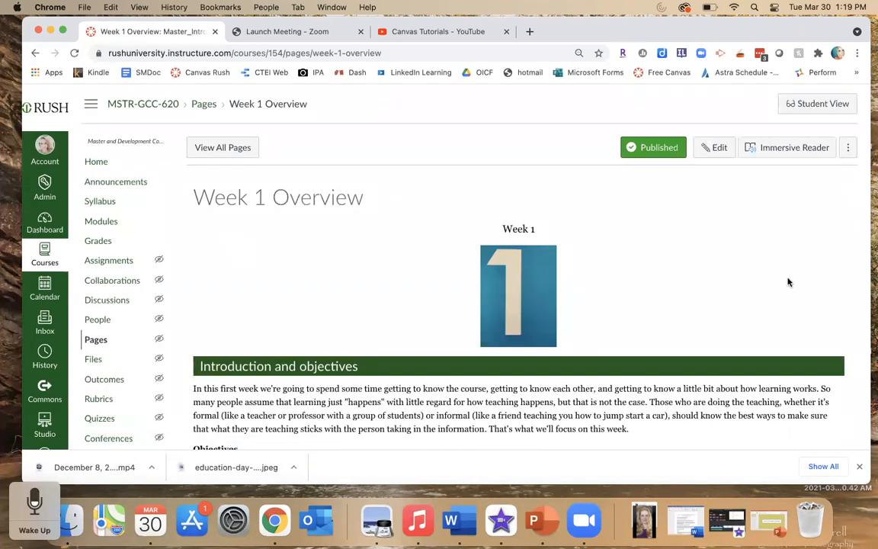
{"action": "scroll", "coordinate": [788, 281], "scroll_direction": "down", "scroll_amount": 2}
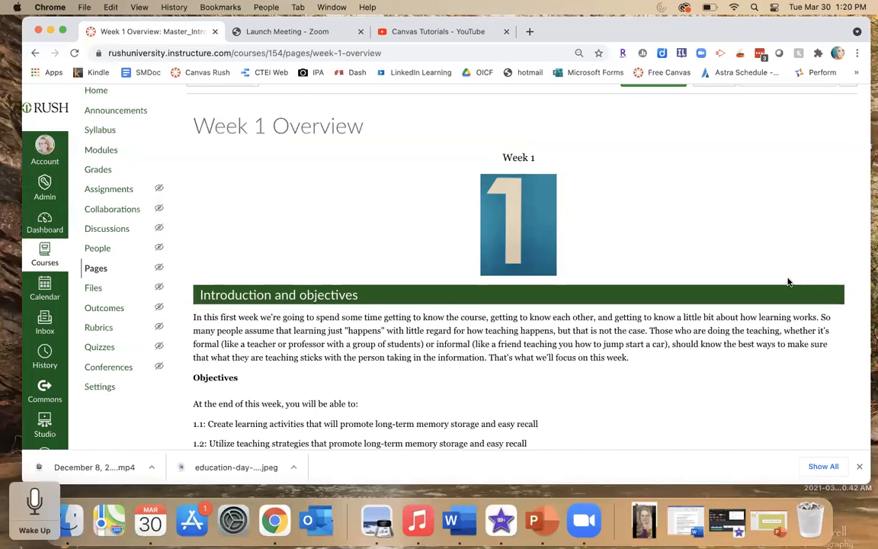
{"action": "scroll", "coordinate": [789, 282], "scroll_direction": "down", "scroll_amount": 5}
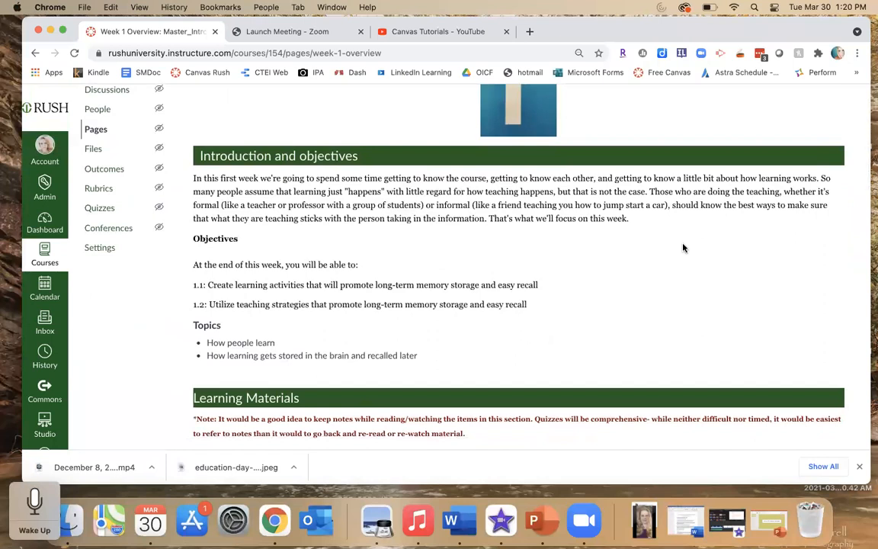
{"action": "scroll", "coordinate": [683, 248], "scroll_direction": "down", "scroll_amount": 1}
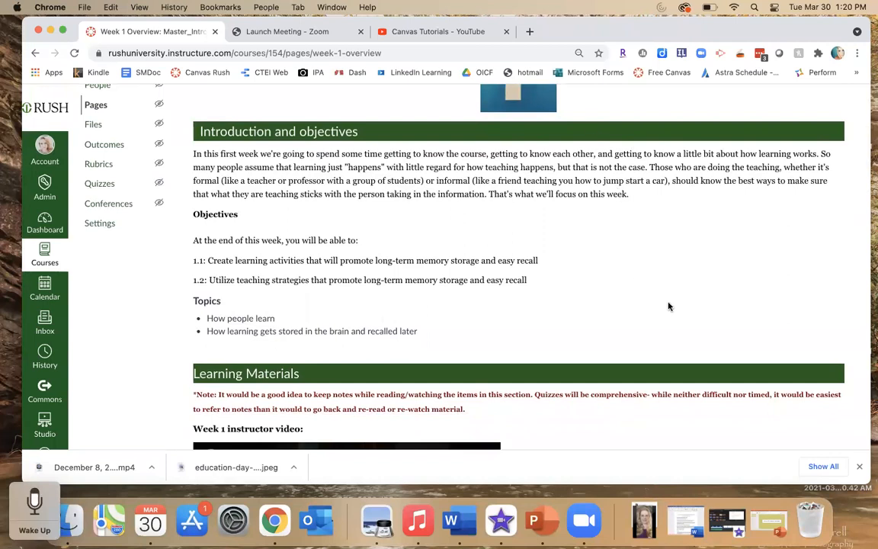
{"action": "scroll", "coordinate": [669, 307], "scroll_direction": "down", "scroll_amount": 4}
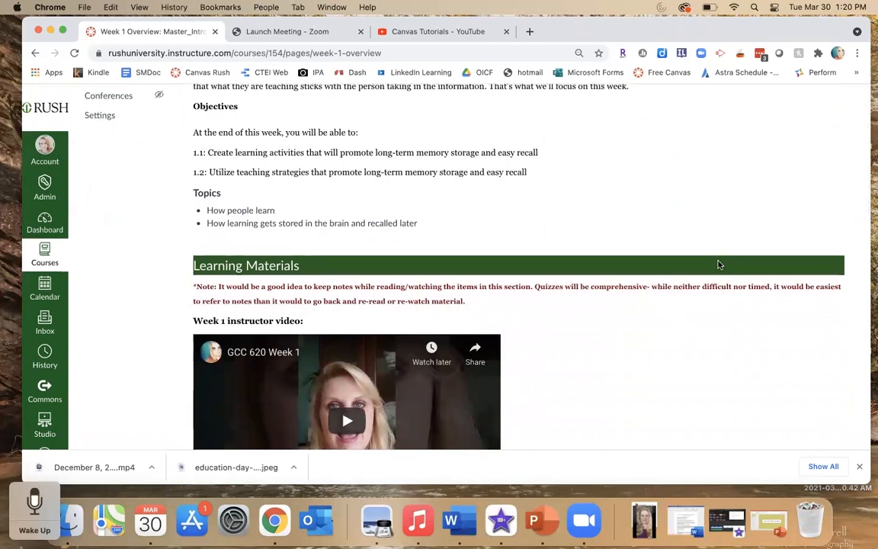
{"action": "scroll", "coordinate": [718, 265], "scroll_direction": "down", "scroll_amount": 5}
{"action": "scroll", "coordinate": [719, 265], "scroll_direction": "down", "scroll_amount": 3}
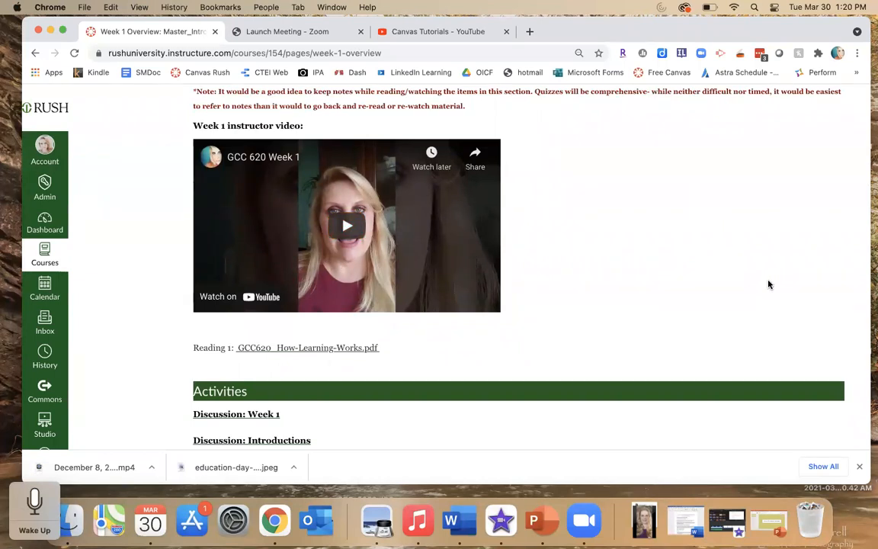
{"action": "scroll", "coordinate": [768, 285], "scroll_direction": "down", "scroll_amount": 2}
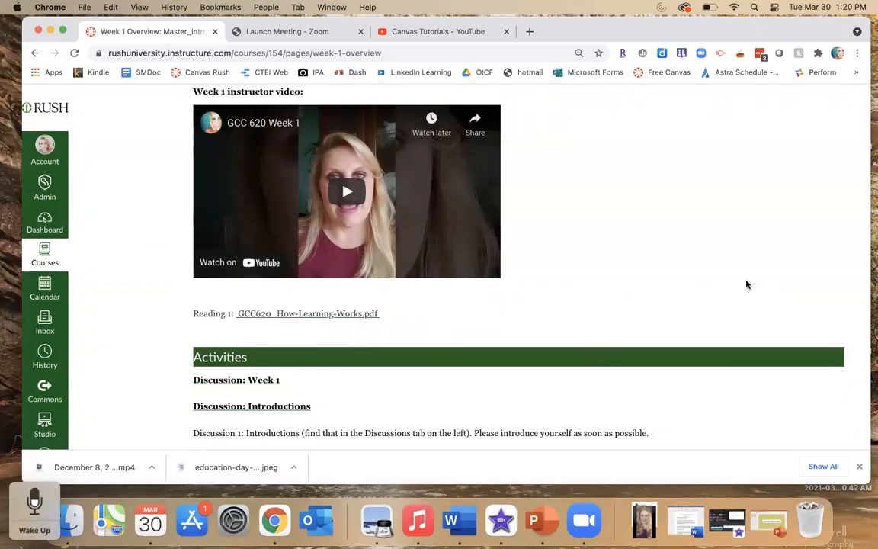
{"action": "scroll", "coordinate": [747, 285], "scroll_direction": "up", "scroll_amount": 3}
{"action": "scroll", "coordinate": [748, 284], "scroll_direction": "down", "scroll_amount": 1}
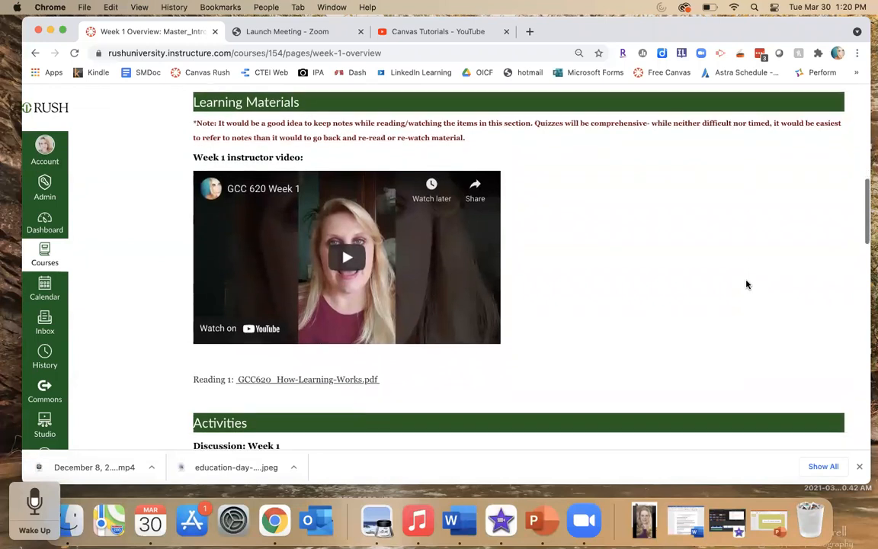
{"action": "scroll", "coordinate": [748, 284], "scroll_direction": "up", "scroll_amount": 6}
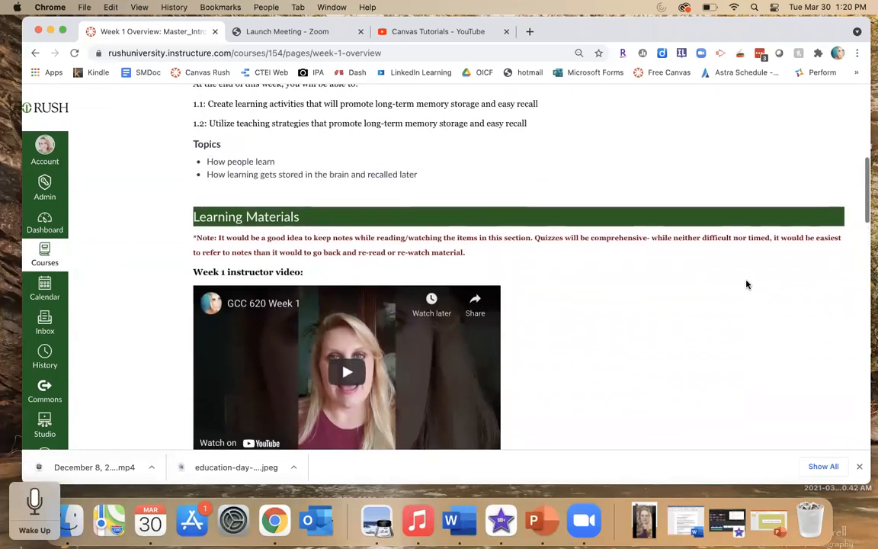
{"action": "scroll", "coordinate": [747, 284], "scroll_direction": "down", "scroll_amount": 2}
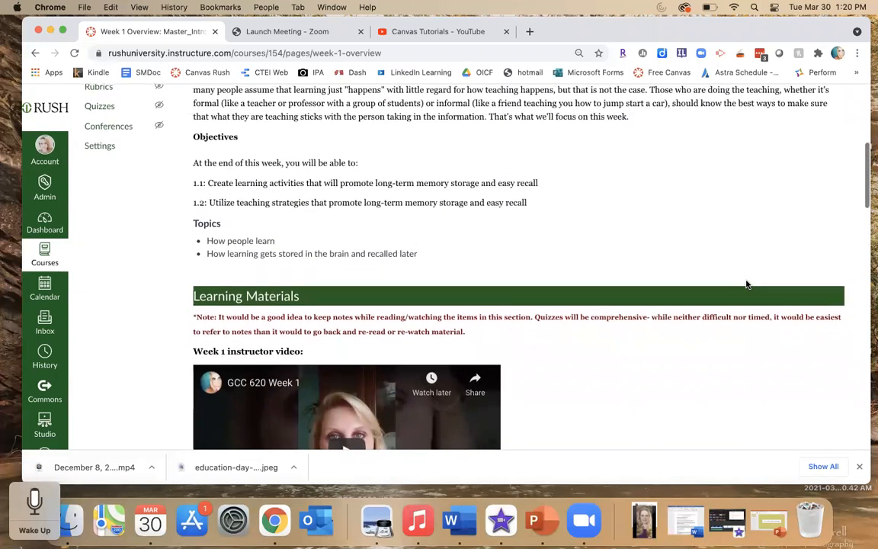
{"action": "scroll", "coordinate": [748, 284], "scroll_direction": "down", "scroll_amount": 2}
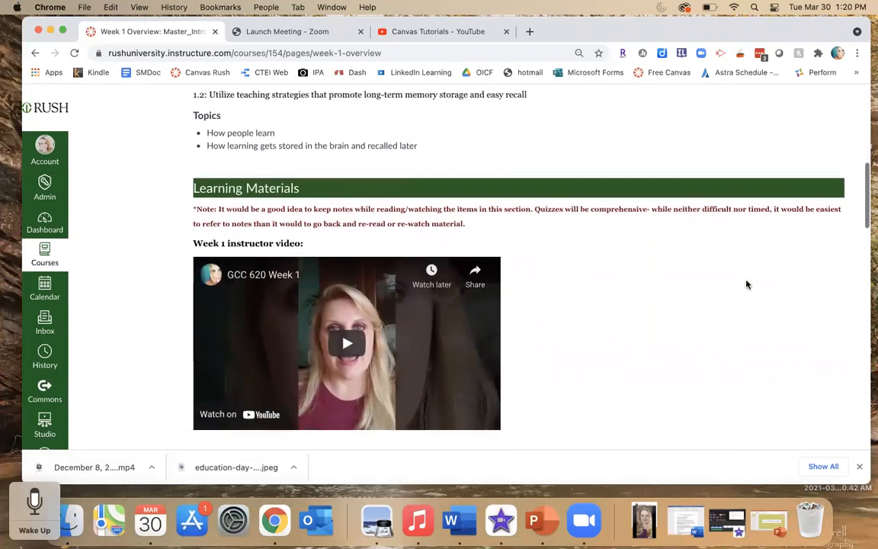
{"action": "scroll", "coordinate": [747, 285], "scroll_direction": "up", "scroll_amount": 2}
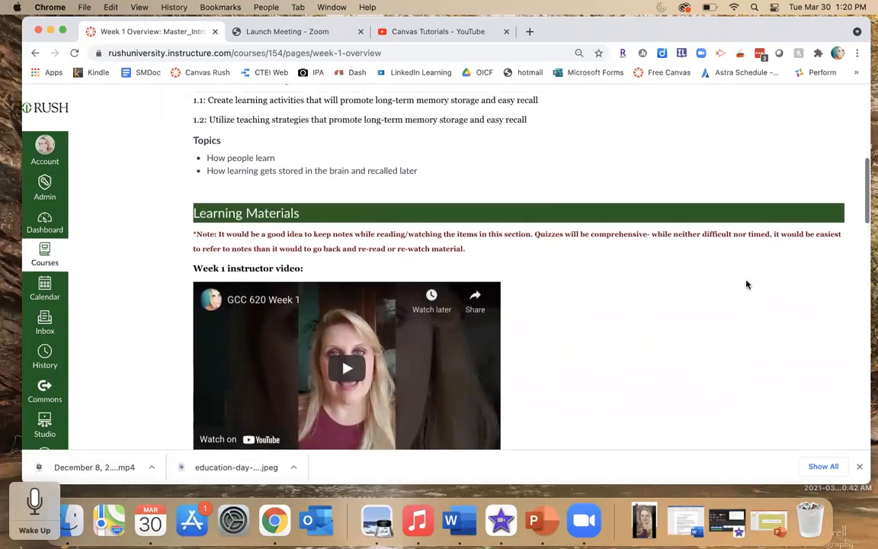
{"action": "scroll", "coordinate": [747, 284], "scroll_direction": "down", "scroll_amount": 1}
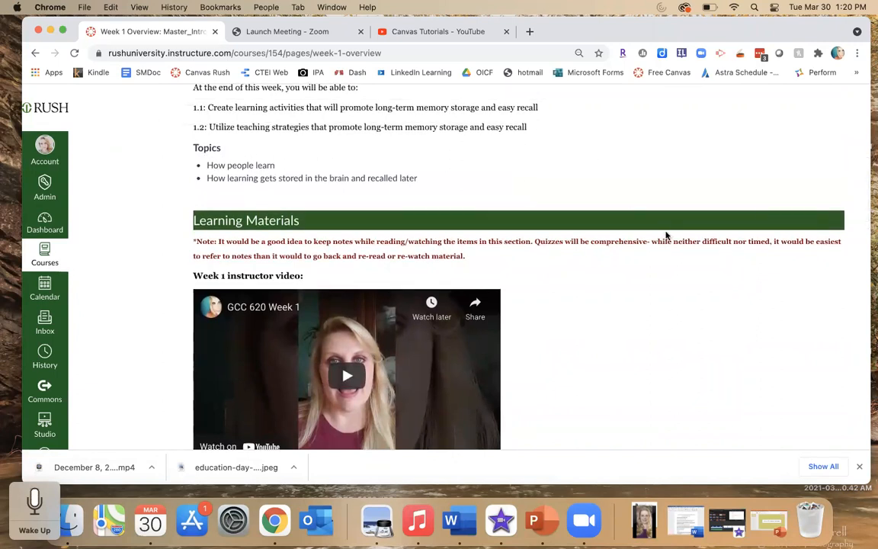
- Scroll down to the Week 1 activities, open the linked Syllabus Quiz, and go back to the overview page
{"action": "scroll", "coordinate": [715, 303], "scroll_direction": "down", "scroll_amount": 4}
{"action": "scroll", "coordinate": [714, 305], "scroll_direction": "down", "scroll_amount": 2}
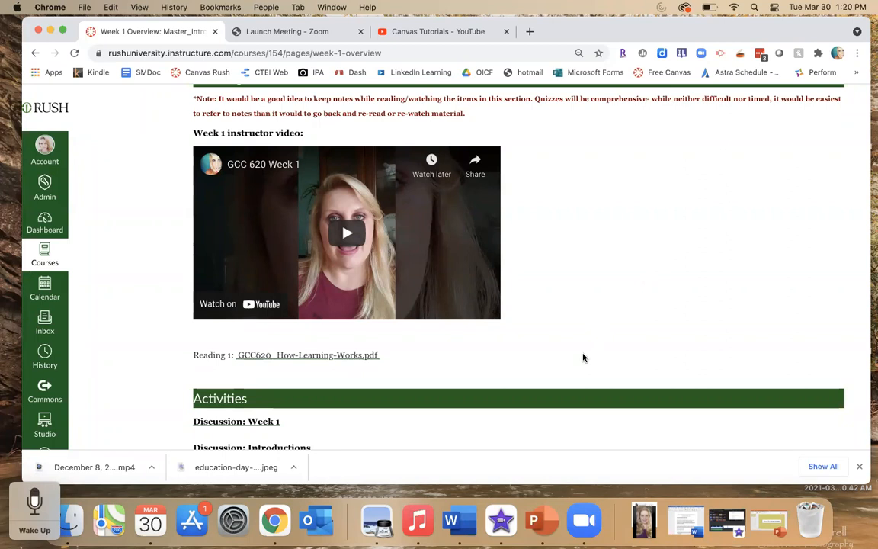
{"action": "scroll", "coordinate": [583, 358], "scroll_direction": "down", "scroll_amount": 5}
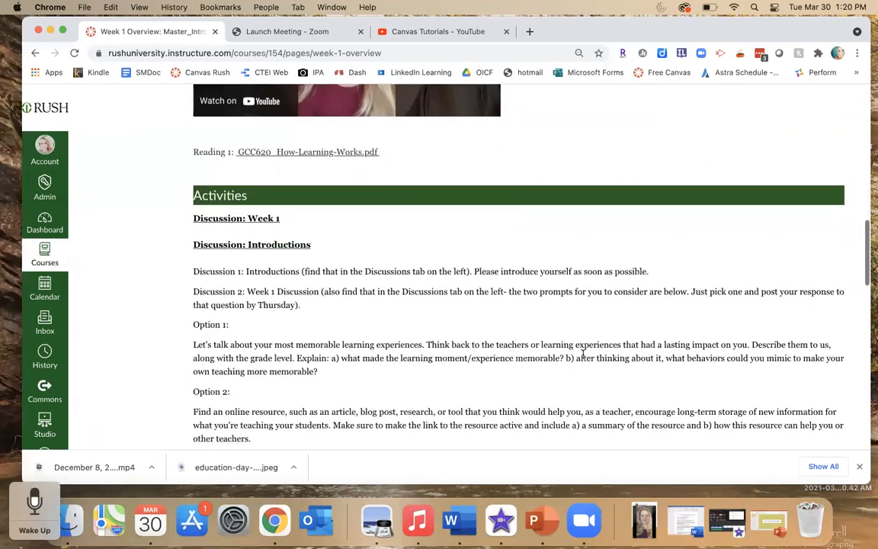
{"action": "scroll", "coordinate": [583, 354], "scroll_direction": "down", "scroll_amount": 2}
{"action": "scroll", "coordinate": [583, 357], "scroll_direction": "down", "scroll_amount": 1}
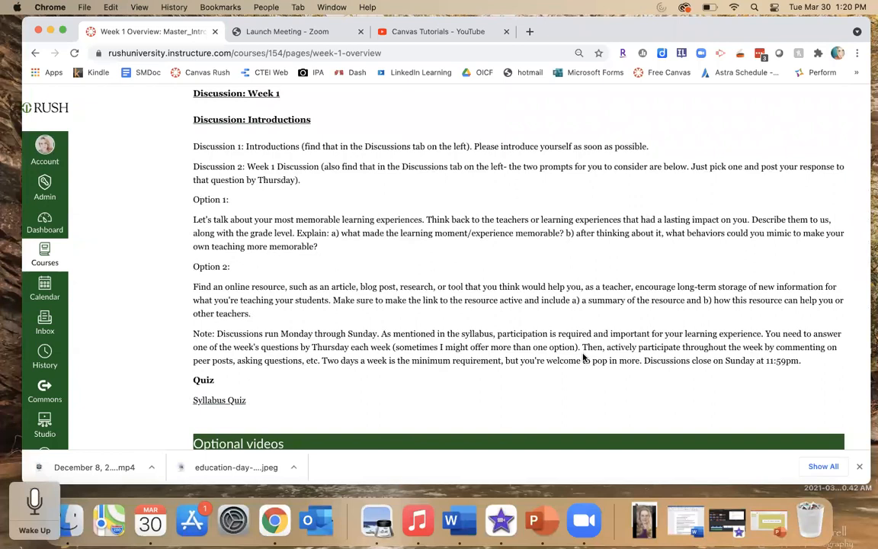
{"action": "scroll", "coordinate": [583, 358], "scroll_direction": "down", "scroll_amount": 2}
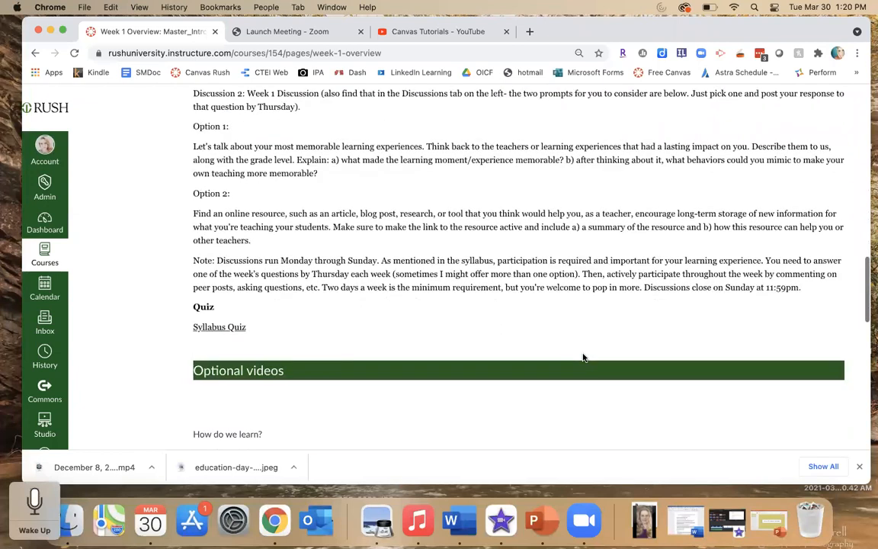
{"action": "left_click", "coordinate": [205, 328]}
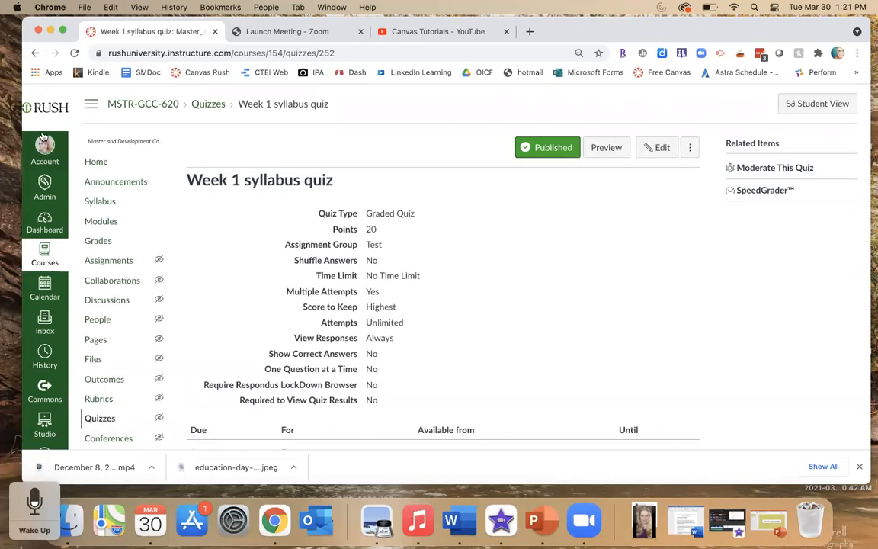
{"action": "left_click", "coordinate": [34, 53]}
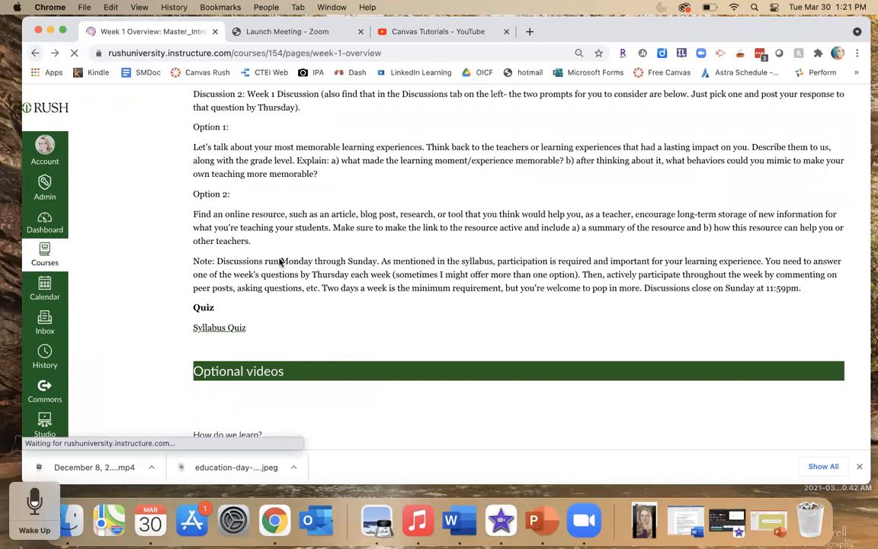
- Scroll through the Week 1 Overview's discussions and optional videos section and back up to the top
{"action": "scroll", "coordinate": [346, 313], "scroll_direction": "up", "scroll_amount": 3}
{"action": "scroll", "coordinate": [346, 314], "scroll_direction": "up", "scroll_amount": 1}
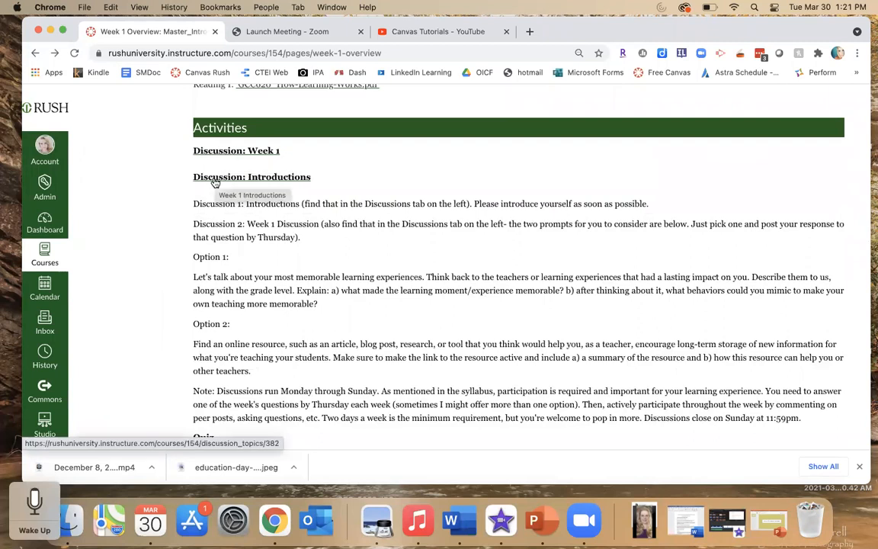
{"action": "scroll", "coordinate": [307, 300], "scroll_direction": "down", "scroll_amount": 5}
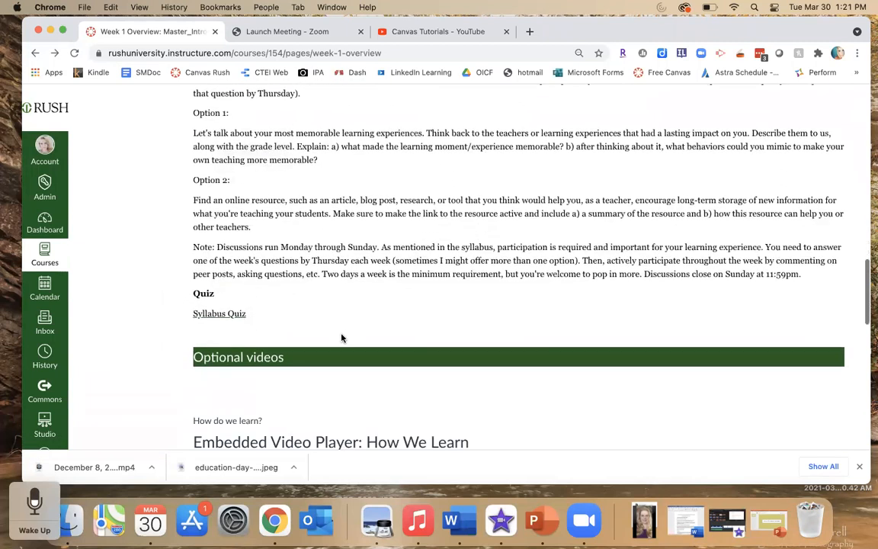
{"action": "scroll", "coordinate": [342, 338], "scroll_direction": "down", "scroll_amount": 1}
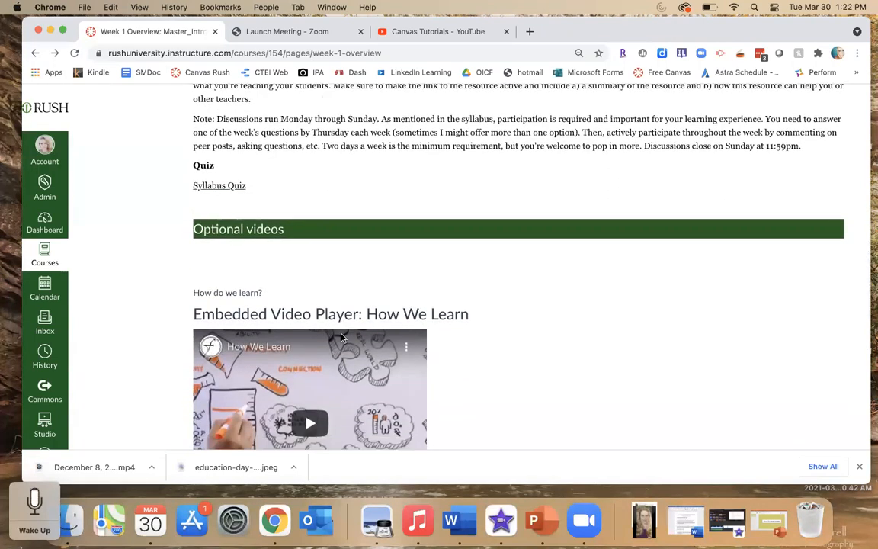
{"action": "scroll", "coordinate": [341, 338], "scroll_direction": "down", "scroll_amount": 3}
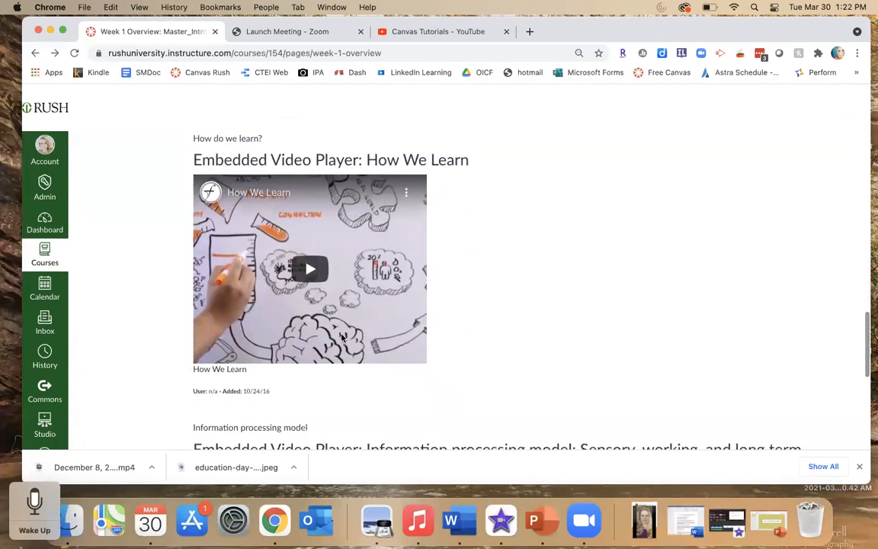
{"action": "scroll", "coordinate": [342, 338], "scroll_direction": "down", "scroll_amount": 2}
{"action": "scroll", "coordinate": [552, 305], "scroll_direction": "down", "scroll_amount": 3}
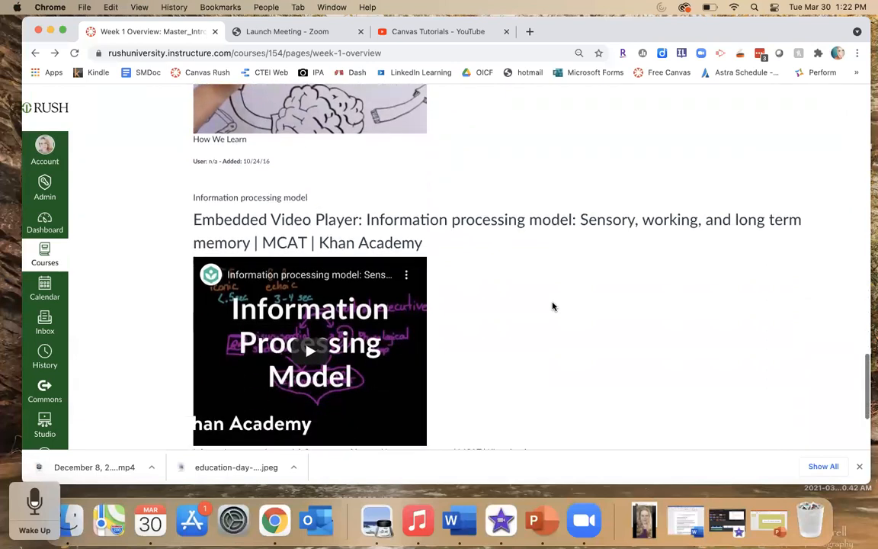
{"action": "scroll", "coordinate": [553, 306], "scroll_direction": "down", "scroll_amount": 2}
{"action": "scroll", "coordinate": [553, 303], "scroll_direction": "down", "scroll_amount": 2}
{"action": "scroll", "coordinate": [553, 302], "scroll_direction": "up", "scroll_amount": 10}
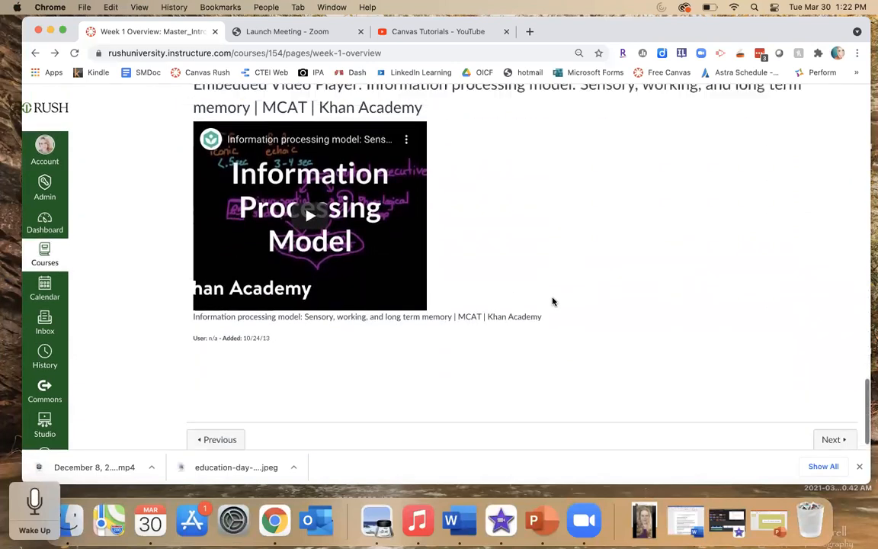
{"action": "scroll", "coordinate": [553, 302], "scroll_direction": "up", "scroll_amount": 15}
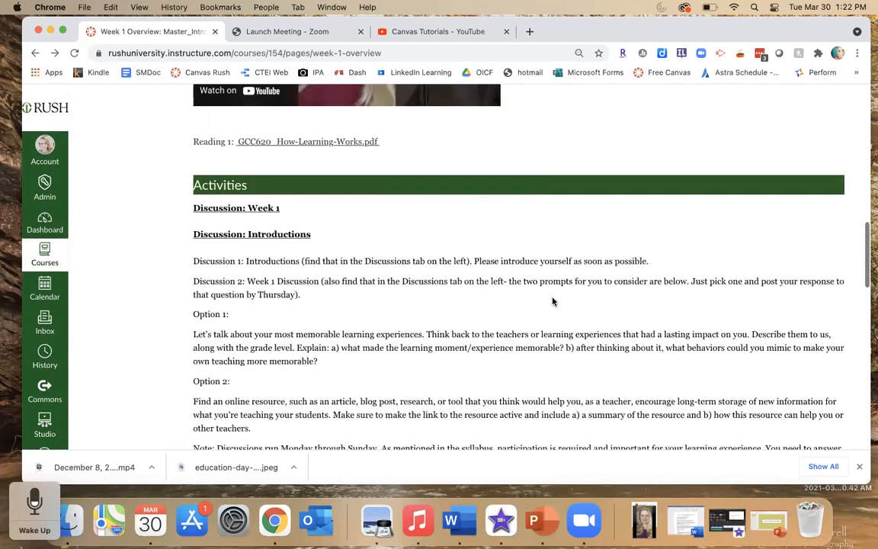
{"action": "scroll", "coordinate": [553, 301], "scroll_direction": "up", "scroll_amount": 10}
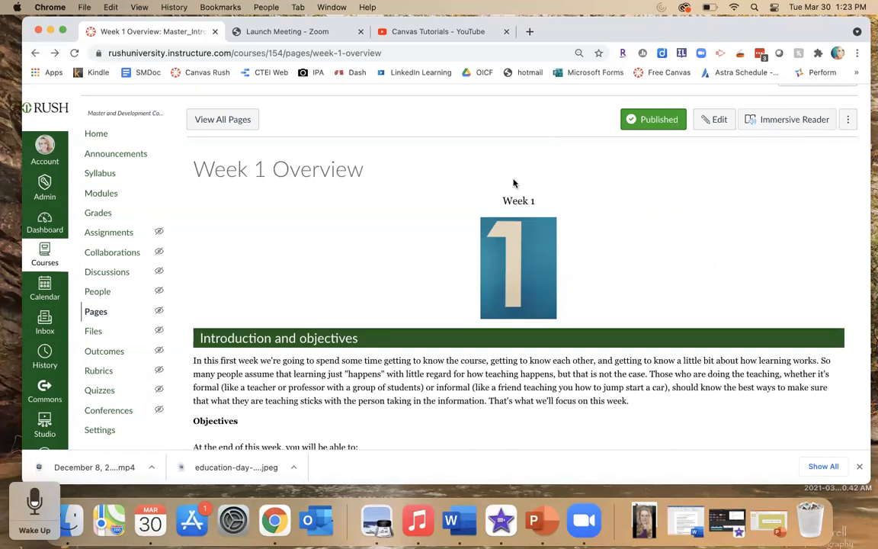
- Return to the full list of course pages and scroll through the page titles
{"action": "left_click", "coordinate": [219, 124]}
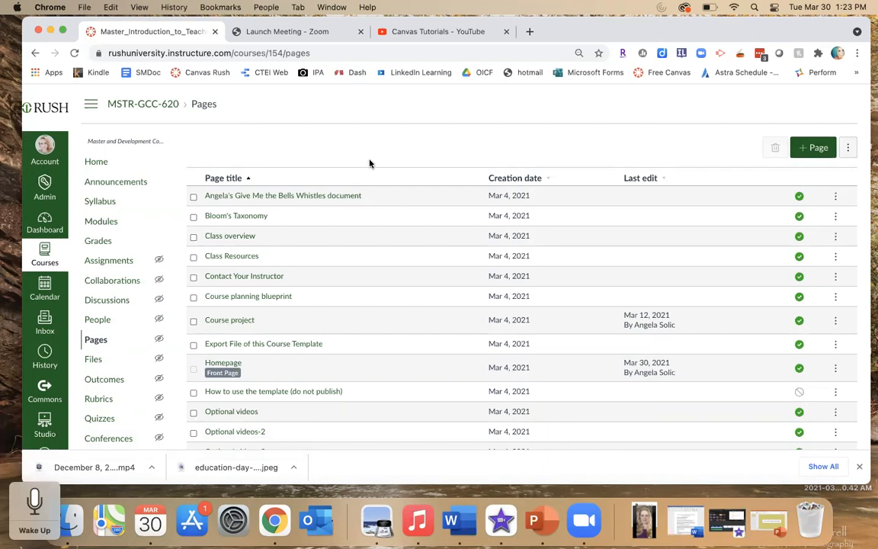
{"action": "scroll", "coordinate": [408, 253], "scroll_direction": "down", "scroll_amount": 5}
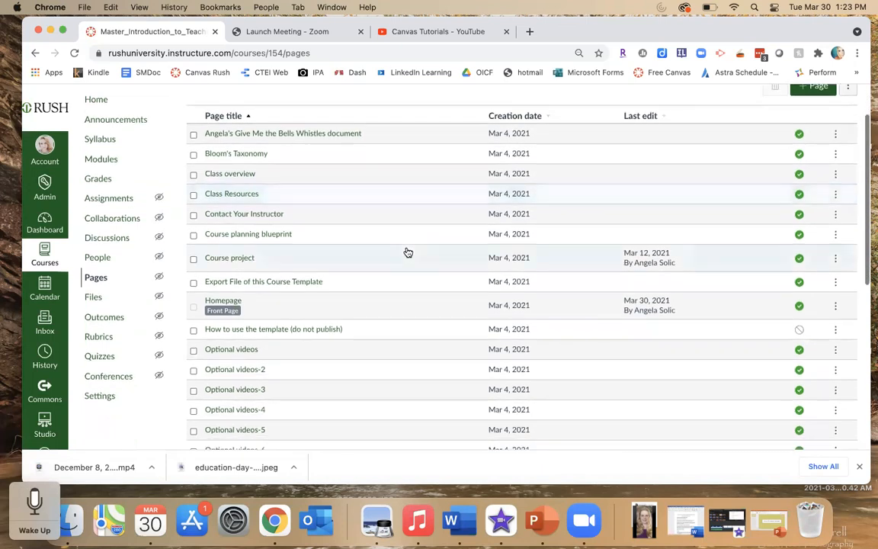
{"action": "scroll", "coordinate": [408, 252], "scroll_direction": "down", "scroll_amount": 1}
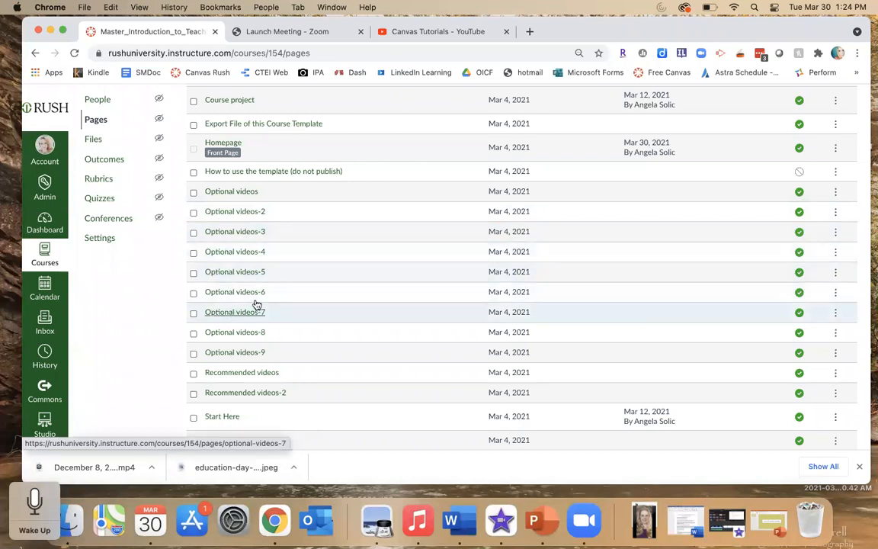
{"action": "scroll", "coordinate": [323, 268], "scroll_direction": "up", "scroll_amount": 2}
{"action": "scroll", "coordinate": [325, 269], "scroll_direction": "up", "scroll_amount": 4}
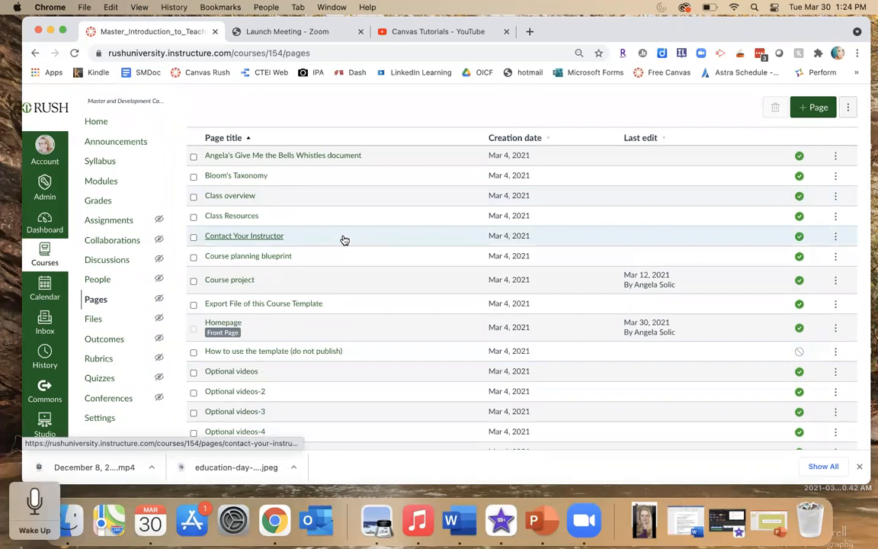
- Open the course Pages front page, switch back to the full page list, and scroll through the weekly page titles
{"action": "left_click", "coordinate": [93, 300]}
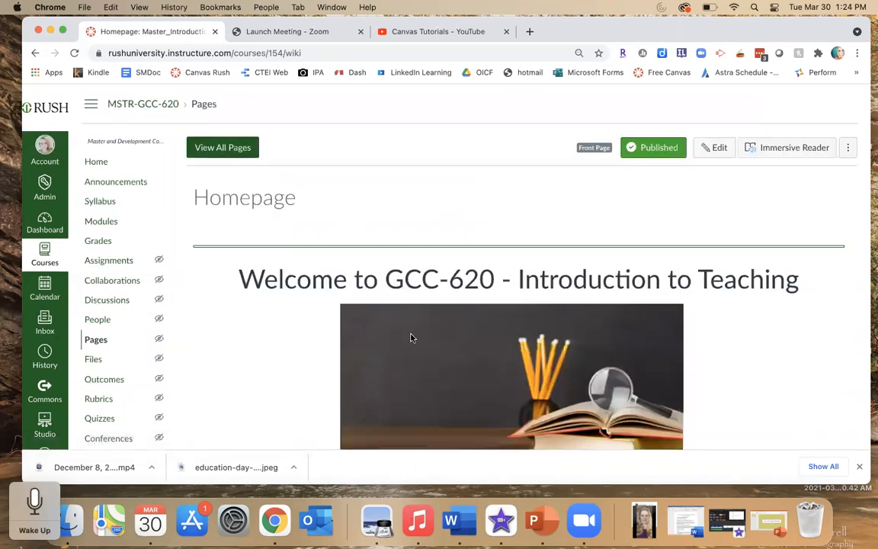
{"action": "left_click", "coordinate": [216, 148]}
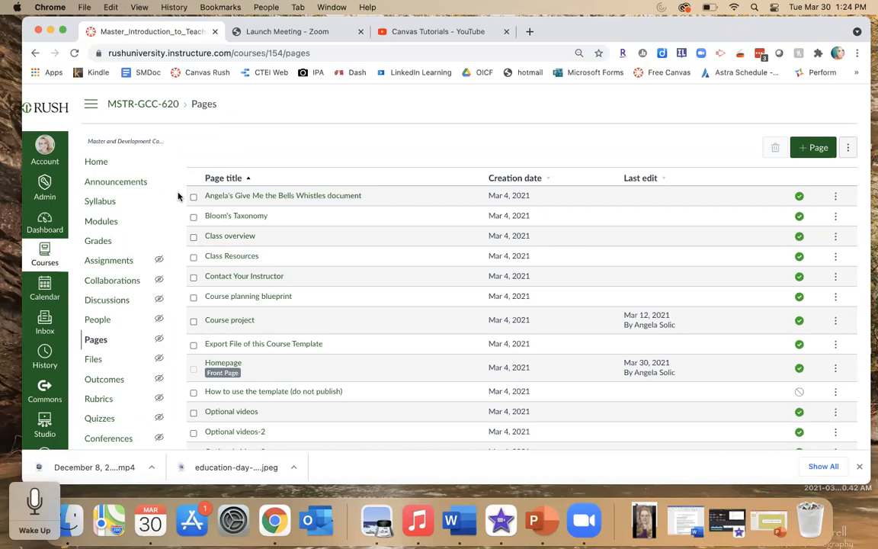
{"action": "scroll", "coordinate": [178, 197], "scroll_direction": "down", "scroll_amount": 5}
{"action": "scroll", "coordinate": [178, 191], "scroll_direction": "down", "scroll_amount": 4}
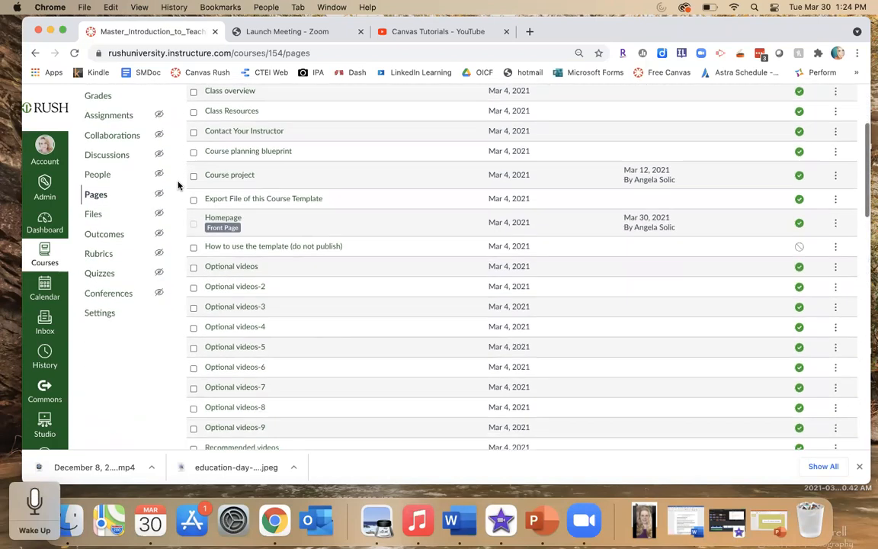
{"action": "scroll", "coordinate": [178, 186], "scroll_direction": "down", "scroll_amount": 2}
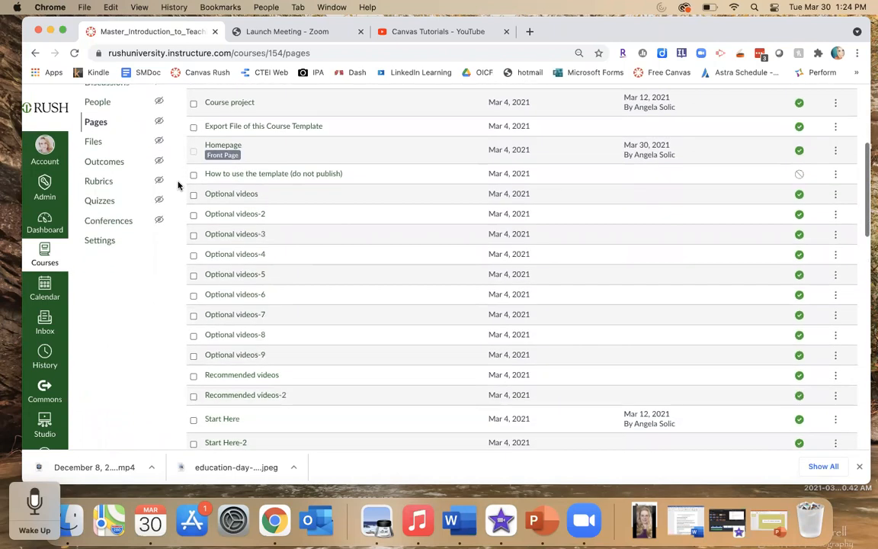
{"action": "scroll", "coordinate": [178, 186], "scroll_direction": "up", "scroll_amount": 3}
{"action": "scroll", "coordinate": [178, 185], "scroll_direction": "down", "scroll_amount": 1}
{"action": "scroll", "coordinate": [177, 185], "scroll_direction": "down", "scroll_amount": 14}
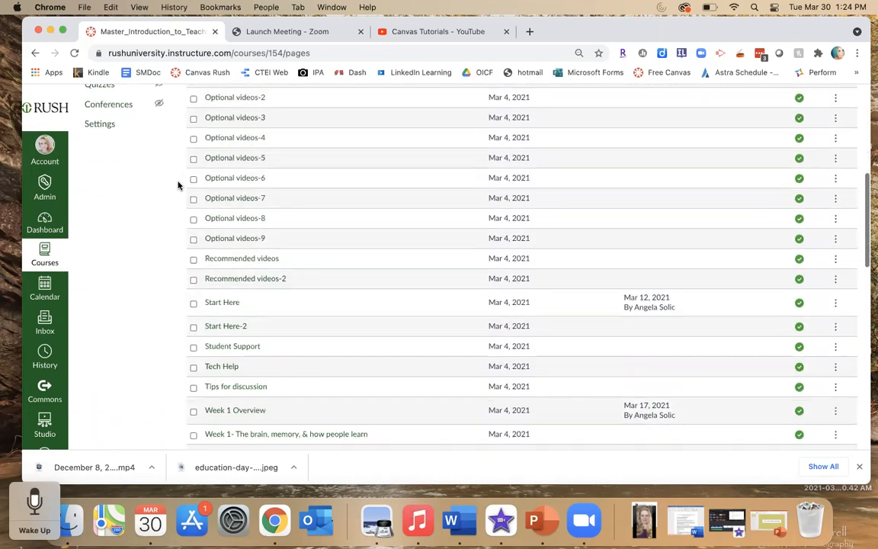
{"action": "scroll", "coordinate": [178, 186], "scroll_direction": "down", "scroll_amount": 9}
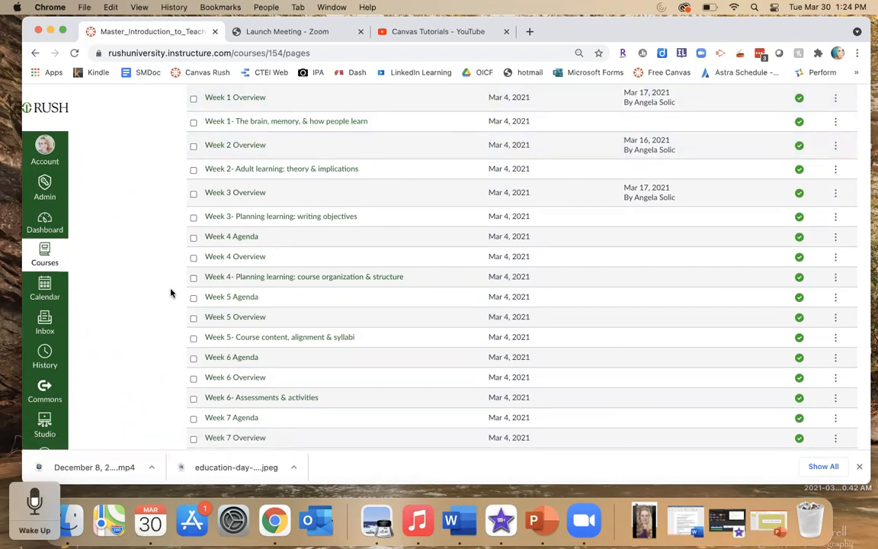
{"action": "scroll", "coordinate": [171, 293], "scroll_direction": "up", "scroll_amount": 4}
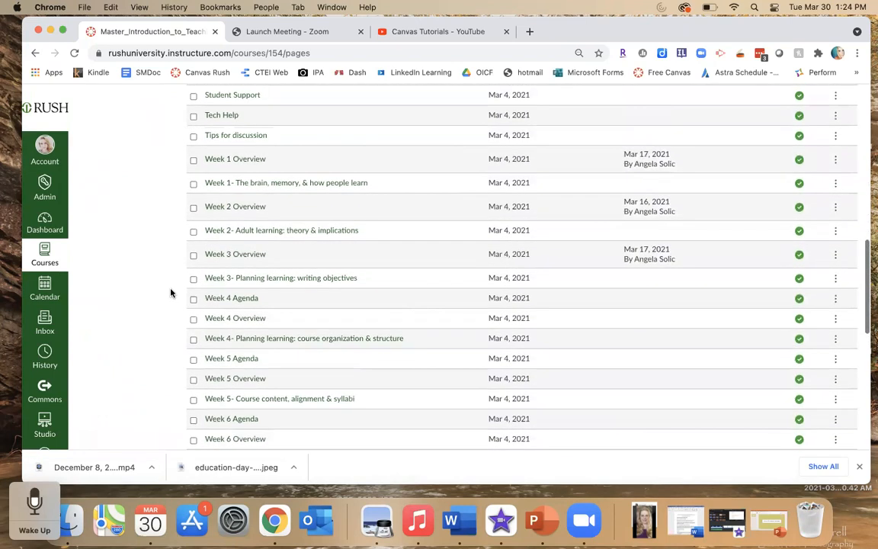
{"action": "scroll", "coordinate": [171, 293], "scroll_direction": "up", "scroll_amount": 9}
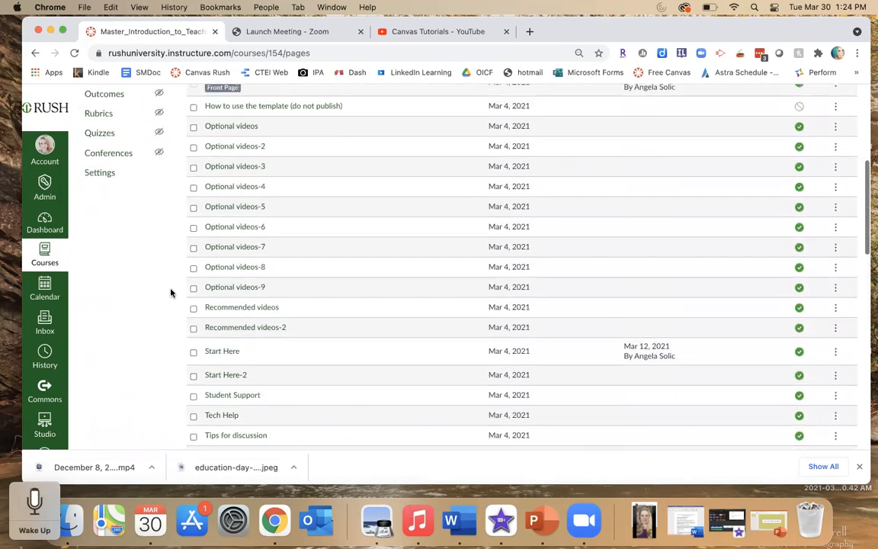
{"action": "scroll", "coordinate": [171, 292], "scroll_direction": "up", "scroll_amount": 6}
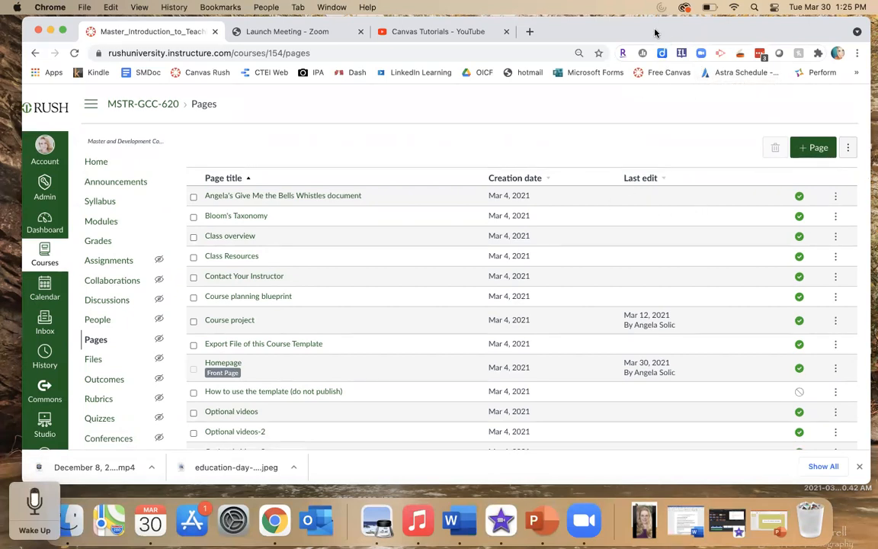
- Open the options menu of the first page in the list to view its available actions, then close it
{"action": "left_click", "coordinate": [848, 150]}
{"action": "left_click", "coordinate": [848, 152]}
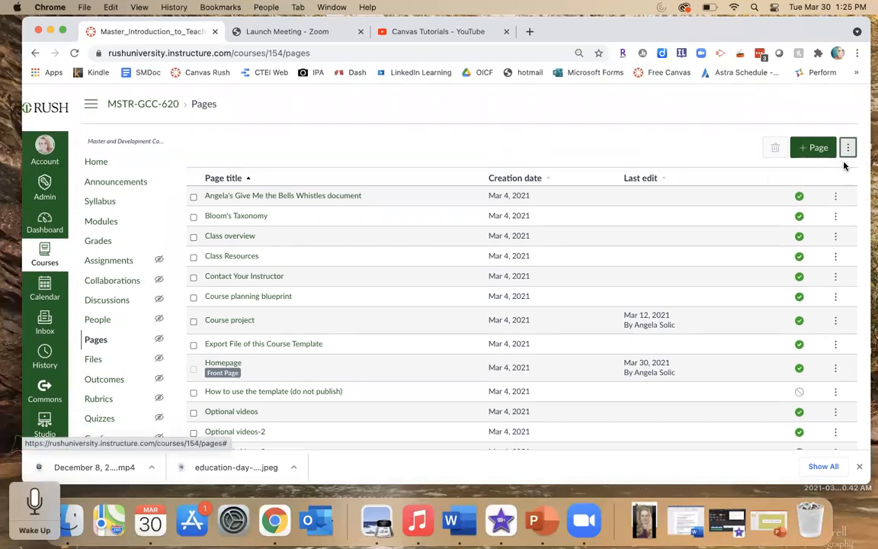
{"action": "left_click", "coordinate": [837, 196]}
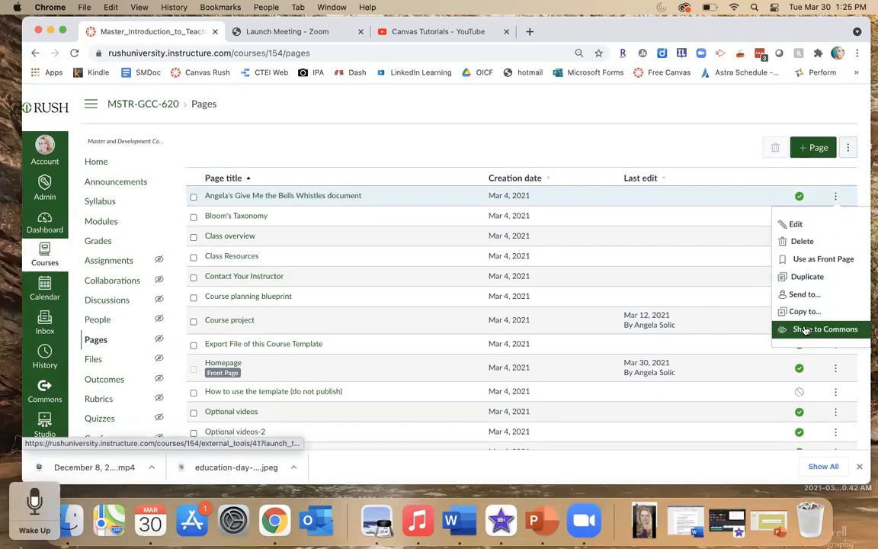
{"action": "left_click", "coordinate": [728, 148]}
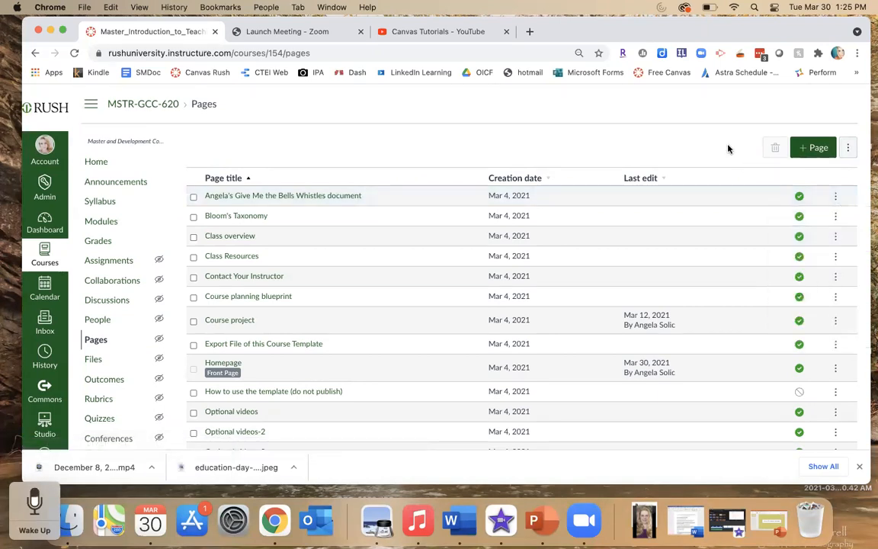
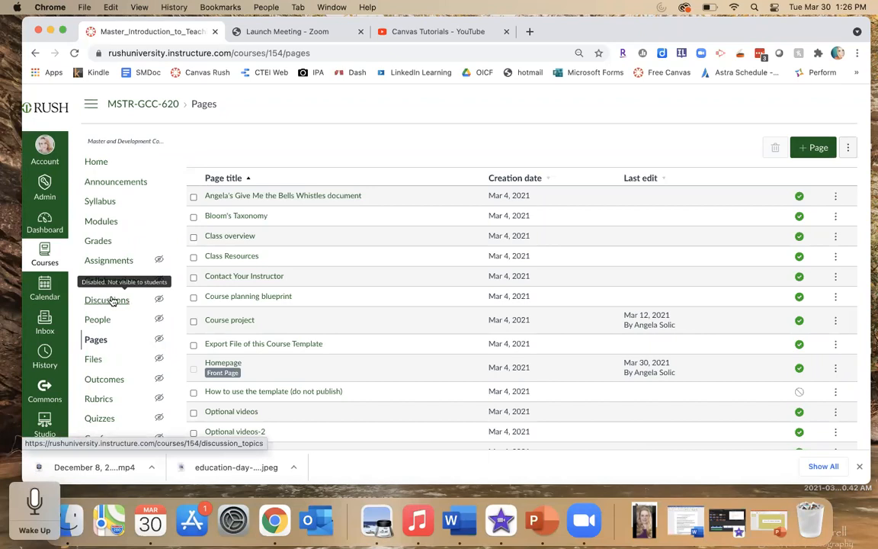
- Open the course Discussions list and scroll through the pinned and weekly discussion topics
{"action": "left_click", "coordinate": [158, 302]}
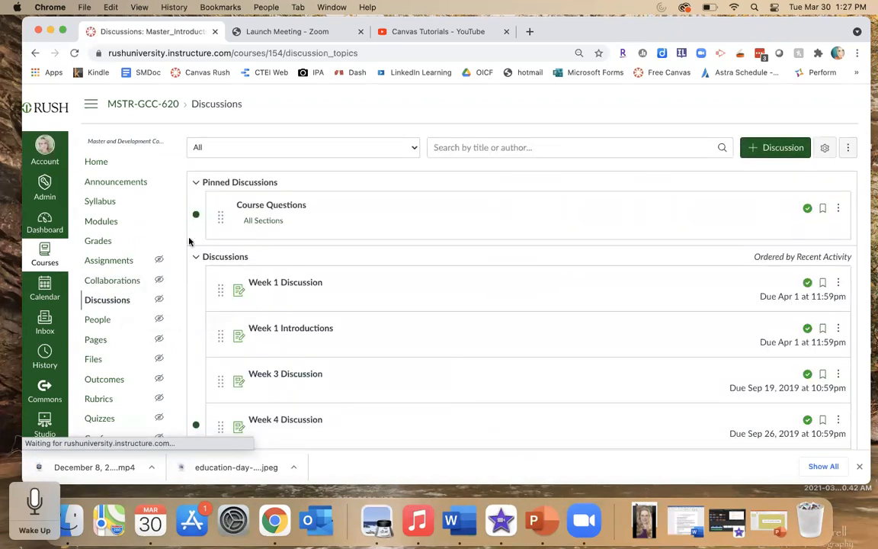
{"action": "scroll", "coordinate": [176, 314], "scroll_direction": "down", "scroll_amount": 3}
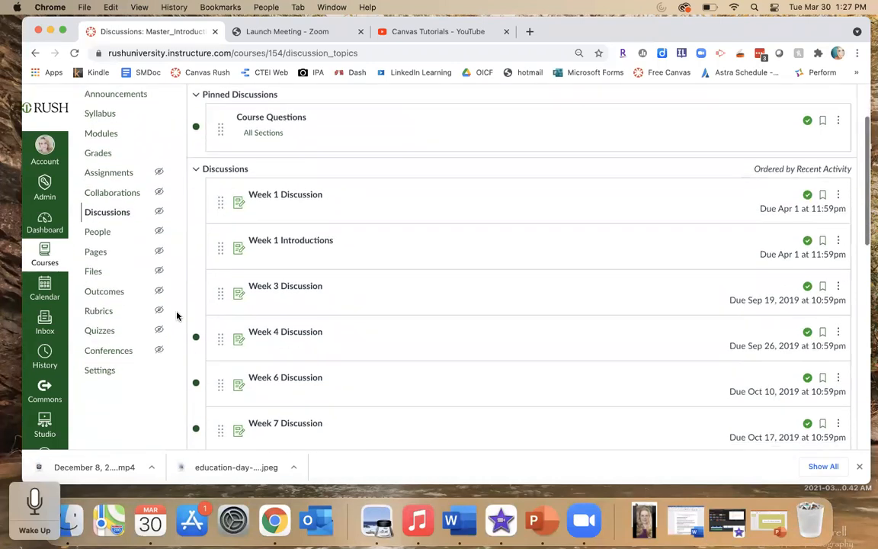
{"action": "scroll", "coordinate": [176, 168], "scroll_direction": "up", "scroll_amount": 3}
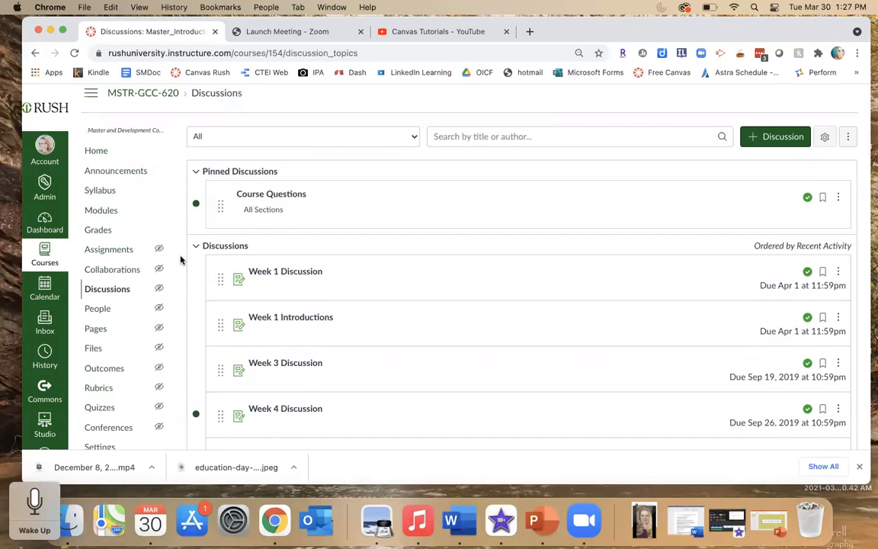
{"action": "scroll", "coordinate": [181, 260], "scroll_direction": "down", "scroll_amount": 1}
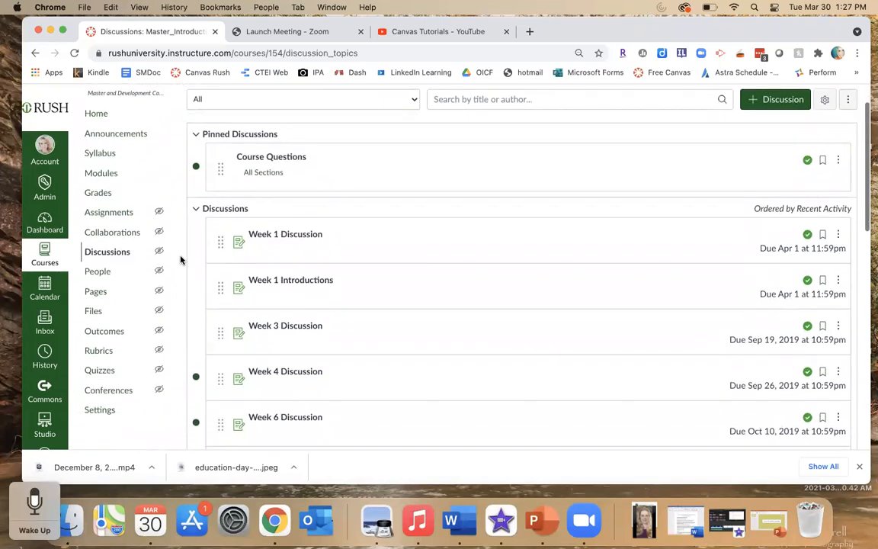
{"action": "scroll", "coordinate": [181, 260], "scroll_direction": "down", "scroll_amount": 3}
{"action": "scroll", "coordinate": [180, 260], "scroll_direction": "down", "scroll_amount": 3}
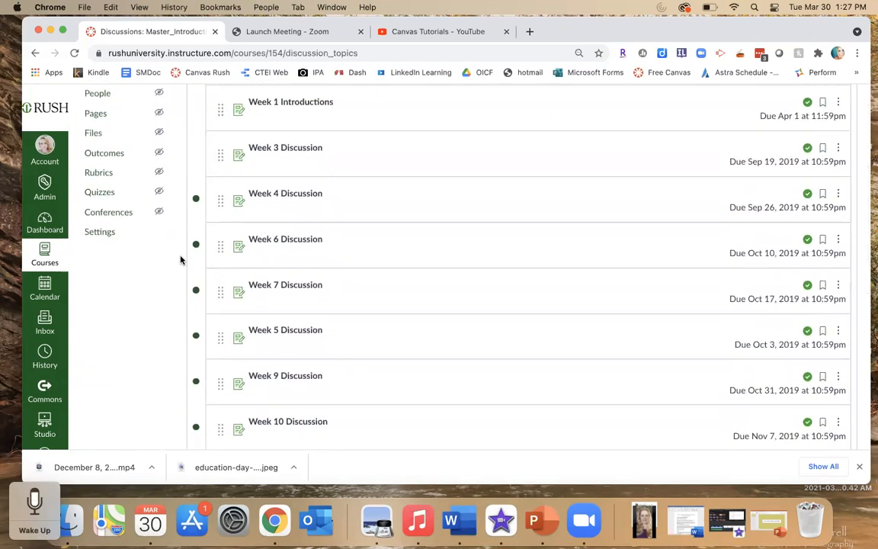
{"action": "scroll", "coordinate": [180, 260], "scroll_direction": "up", "scroll_amount": 5}
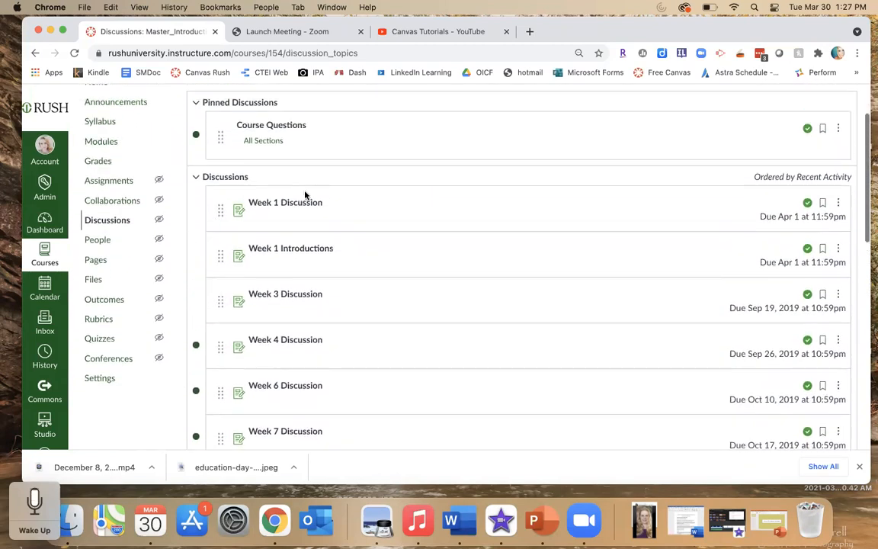
- Open the Week 1 Discussion for editing and expand its text editor to fullscreen
{"action": "left_click", "coordinate": [284, 203]}
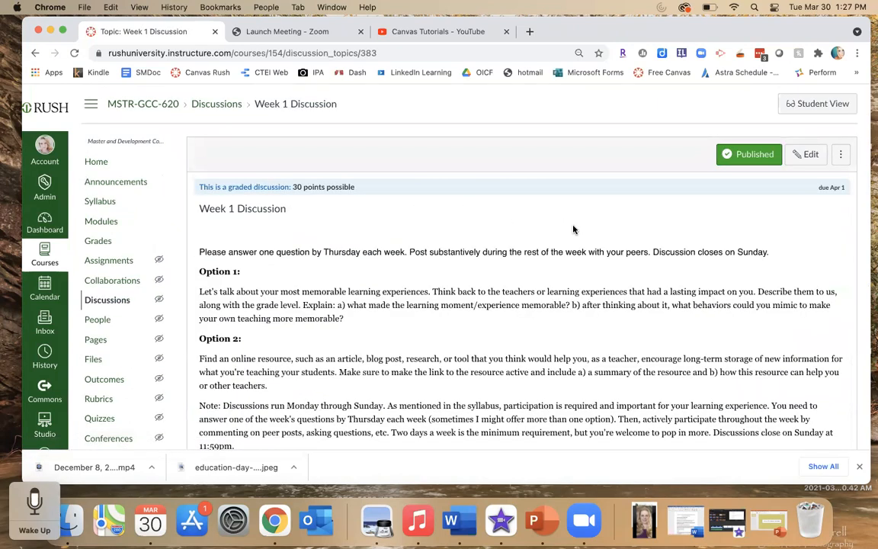
{"action": "scroll", "coordinate": [573, 229], "scroll_direction": "down", "scroll_amount": 2}
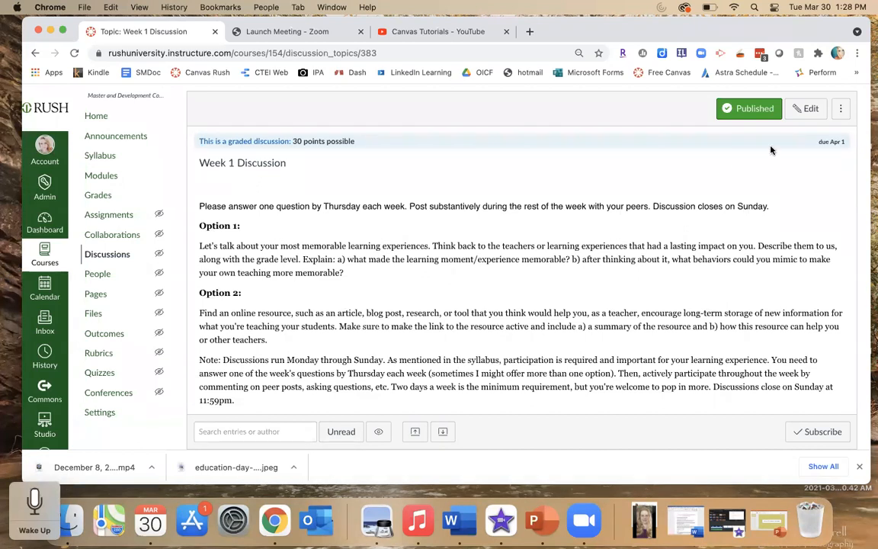
{"action": "left_click", "coordinate": [804, 109]}
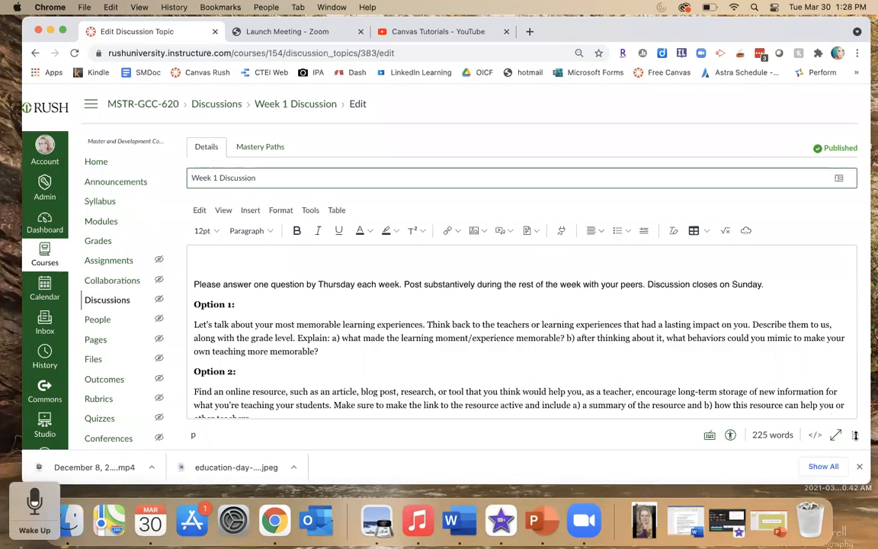
{"action": "mouse_move", "coordinate": [852, 435]}
{"action": "left_mouse_down"}
{"action": "mouse_move", "coordinate": [856, 477]}
{"action": "mouse_move", "coordinate": [853, 443]}
{"action": "left_mouse_up"}
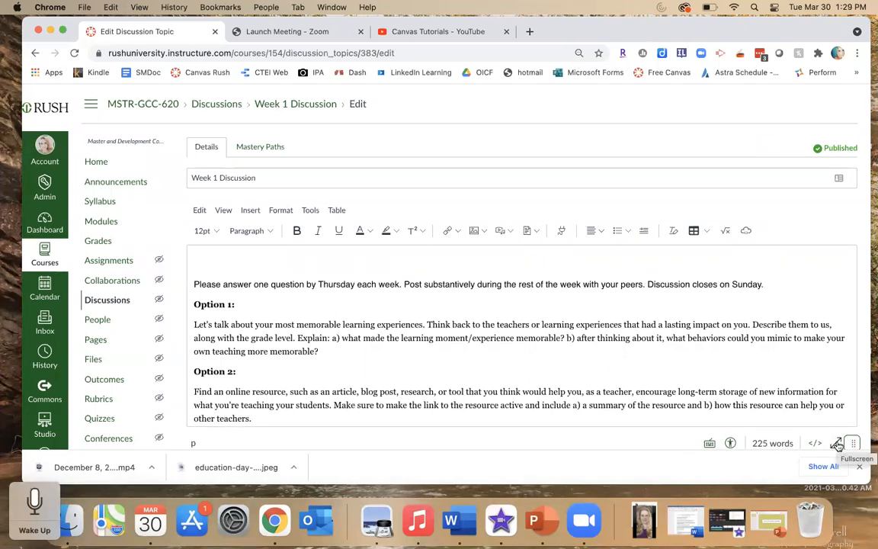
{"action": "left_click", "coordinate": [837, 444]}
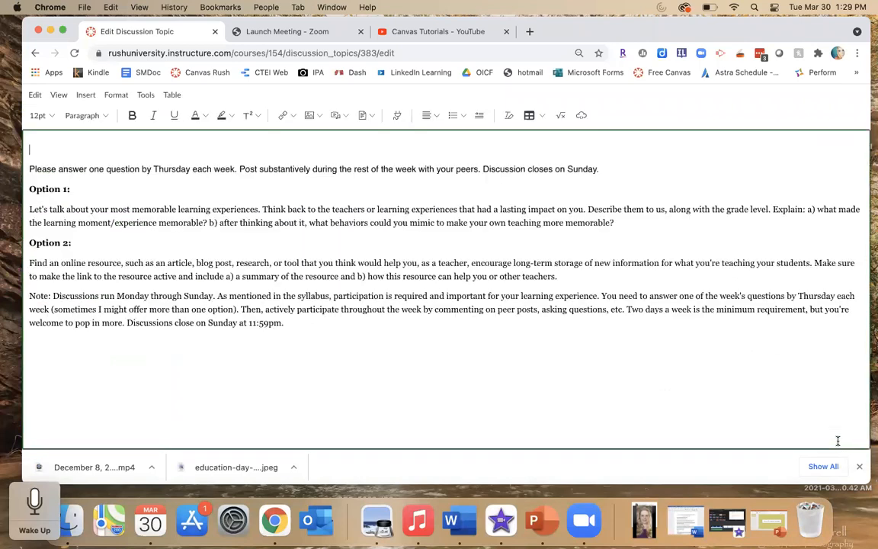
- Browse the editor's View, Insert and Format menus, including the Blocks heading options
{"action": "left_click", "coordinate": [55, 96]}
{"action": "mouse_move", "coordinate": [84, 98]}
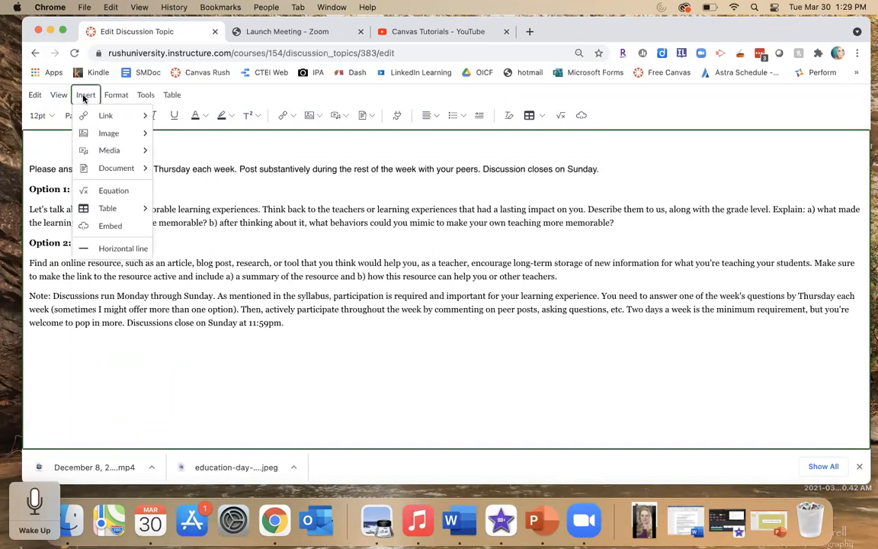
{"action": "left_click", "coordinate": [83, 98]}
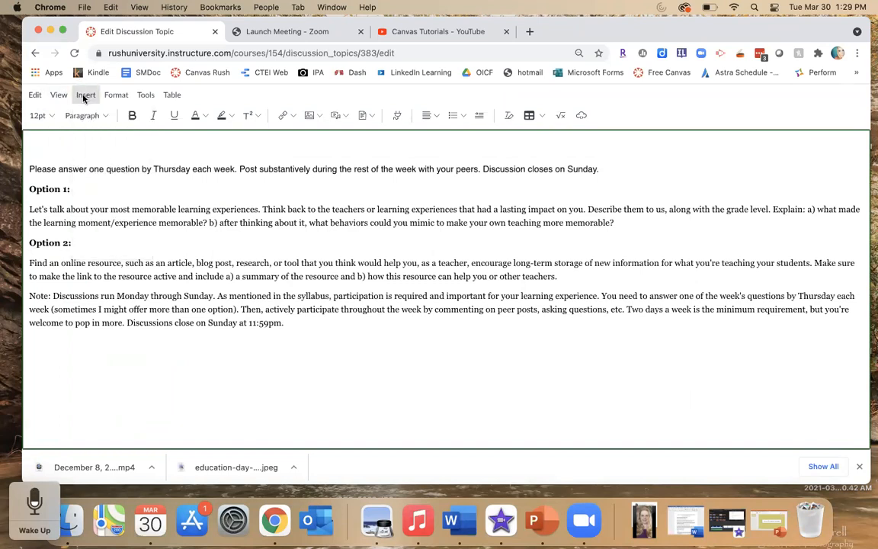
{"action": "left_click", "coordinate": [84, 98]}
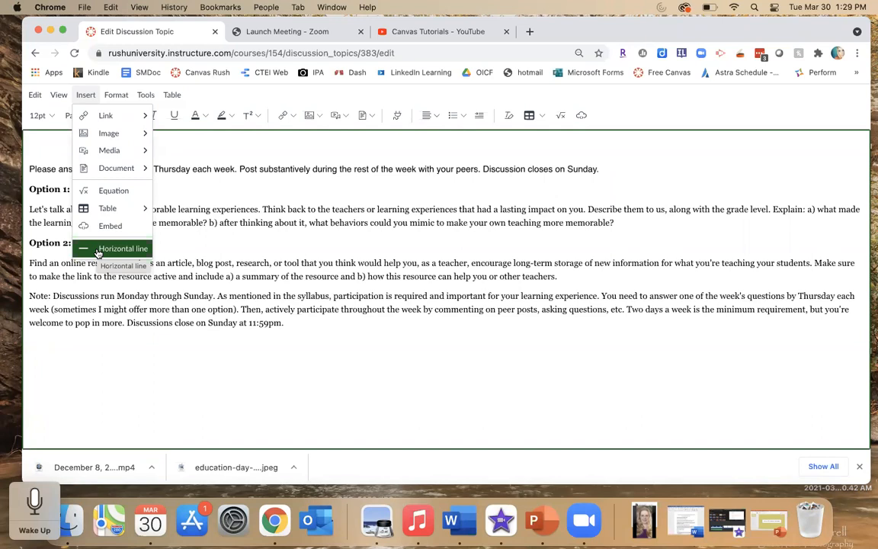
{"action": "left_click", "coordinate": [114, 94]}
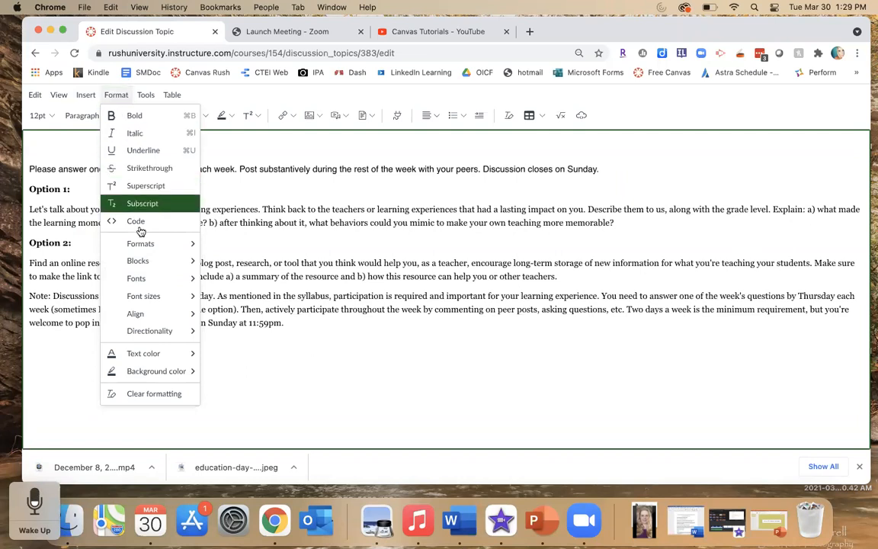
{"action": "mouse_move", "coordinate": [141, 243]}
{"action": "mouse_move", "coordinate": [144, 262]}
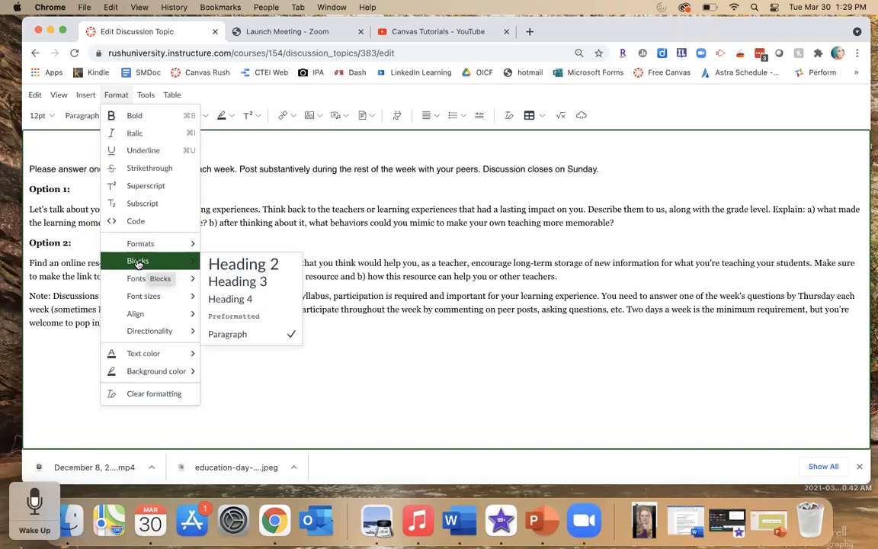
{"action": "left_click", "coordinate": [37, 136]}
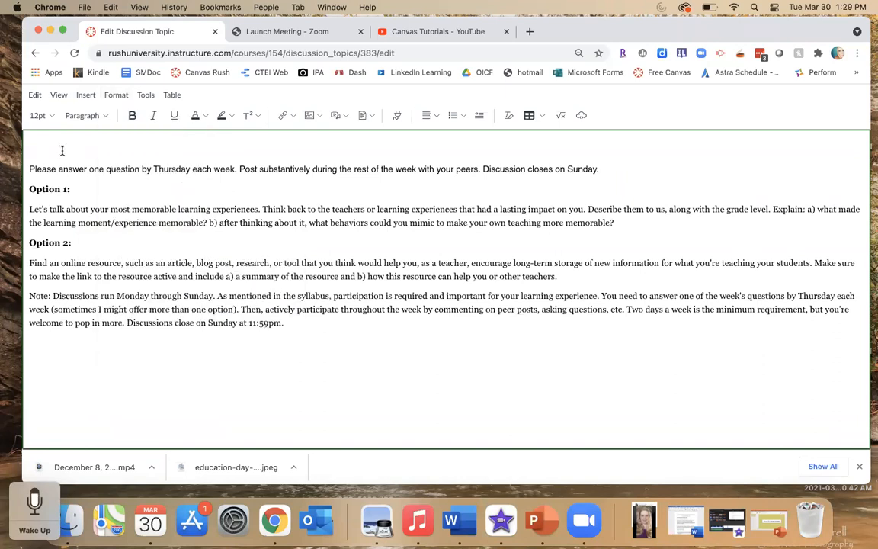
- Format the empty first line of the discussion text as Heading 2 and leave fullscreen editing
{"action": "left_click", "coordinate": [103, 116]}
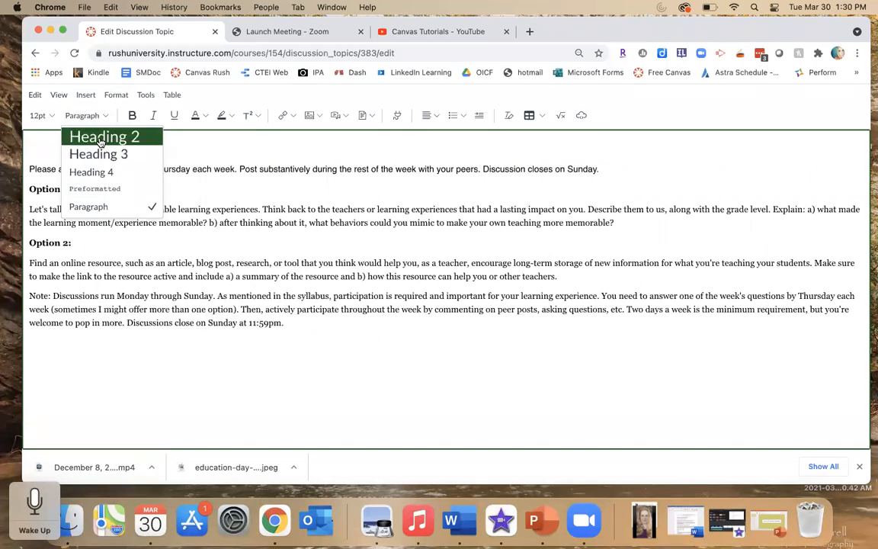
{"action": "left_click", "coordinate": [101, 140]}
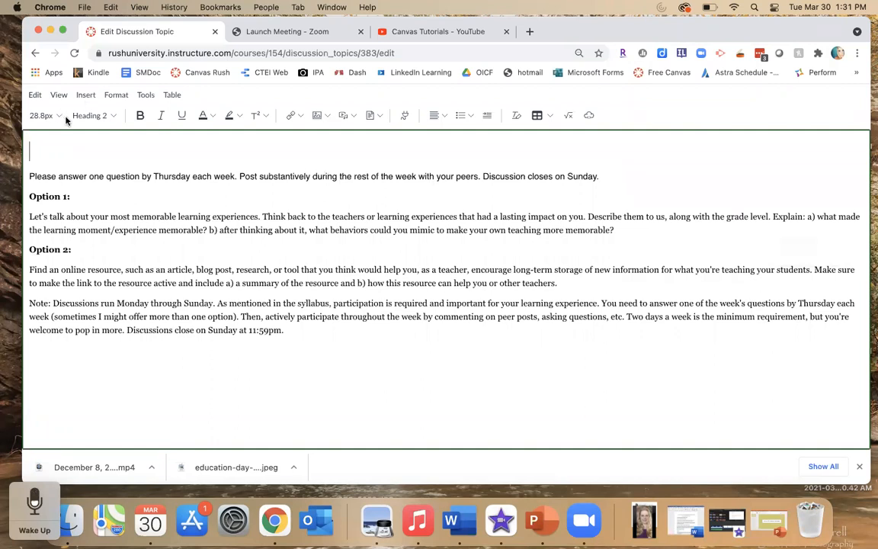
{"action": "left_click", "coordinate": [58, 95]}
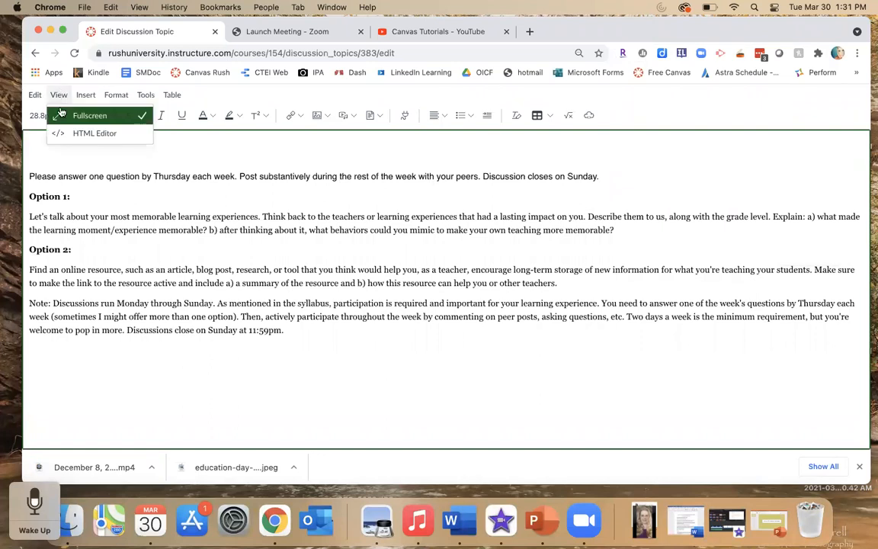
{"action": "left_click", "coordinate": [63, 120]}
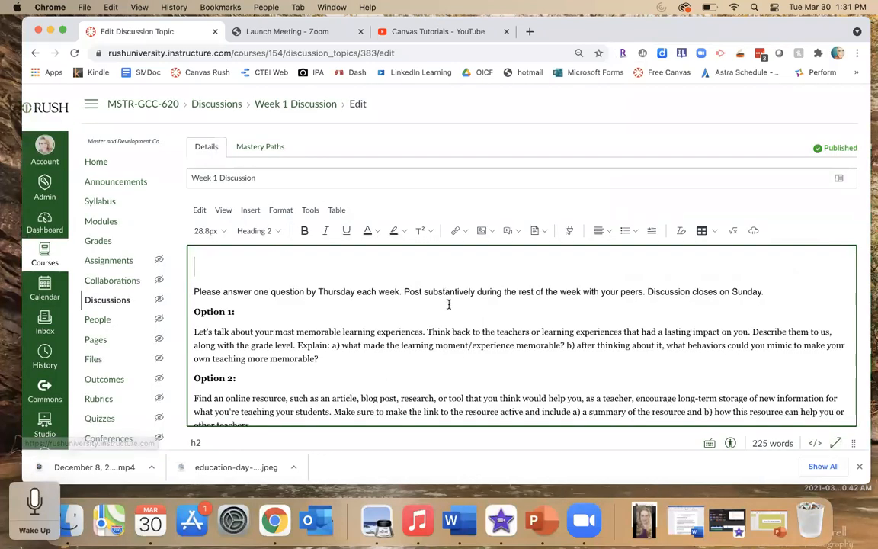
- Open the Upload/Record Media dialog on its Record tab and allow microphone and camera access
{"action": "scroll", "coordinate": [467, 352], "scroll_direction": "down", "scroll_amount": 2}
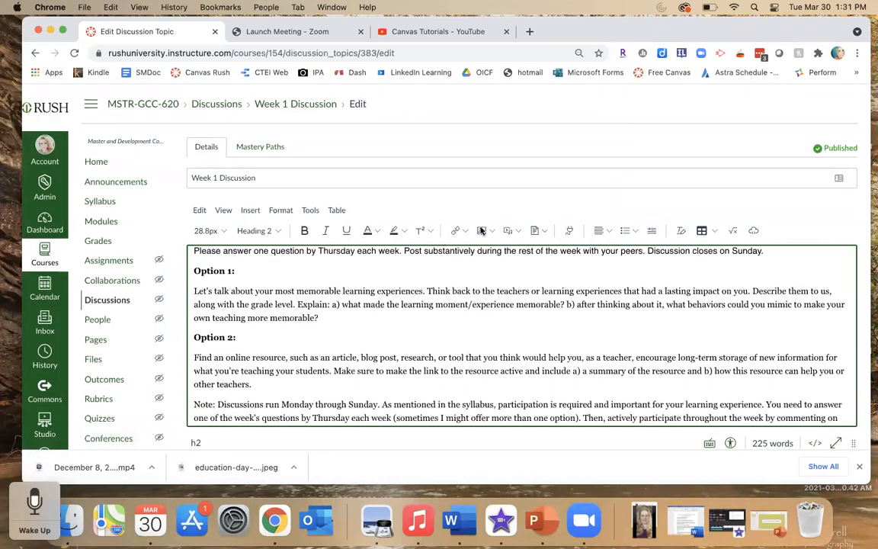
{"action": "scroll", "coordinate": [476, 263], "scroll_direction": "up", "scroll_amount": 2}
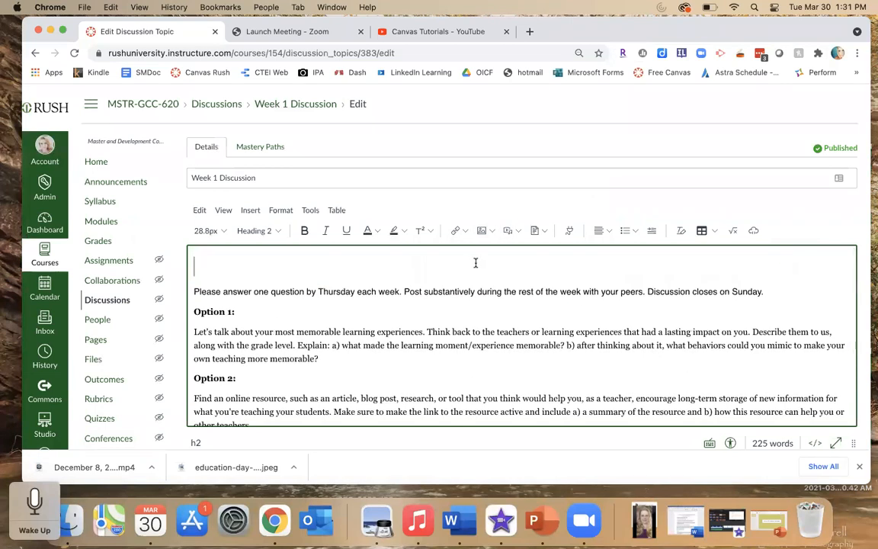
{"action": "left_click", "coordinate": [516, 231]}
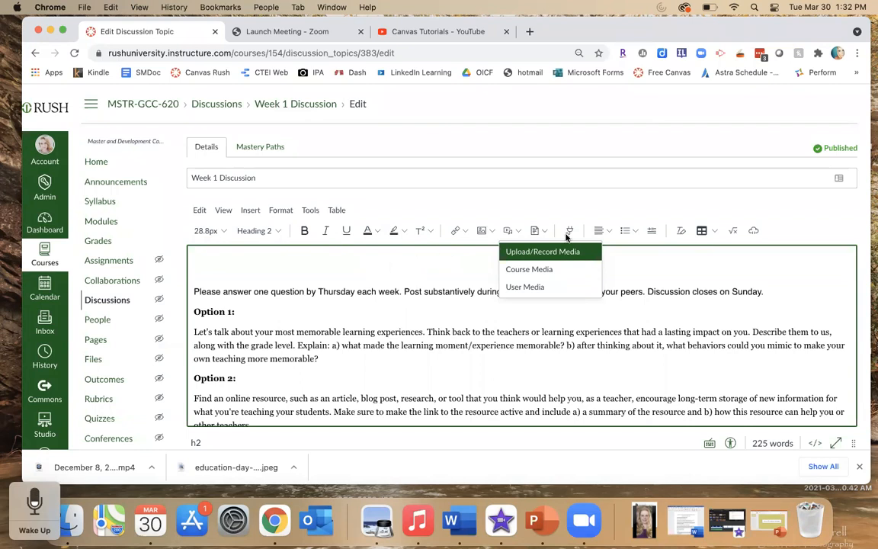
{"action": "left_click", "coordinate": [530, 258]}
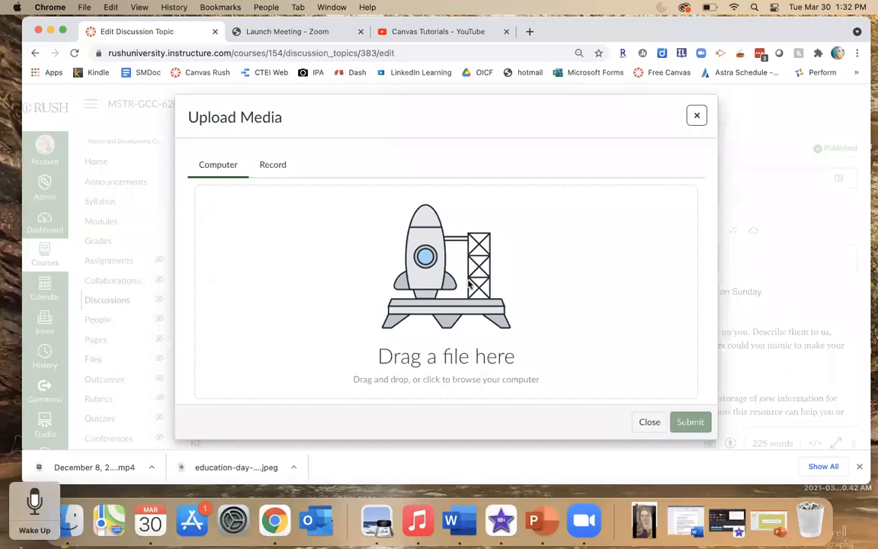
{"action": "left_click", "coordinate": [272, 165]}
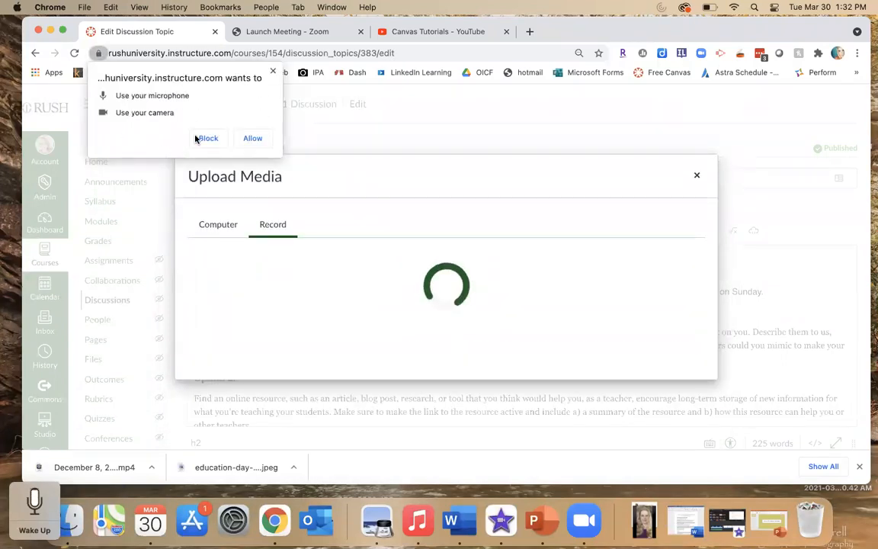
{"action": "left_click", "coordinate": [250, 139]}
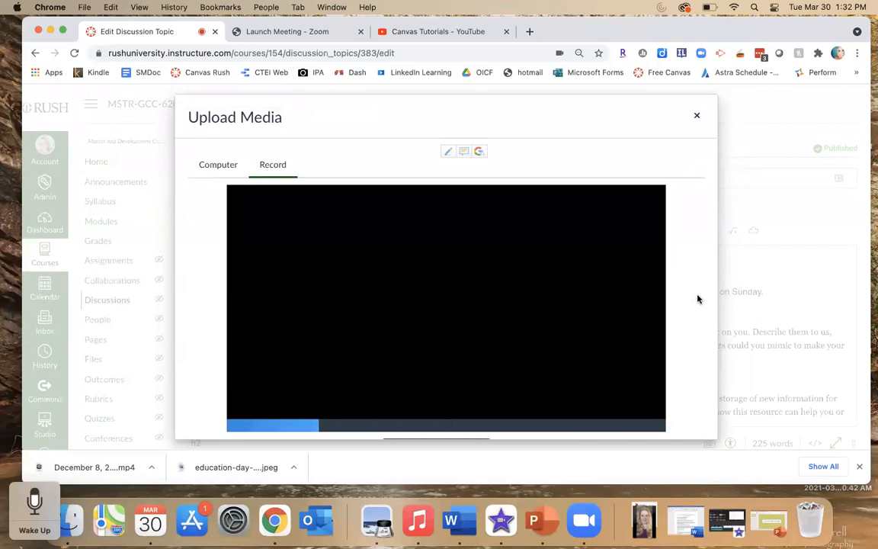
- Turn off the webcam, record a short audio clip, and save it into the discussion text
{"action": "scroll", "coordinate": [698, 299], "scroll_direction": "down", "scroll_amount": 2}
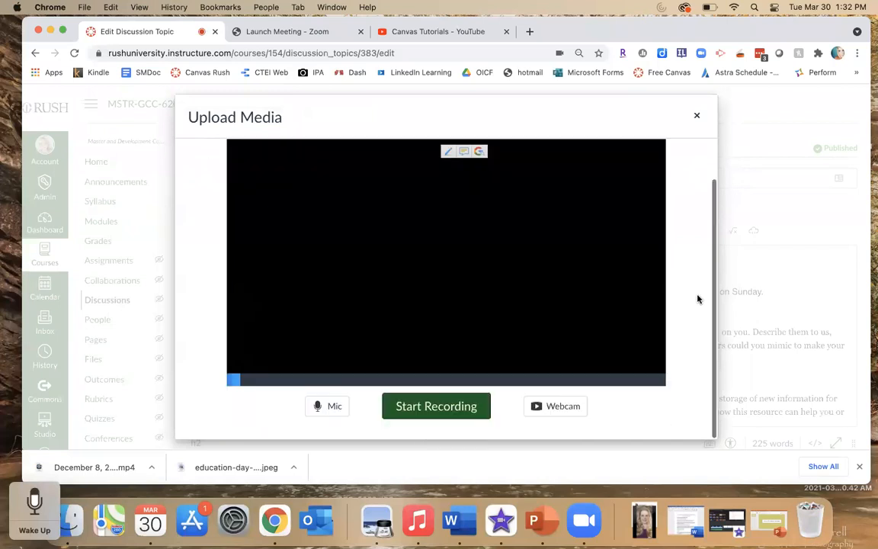
{"action": "left_click", "coordinate": [554, 407]}
{"action": "left_click", "coordinate": [538, 378]}
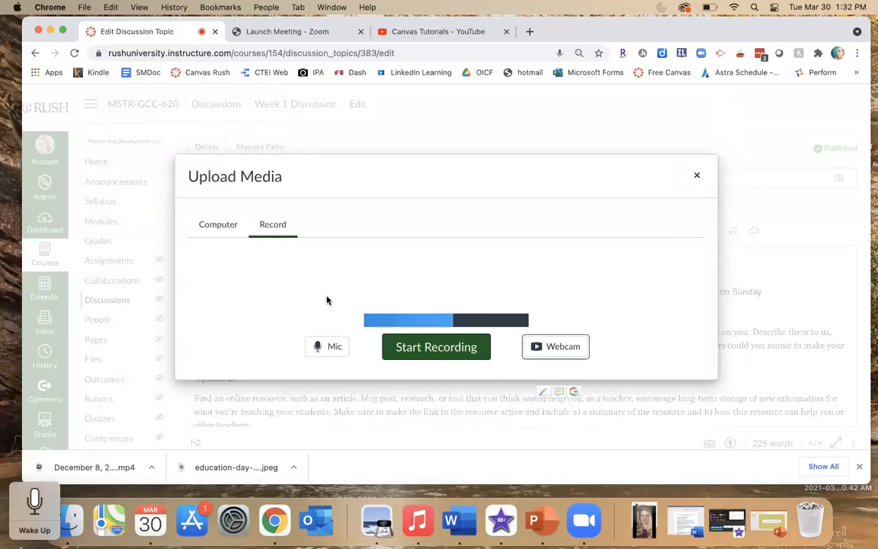
{"action": "left_click", "coordinate": [432, 354]}
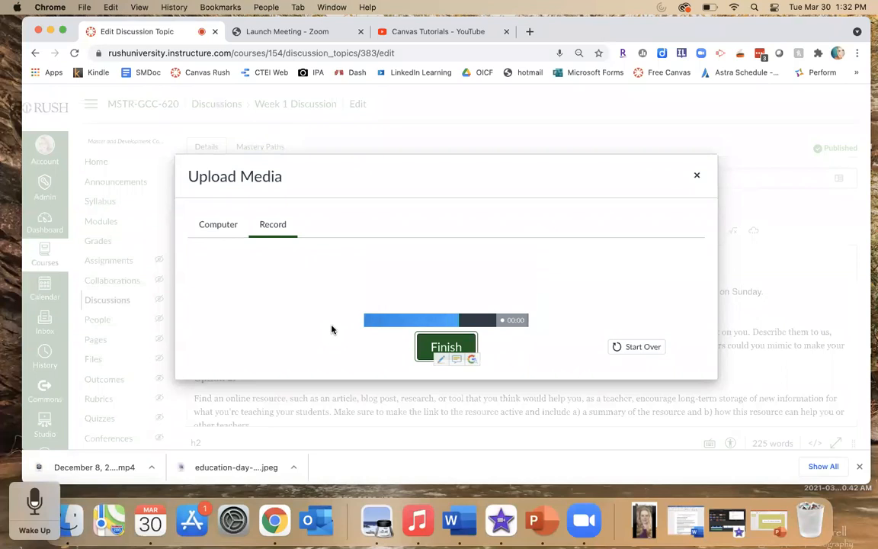
{"action": "left_click", "coordinate": [446, 347]}
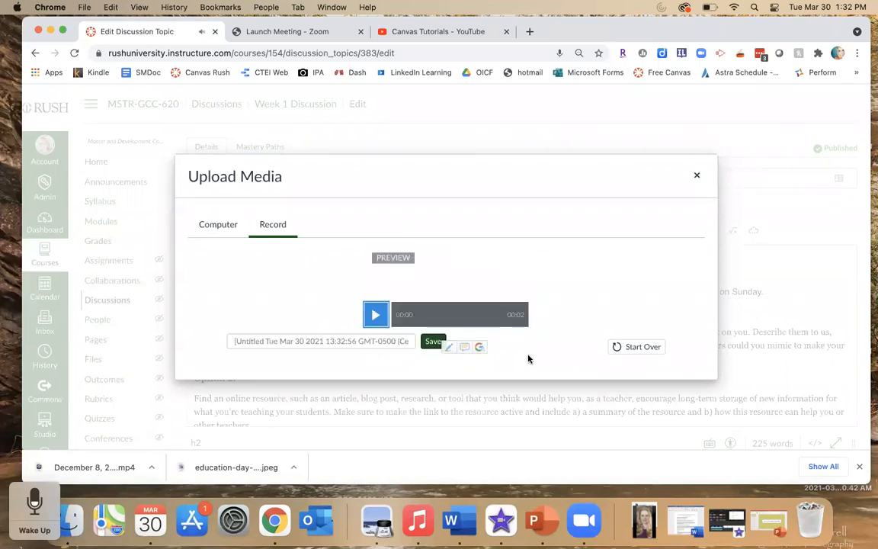
{"action": "left_click", "coordinate": [432, 342]}
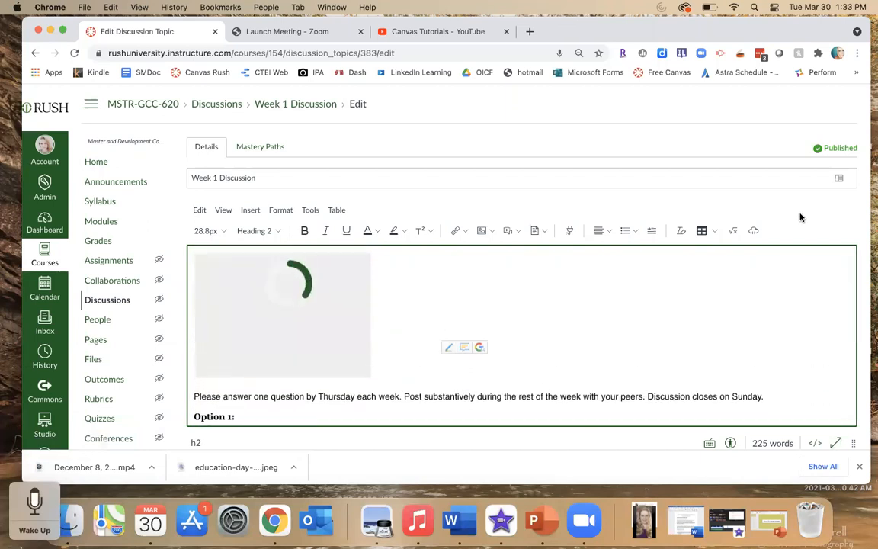
- Delete the inserted media clip from the top of the discussion text and scroll down through it
{"action": "scroll", "coordinate": [793, 215], "scroll_direction": "down", "scroll_amount": 2}
{"action": "scroll", "coordinate": [800, 215], "scroll_direction": "down", "scroll_amount": 2}
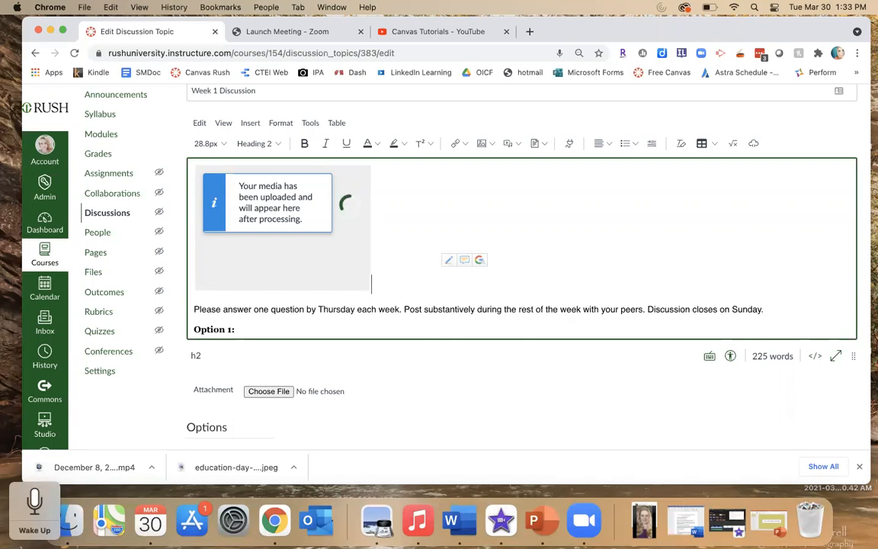
{"action": "key", "text": "BackSpace"}
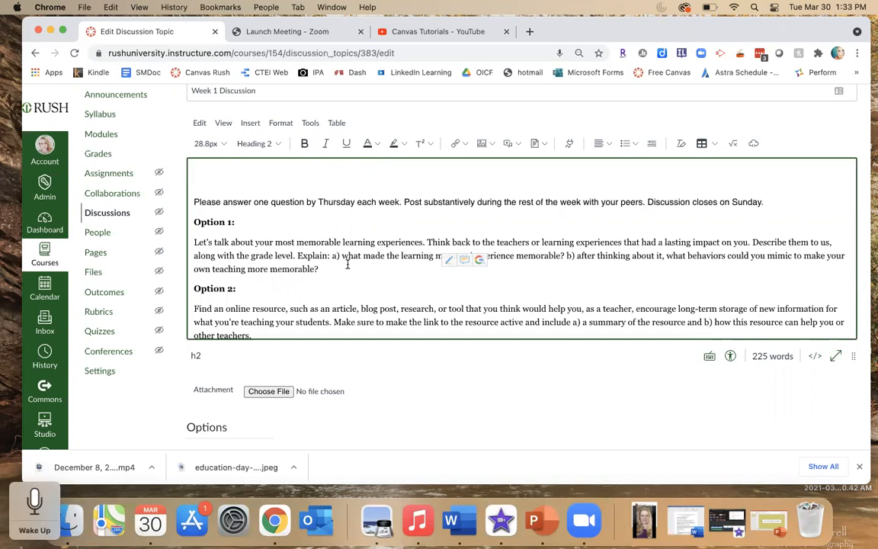
{"action": "scroll", "coordinate": [347, 264], "scroll_direction": "down", "scroll_amount": 1}
{"action": "scroll", "coordinate": [348, 265], "scroll_direction": "down", "scroll_amount": 2}
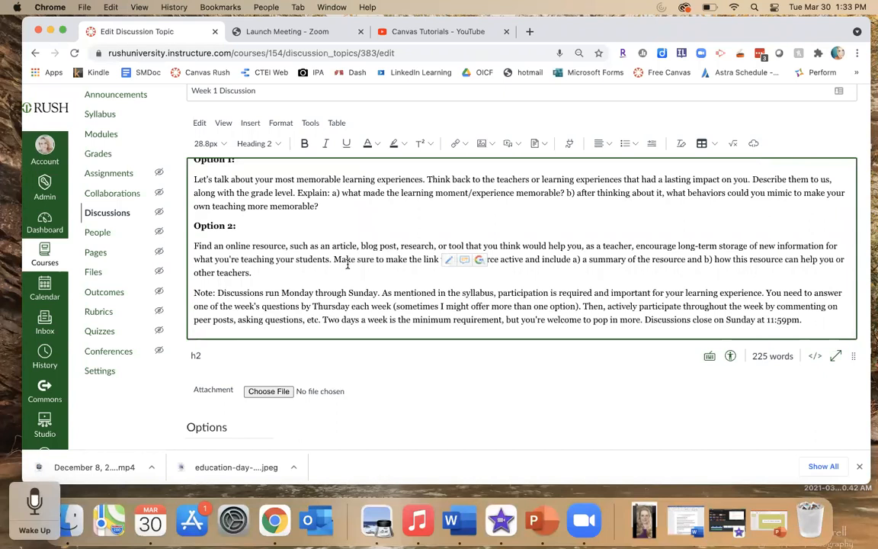
- Scroll to the discussion options and enable Allow liking
{"action": "scroll", "coordinate": [348, 265], "scroll_direction": "down", "scroll_amount": 2}
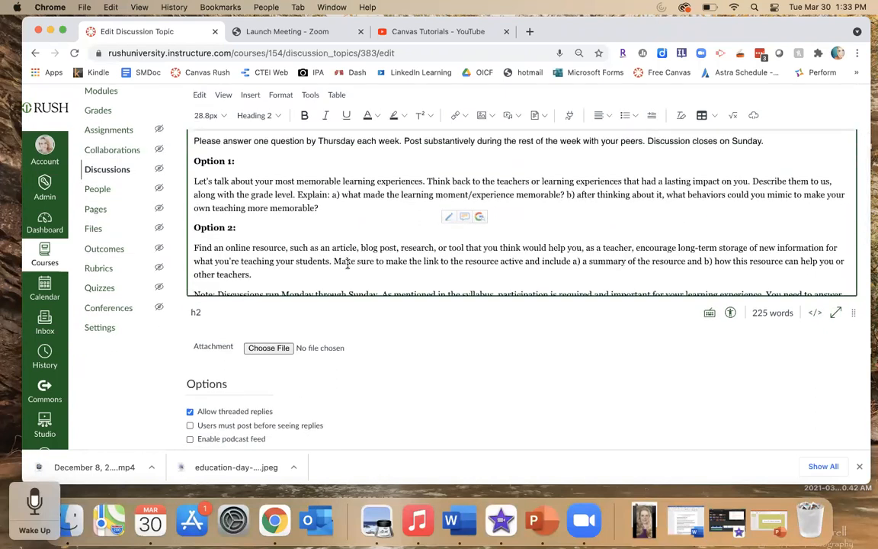
{"action": "scroll", "coordinate": [348, 265], "scroll_direction": "down", "scroll_amount": 1}
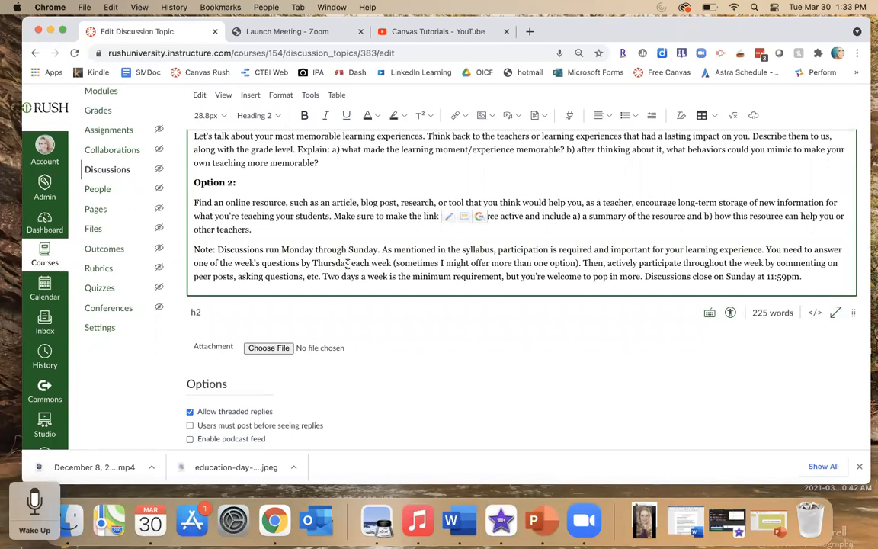
{"action": "scroll", "coordinate": [564, 403], "scroll_direction": "down", "scroll_amount": 4}
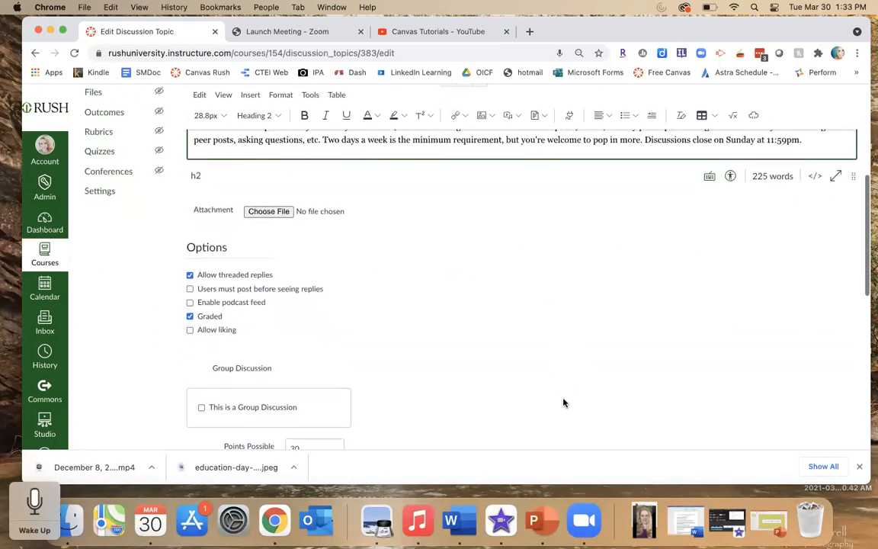
{"action": "scroll", "coordinate": [564, 402], "scroll_direction": "down", "scroll_amount": 1}
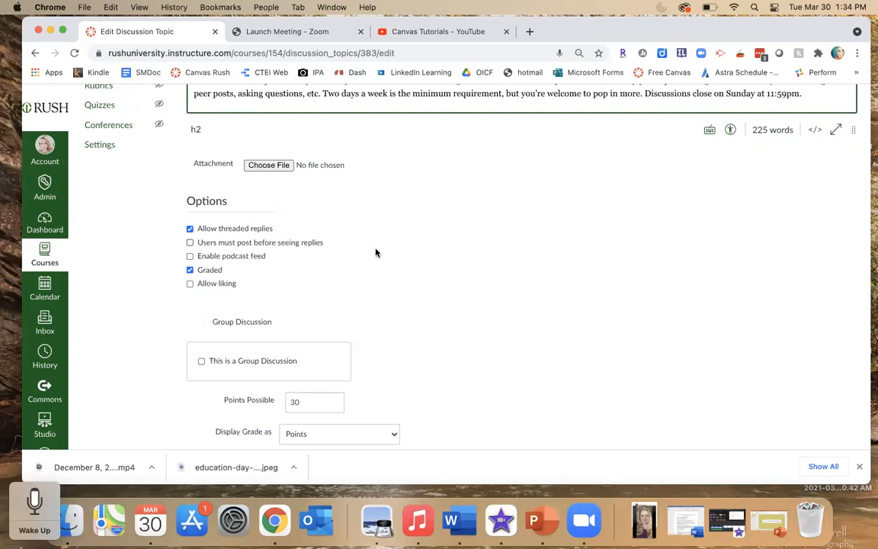
{"action": "left_click", "coordinate": [434, 299]}
{"action": "scroll", "coordinate": [435, 299], "scroll_direction": "down", "scroll_amount": 2}
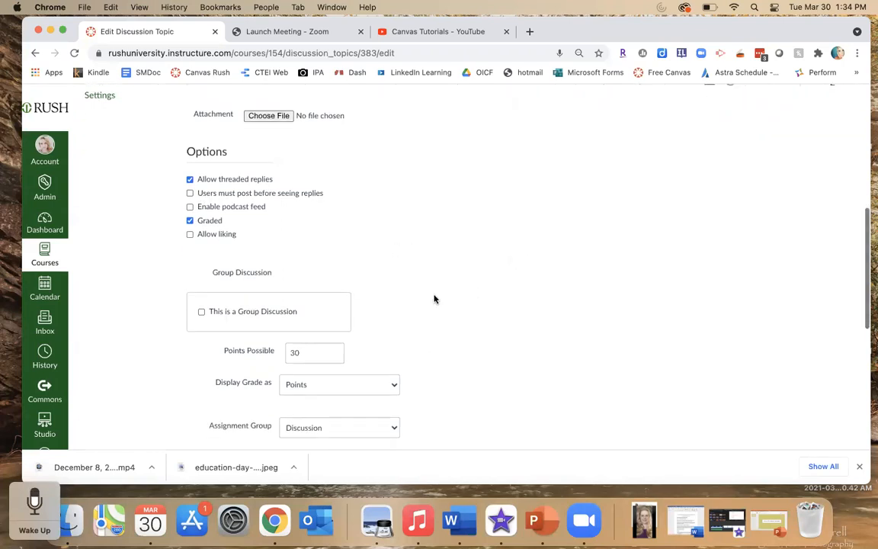
{"action": "left_click", "coordinate": [190, 234]}
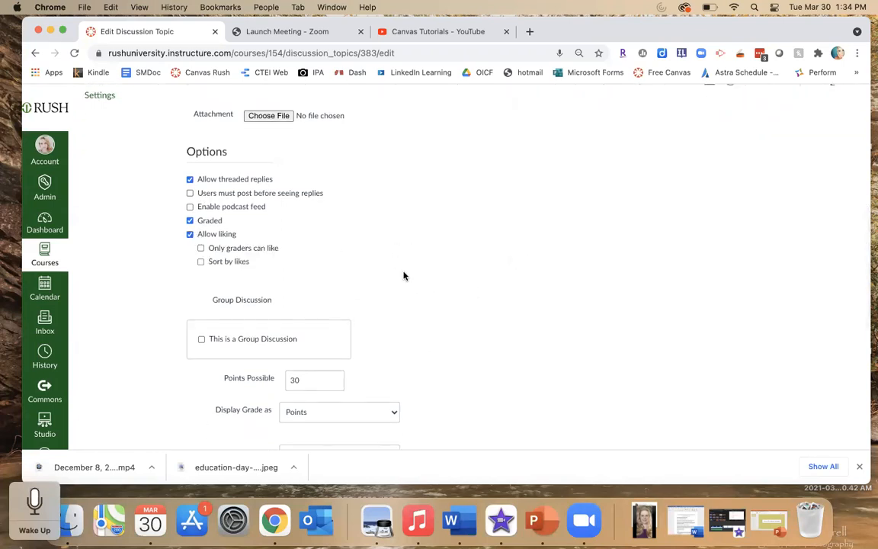
- Review the grading and assignment settings and save the discussion edits
{"action": "scroll", "coordinate": [404, 276], "scroll_direction": "down", "scroll_amount": 2}
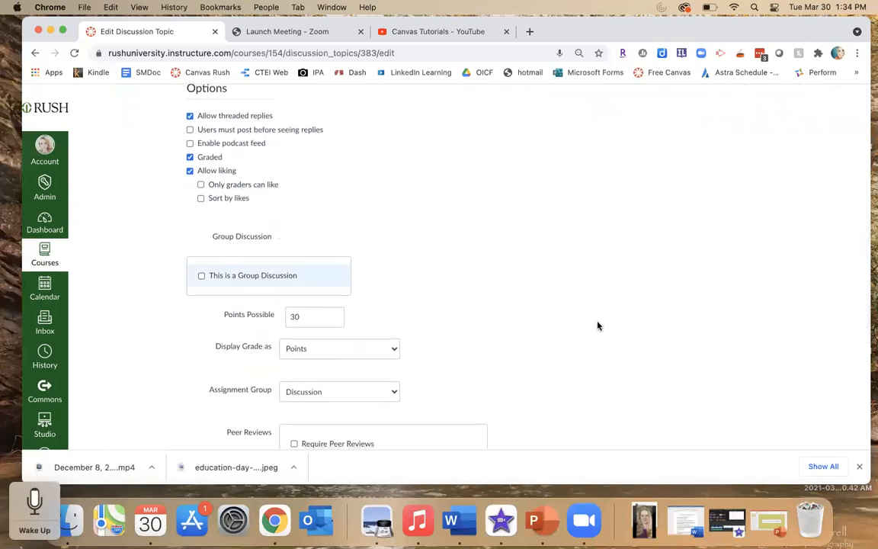
{"action": "scroll", "coordinate": [598, 326], "scroll_direction": "down", "scroll_amount": 2}
{"action": "scroll", "coordinate": [598, 326], "scroll_direction": "down", "scroll_amount": 1}
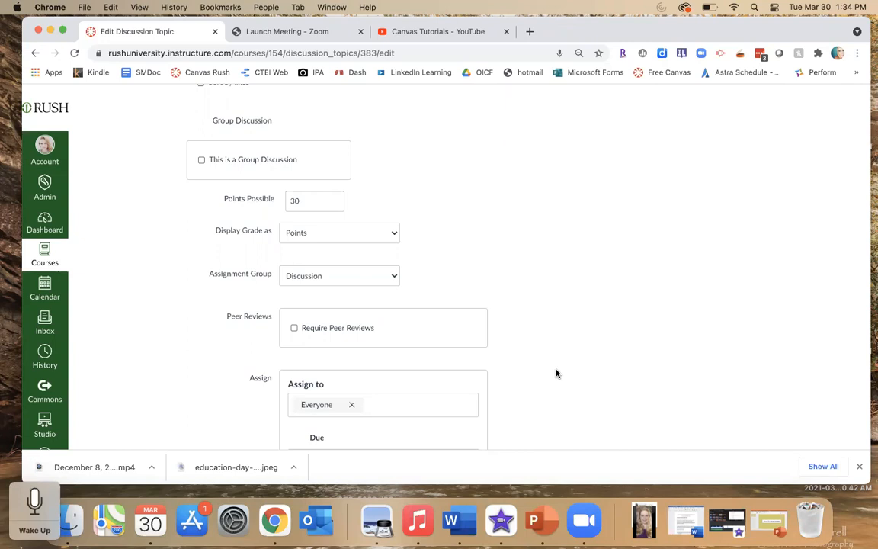
{"action": "scroll", "coordinate": [556, 373], "scroll_direction": "down", "scroll_amount": 5}
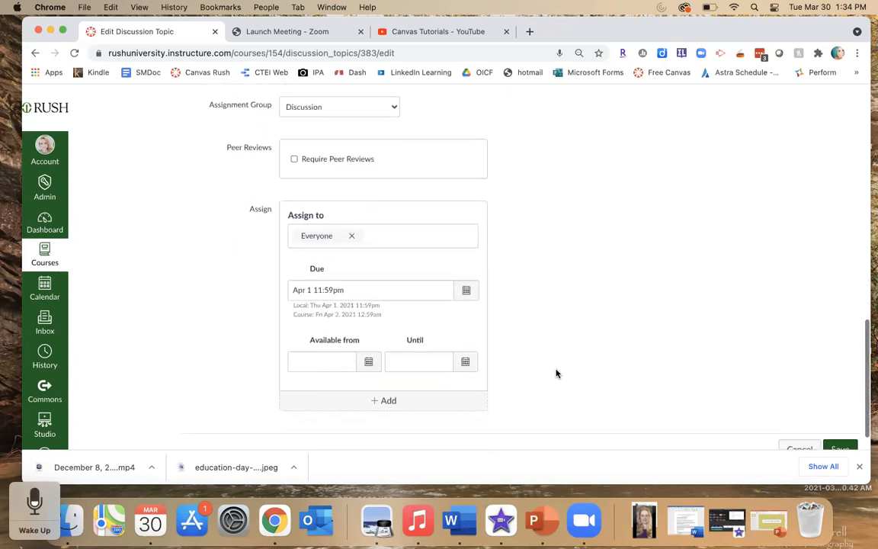
{"action": "scroll", "coordinate": [556, 372], "scroll_direction": "down", "scroll_amount": 1}
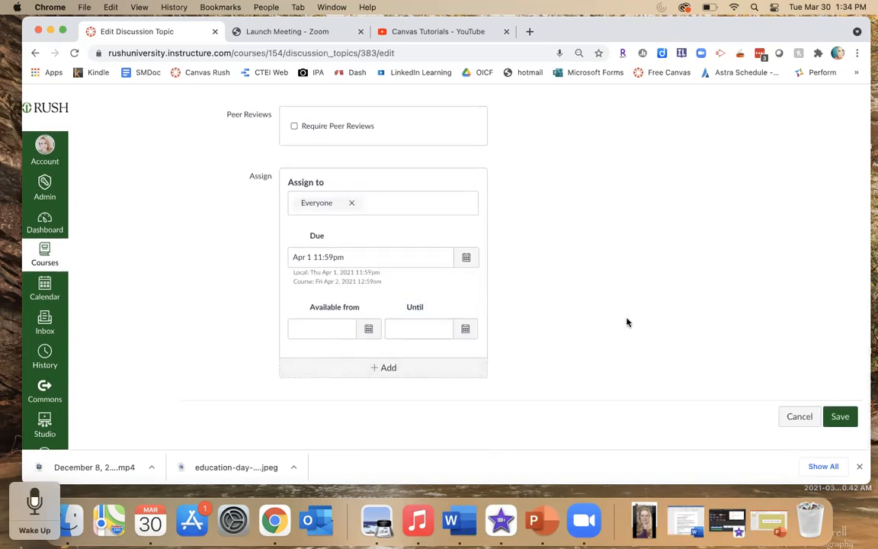
{"action": "scroll", "coordinate": [627, 322], "scroll_direction": "up", "scroll_amount": 2}
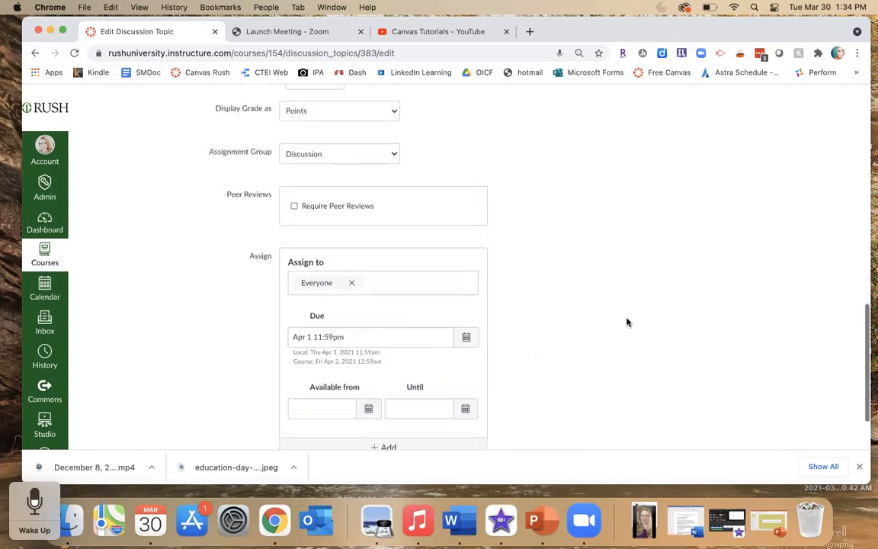
{"action": "scroll", "coordinate": [627, 322], "scroll_direction": "down", "scroll_amount": 2}
{"action": "scroll", "coordinate": [627, 322], "scroll_direction": "up", "scroll_amount": 5}
{"action": "scroll", "coordinate": [627, 323], "scroll_direction": "down", "scroll_amount": 2}
{"action": "scroll", "coordinate": [626, 322], "scroll_direction": "down", "scroll_amount": 2}
{"action": "left_click", "coordinate": [838, 416]}
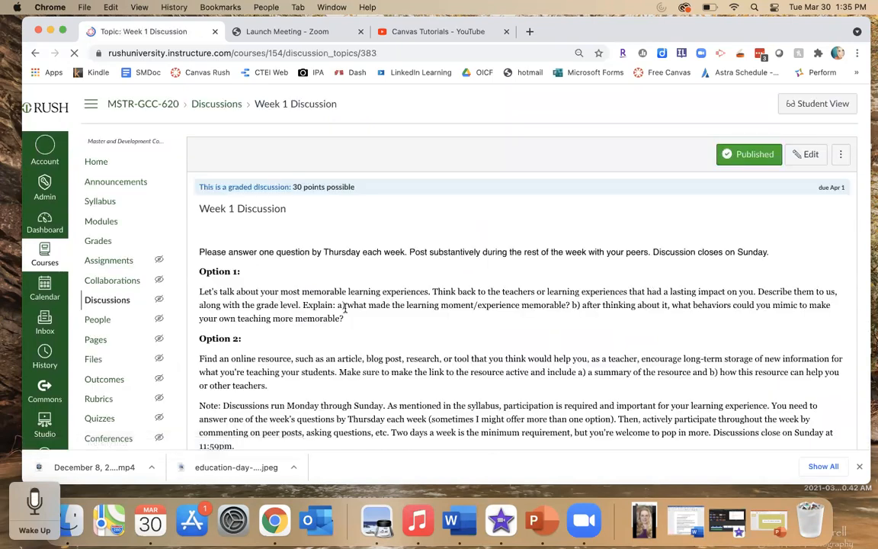
- Open a reply box on the Week 1 Discussion and examine the reply editor
{"action": "scroll", "coordinate": [345, 307], "scroll_direction": "down", "scroll_amount": 2}
{"action": "scroll", "coordinate": [344, 307], "scroll_direction": "down", "scroll_amount": 1}
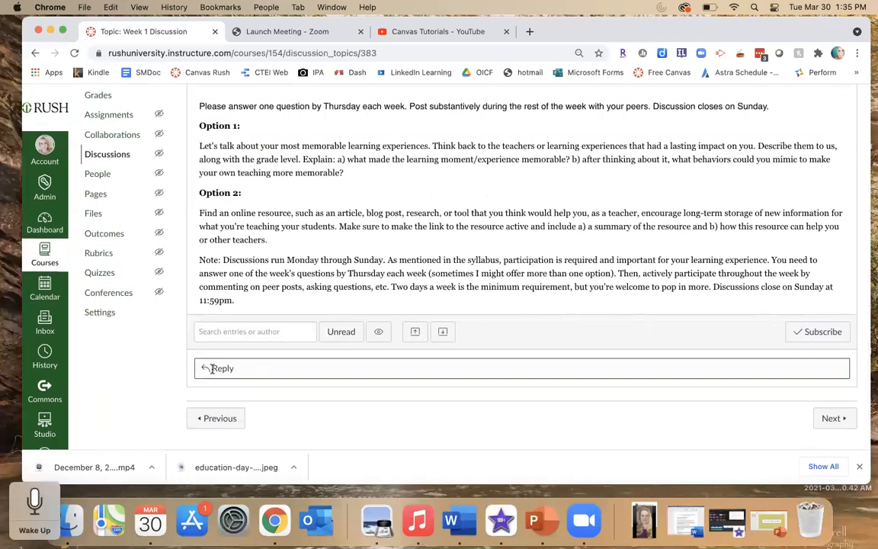
{"action": "left_click", "coordinate": [232, 369]}
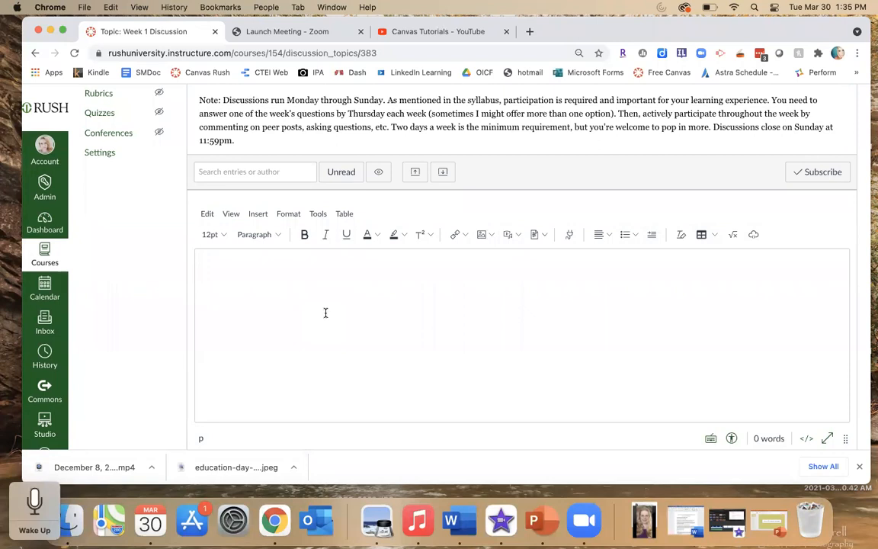
{"action": "scroll", "coordinate": [638, 227], "scroll_direction": "down", "scroll_amount": 3}
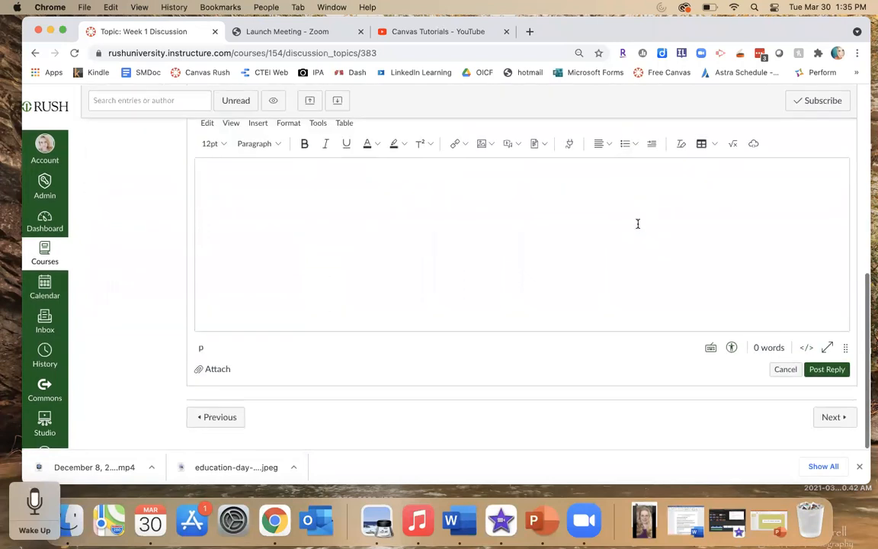
{"action": "scroll", "coordinate": [638, 224], "scroll_direction": "up", "scroll_amount": 3}
{"action": "scroll", "coordinate": [637, 223], "scroll_direction": "down", "scroll_amount": 3}
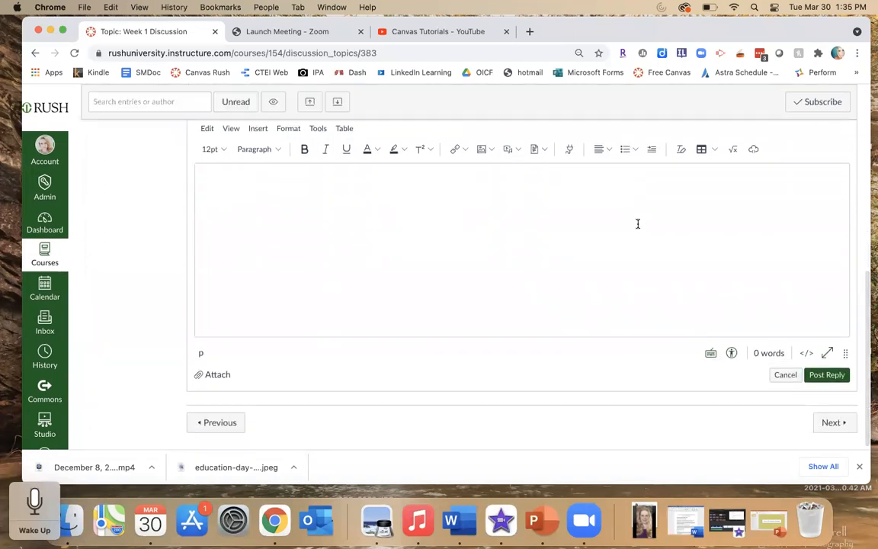
{"action": "scroll", "coordinate": [521, 261], "scroll_direction": "up", "scroll_amount": 4}
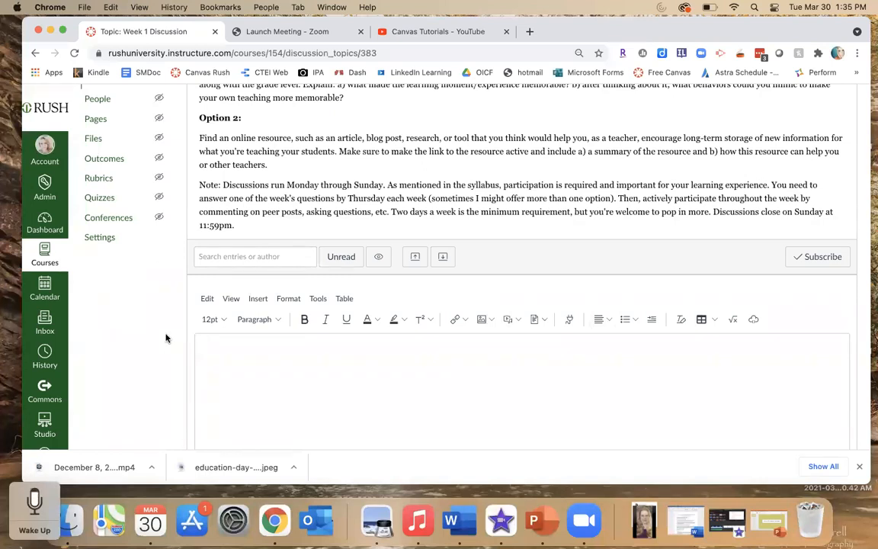
{"action": "scroll", "coordinate": [156, 298], "scroll_direction": "up", "scroll_amount": 6}
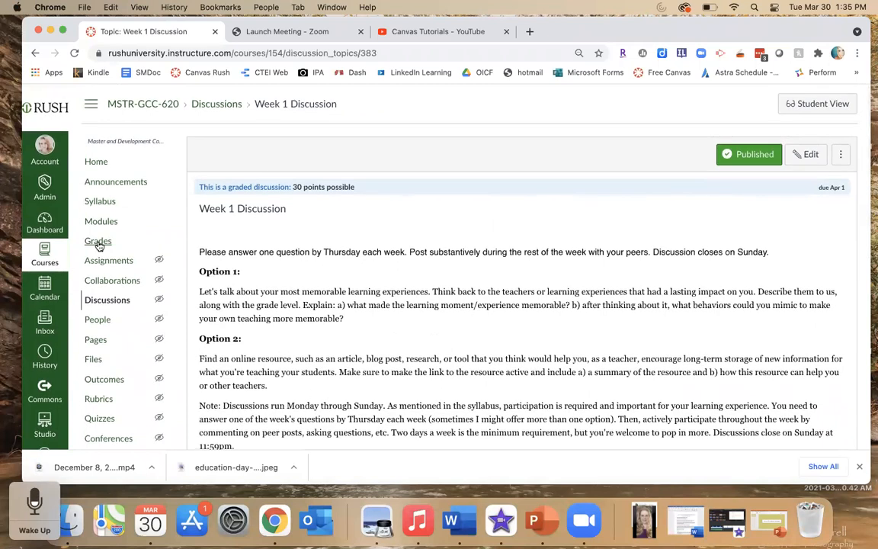
- Open the course gradebook and arrange its columns by Due Date - Oldest to Newest
{"action": "left_click", "coordinate": [99, 244]}
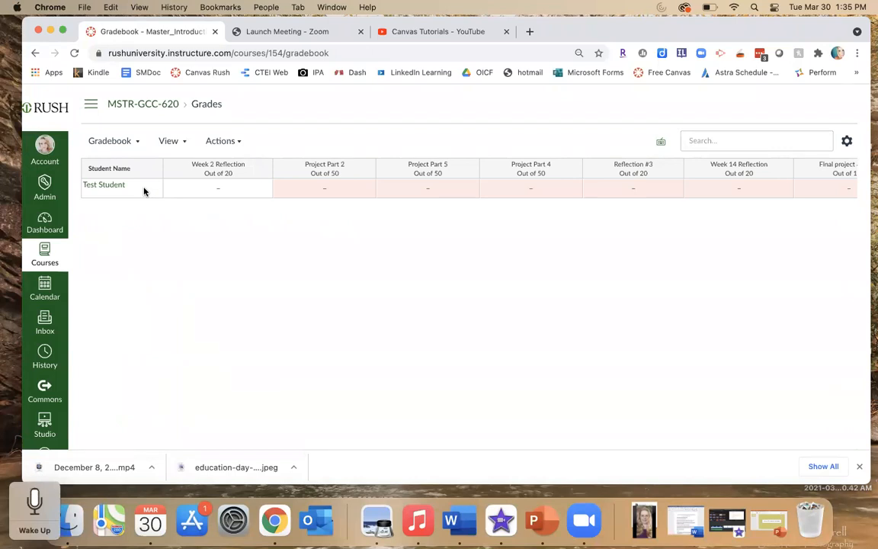
{"action": "left_click", "coordinate": [183, 144]}
{"action": "mouse_move", "coordinate": [162, 170]}
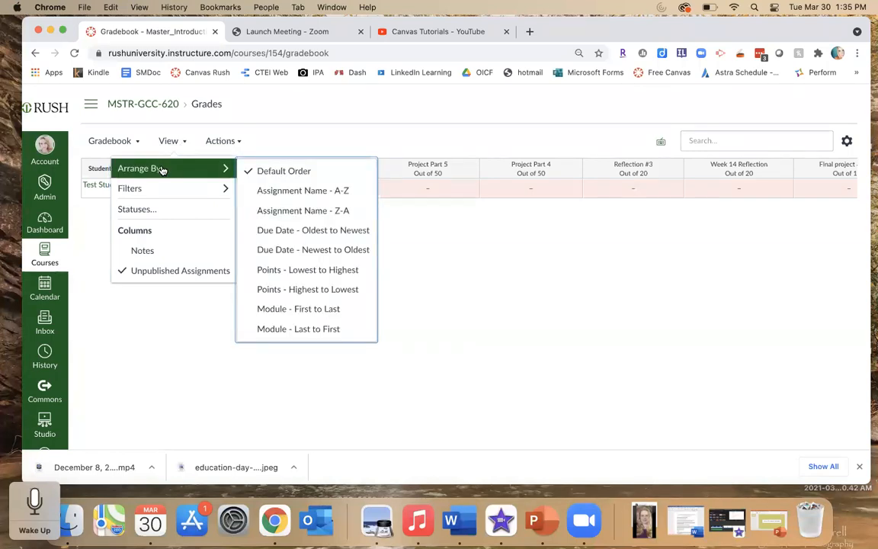
{"action": "left_click", "coordinate": [283, 233]}
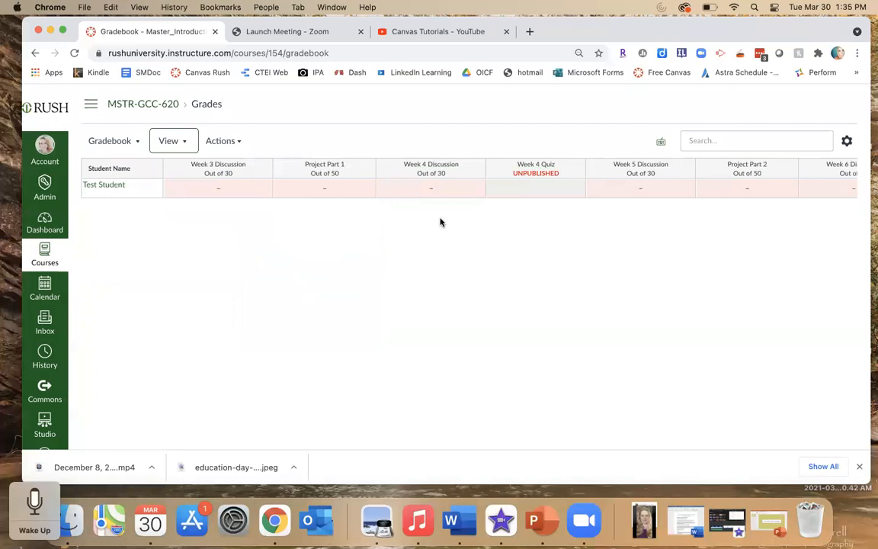
- Move the Total column from the end of the gradebook to the front
{"action": "scroll", "coordinate": [617, 181], "scroll_direction": "right", "scroll_amount": 5}
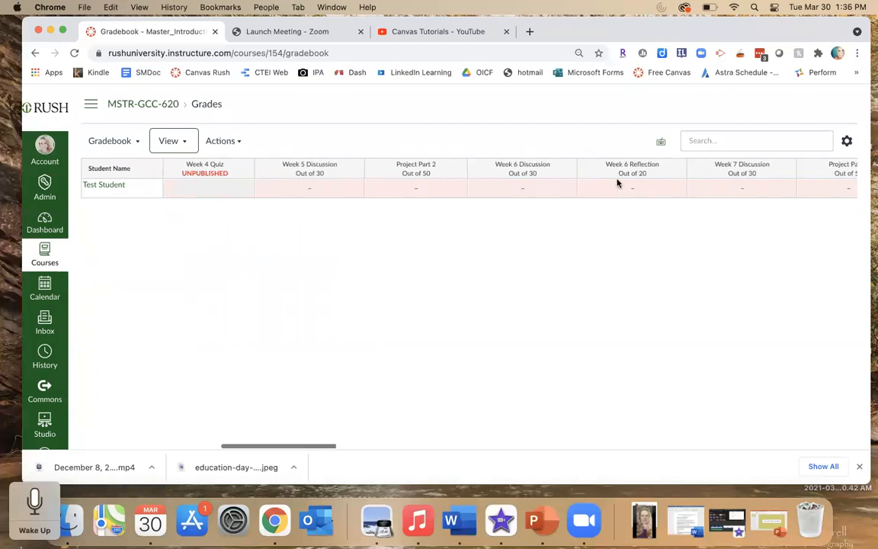
{"action": "scroll", "coordinate": [618, 183], "scroll_direction": "right", "scroll_amount": 10}
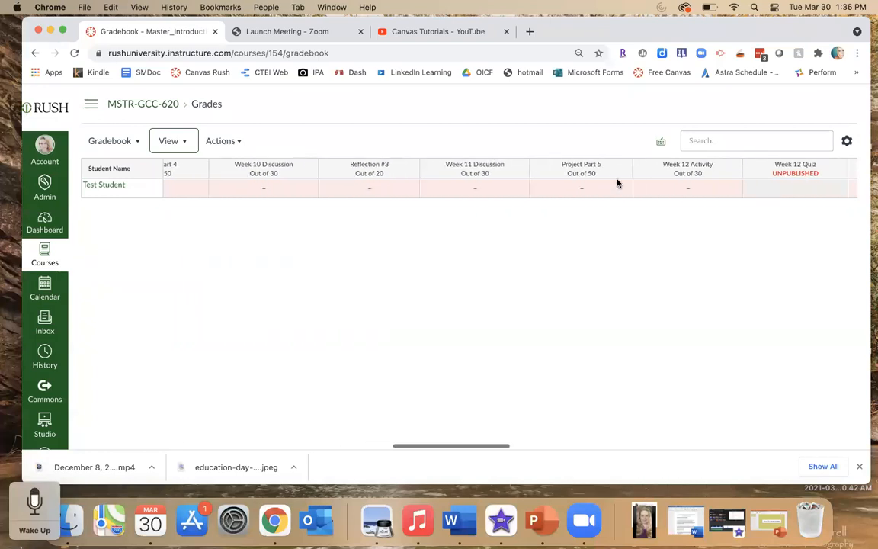
{"action": "scroll", "coordinate": [618, 183], "scroll_direction": "right", "scroll_amount": 10}
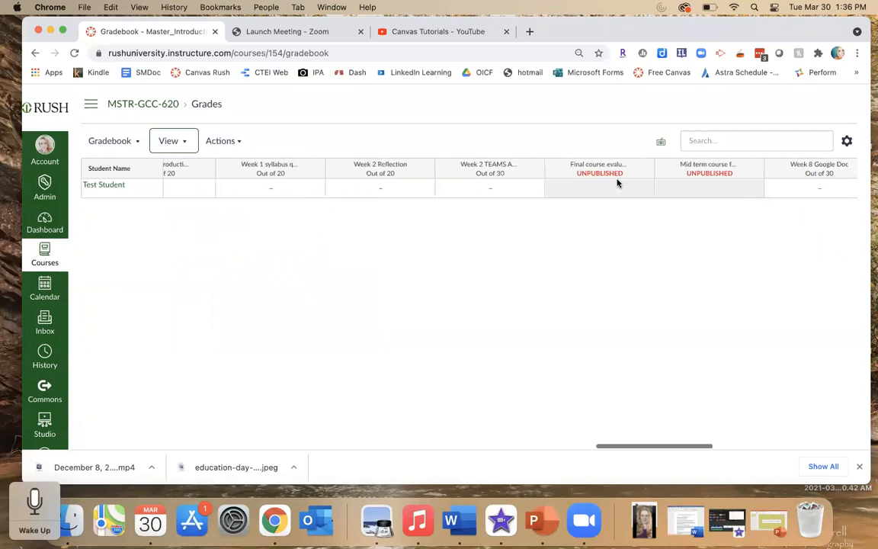
{"action": "scroll", "coordinate": [617, 183], "scroll_direction": "right", "scroll_amount": 10}
{"action": "scroll", "coordinate": [617, 183], "scroll_direction": "right", "scroll_amount": 3}
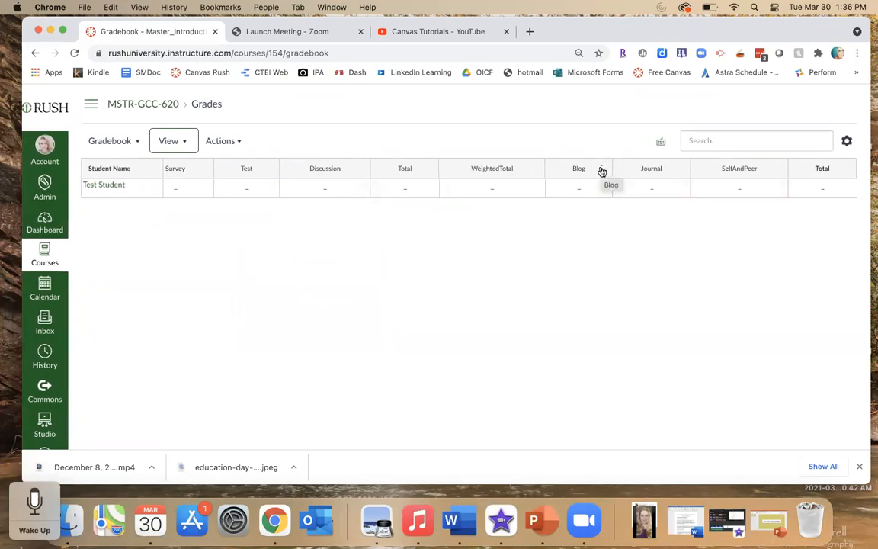
{"action": "left_click", "coordinate": [602, 171]}
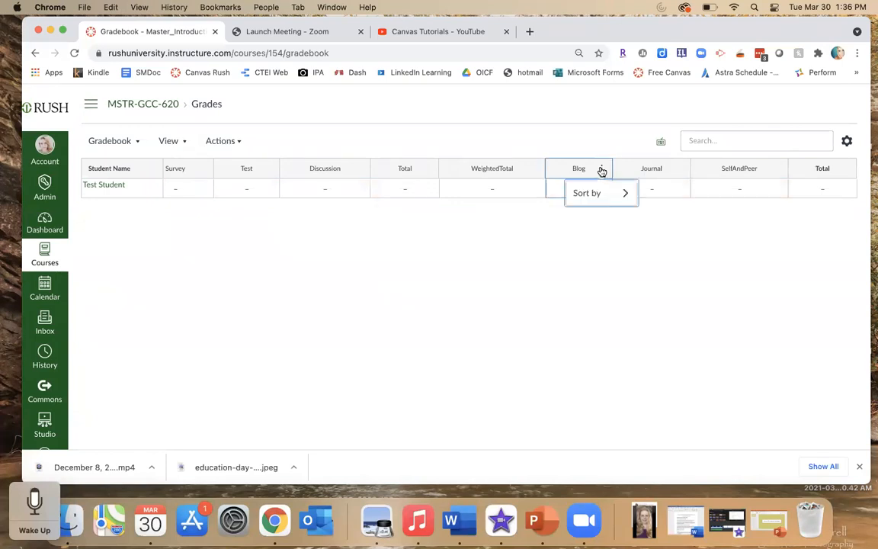
{"action": "left_click", "coordinate": [602, 170]}
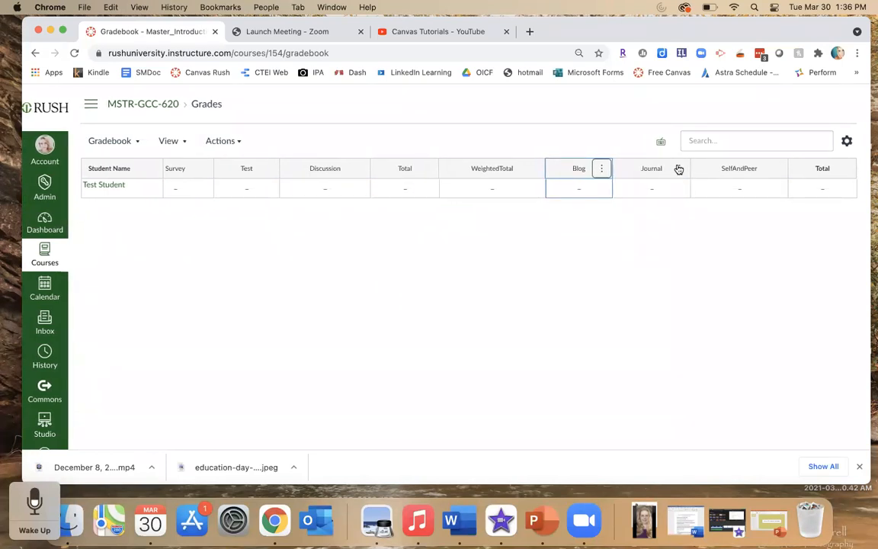
{"action": "left_click", "coordinate": [847, 169]}
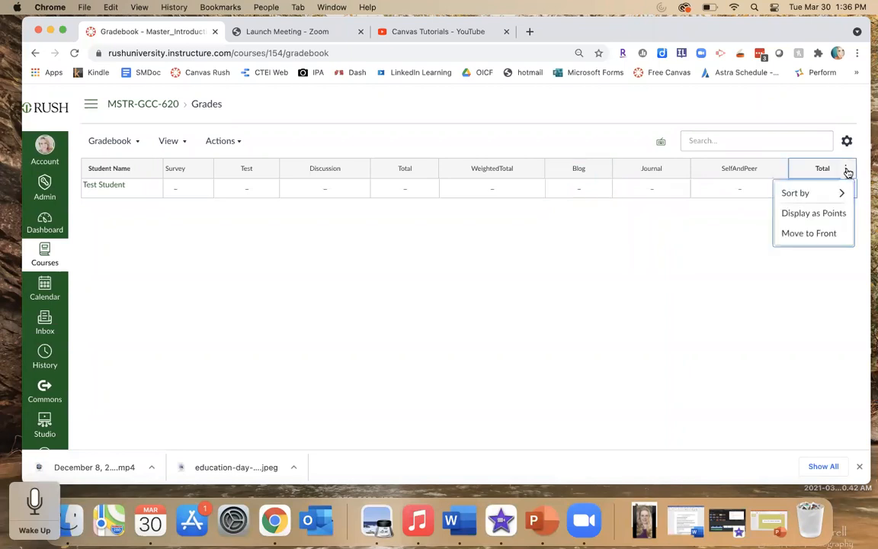
{"action": "left_click", "coordinate": [807, 234]}
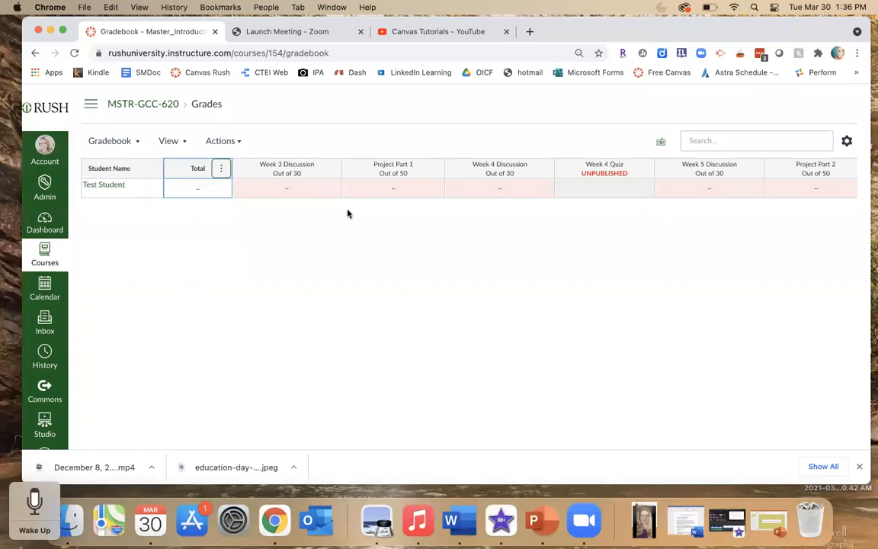
- Move the Week 4 Discussion column ahead of Project Part 1 and open Project Part 1's column options
{"action": "left_click_drag", "start_coordinate": [378, 169], "coordinate": [507, 175]}
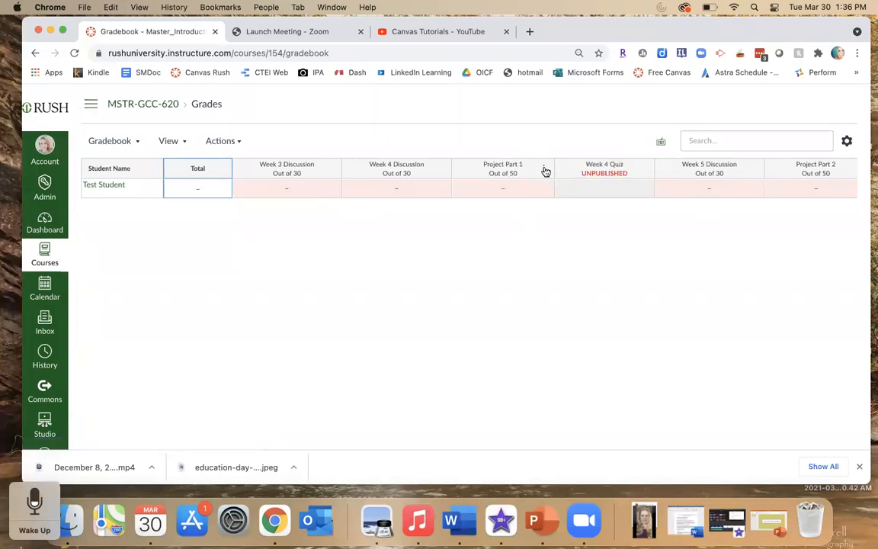
{"action": "left_click", "coordinate": [545, 169]}
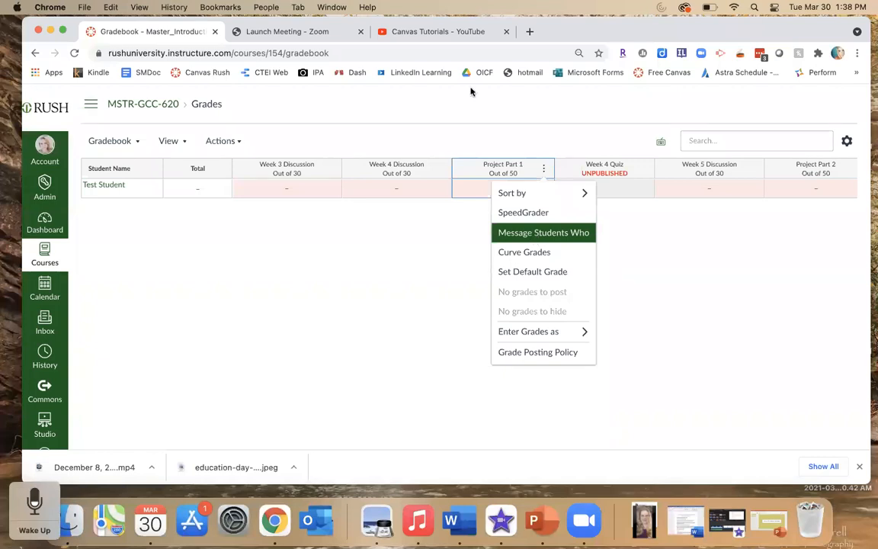
- Open the test student's grade cells across the discussion, project and quiz columns
{"action": "left_click", "coordinate": [397, 188]}
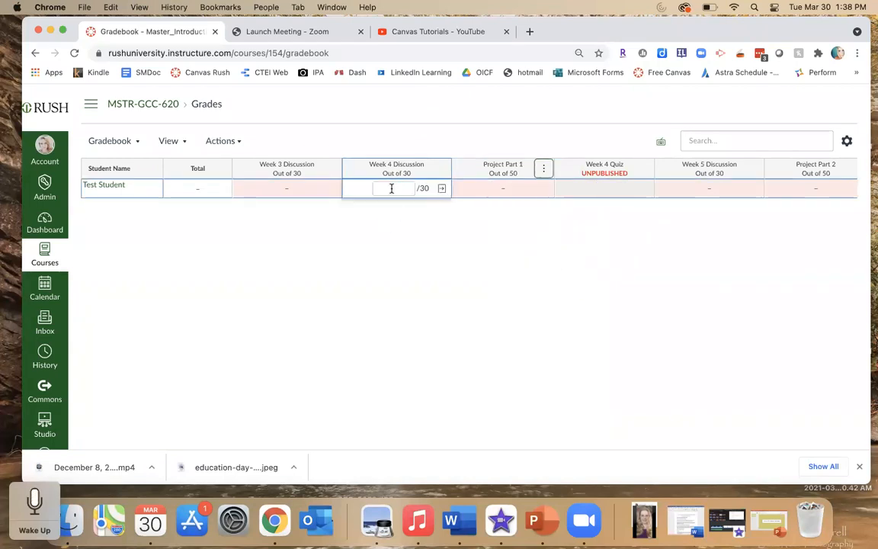
{"action": "left_click", "coordinate": [510, 189]}
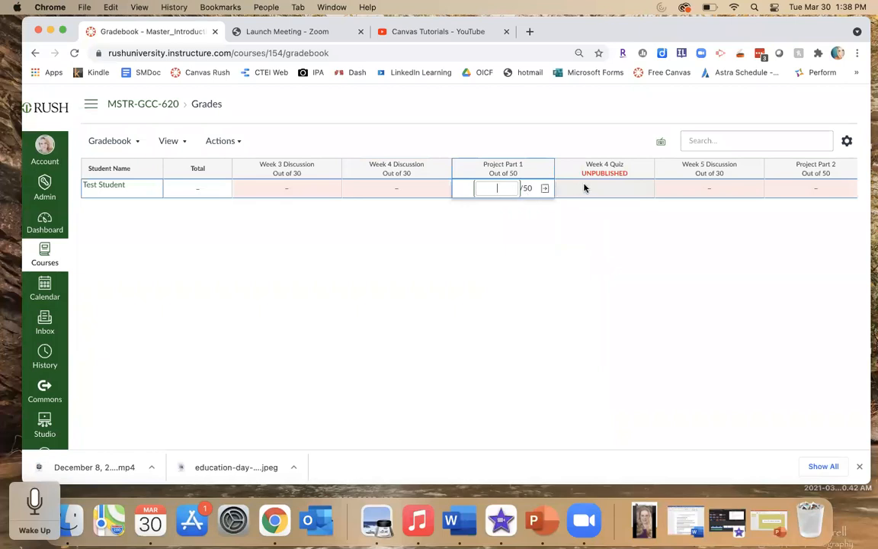
{"action": "left_click", "coordinate": [602, 190]}
{"action": "left_click", "coordinate": [709, 188]}
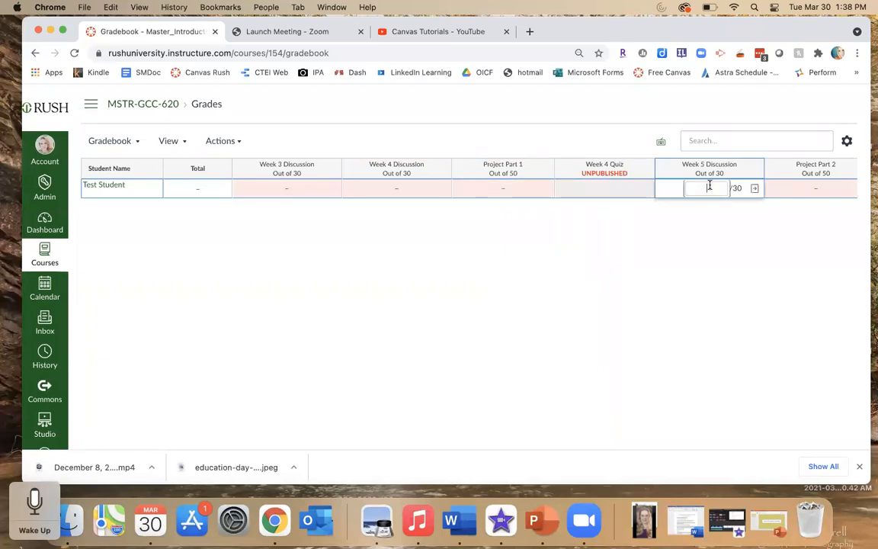
{"action": "left_click", "coordinate": [811, 193]}
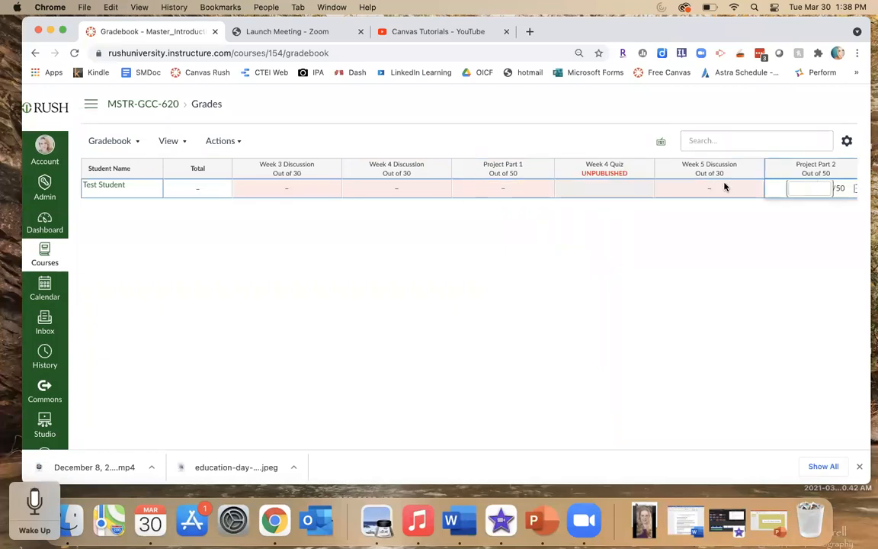
{"action": "left_click", "coordinate": [505, 188]}
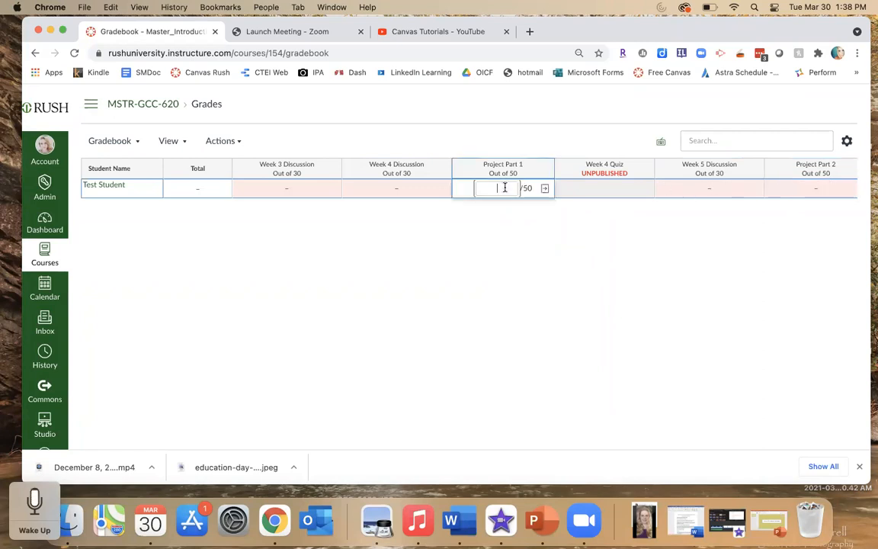
{"action": "type", "text": "EX"}
{"action": "key", "text": "BackSpace"}
{"action": "key", "text": "BackSpace"}
- Open CTEI_Sample_Course from the dashboard and launch grading of Week 1 Discussion from the To Do list
{"action": "left_click", "coordinate": [46, 221]}
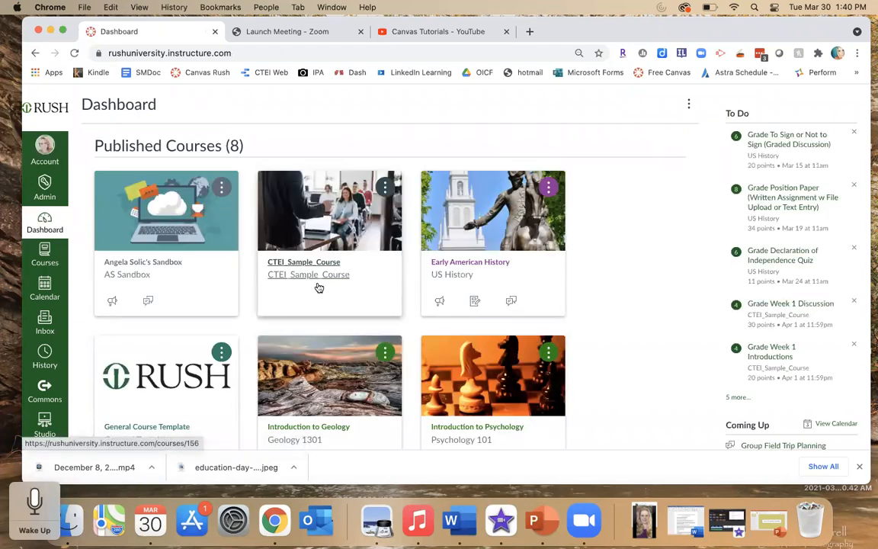
{"action": "left_click", "coordinate": [283, 263]}
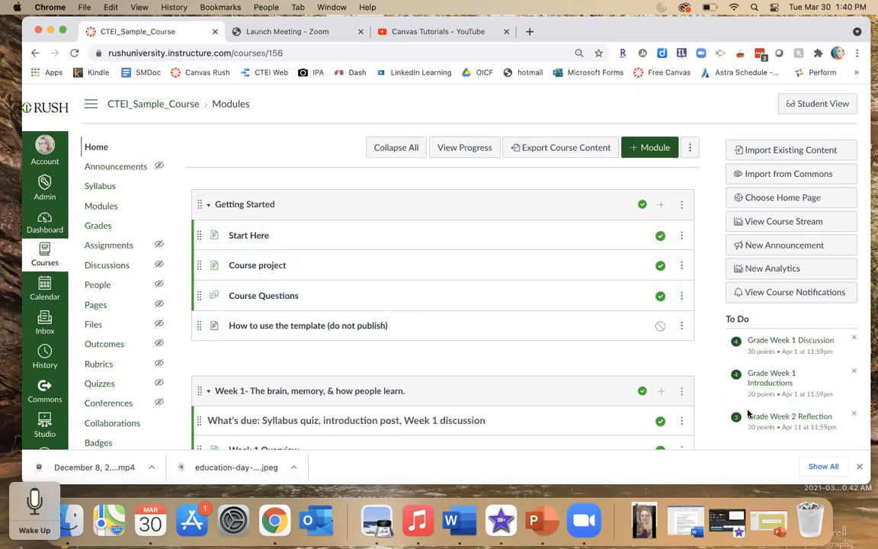
{"action": "scroll", "coordinate": [725, 343], "scroll_direction": "down", "scroll_amount": 2}
{"action": "scroll", "coordinate": [725, 343], "scroll_direction": "down", "scroll_amount": 1}
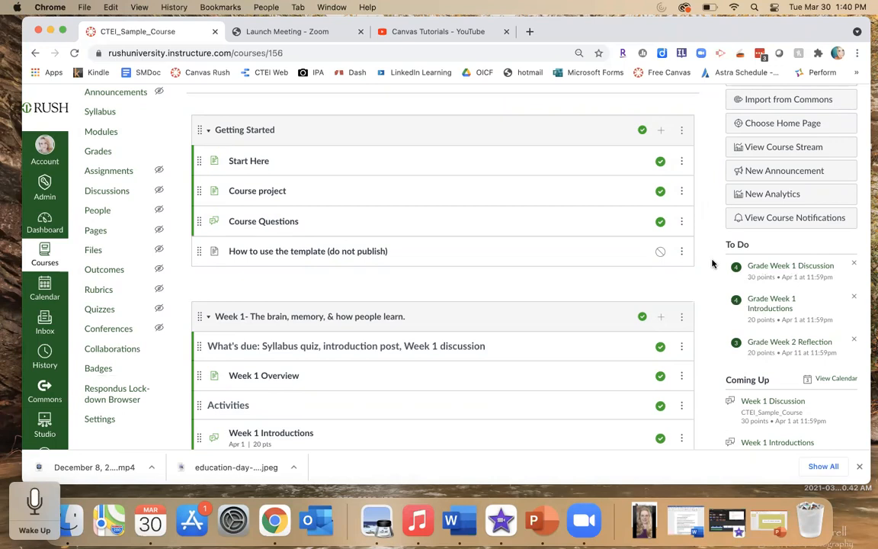
{"action": "left_click", "coordinate": [759, 271]}
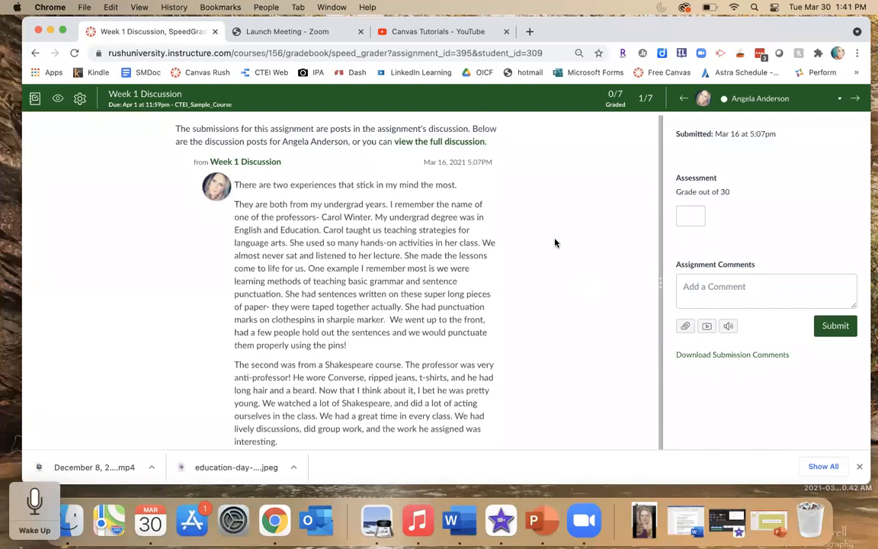
- Read the Week 1 Discussion posts in SpeedGrader and step through the students one by one
{"action": "scroll", "coordinate": [555, 243], "scroll_direction": "down", "scroll_amount": 3}
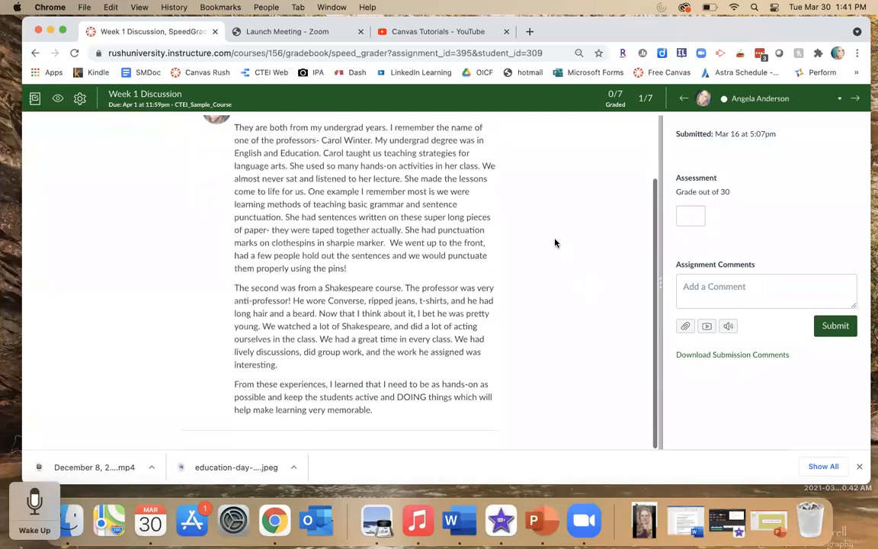
{"action": "scroll", "coordinate": [555, 243], "scroll_direction": "up", "scroll_amount": 2}
{"action": "scroll", "coordinate": [555, 243], "scroll_direction": "up", "scroll_amount": 2}
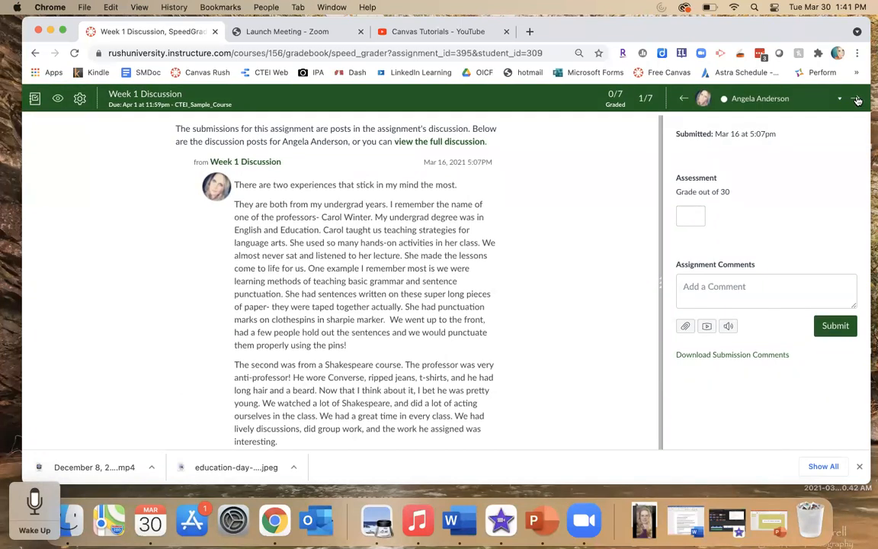
{"action": "left_click", "coordinate": [857, 101]}
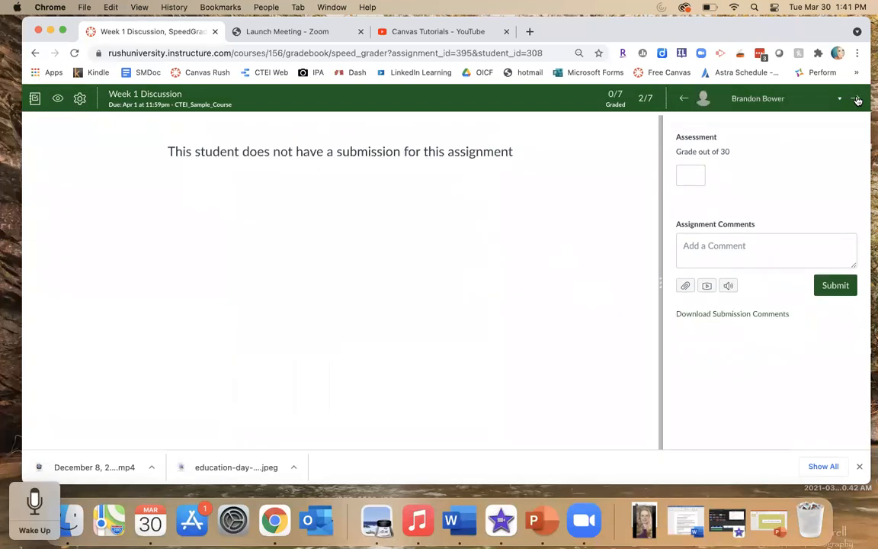
{"action": "left_click", "coordinate": [857, 101]}
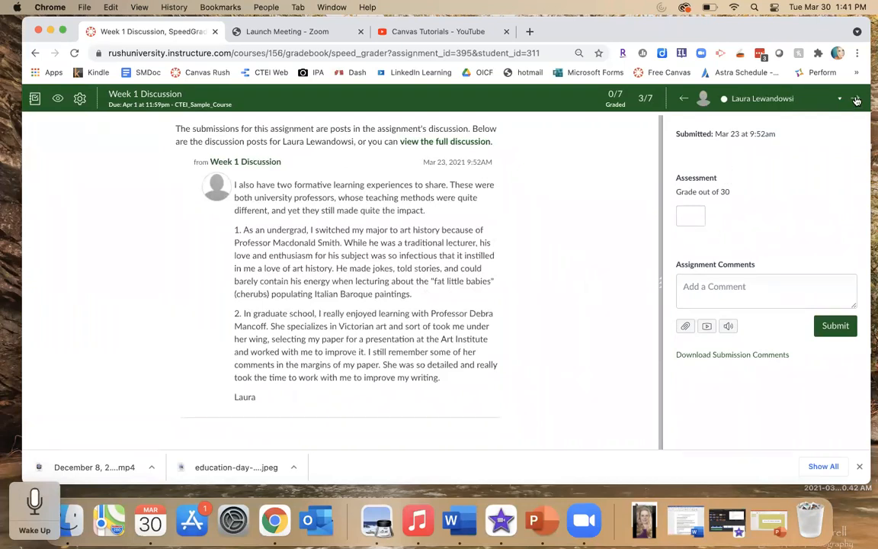
{"action": "left_click", "coordinate": [857, 98]}
{"action": "left_click", "coordinate": [857, 100]}
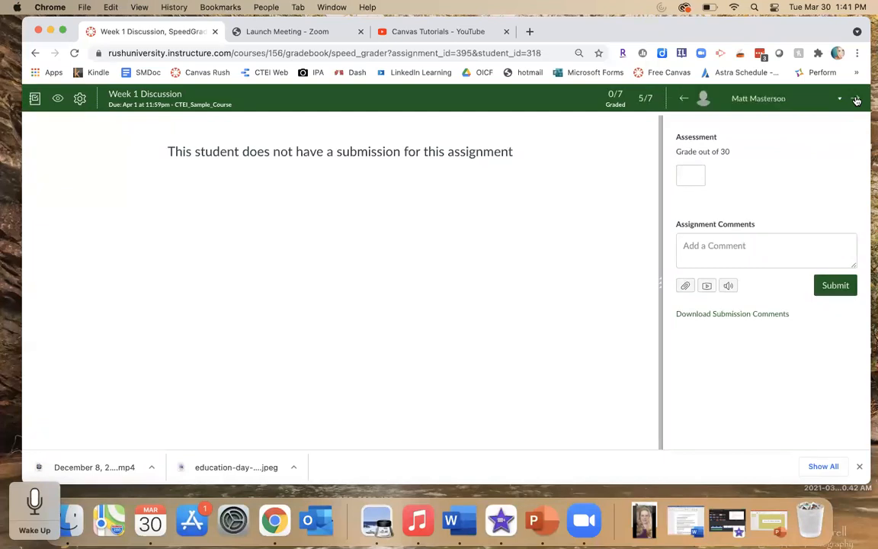
{"action": "left_click", "coordinate": [857, 100]}
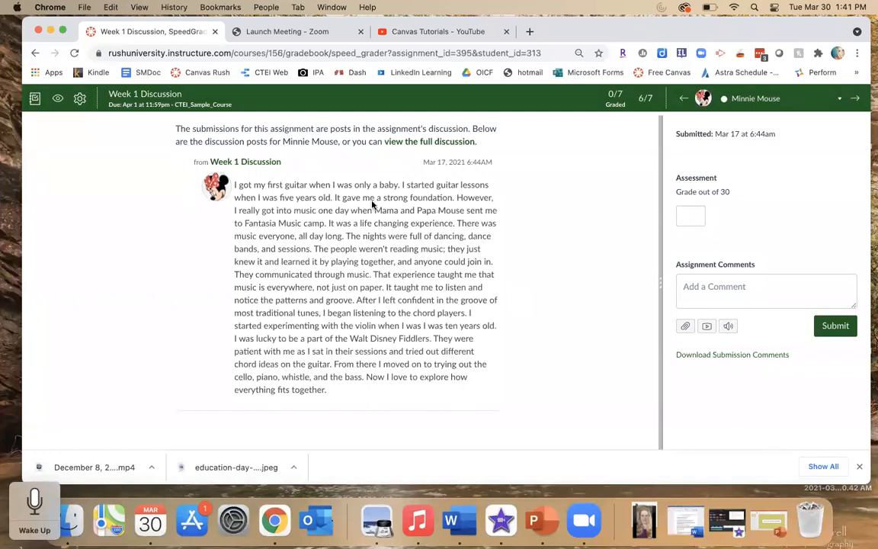
- Return to the gradebook and open New Analytics from the third student's context card
{"action": "left_click", "coordinate": [34, 100]}
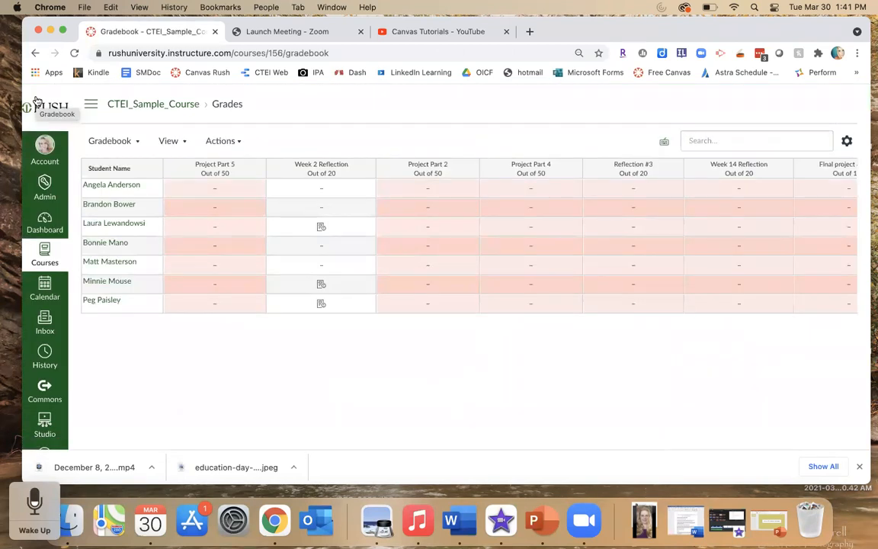
{"action": "left_click", "coordinate": [103, 226]}
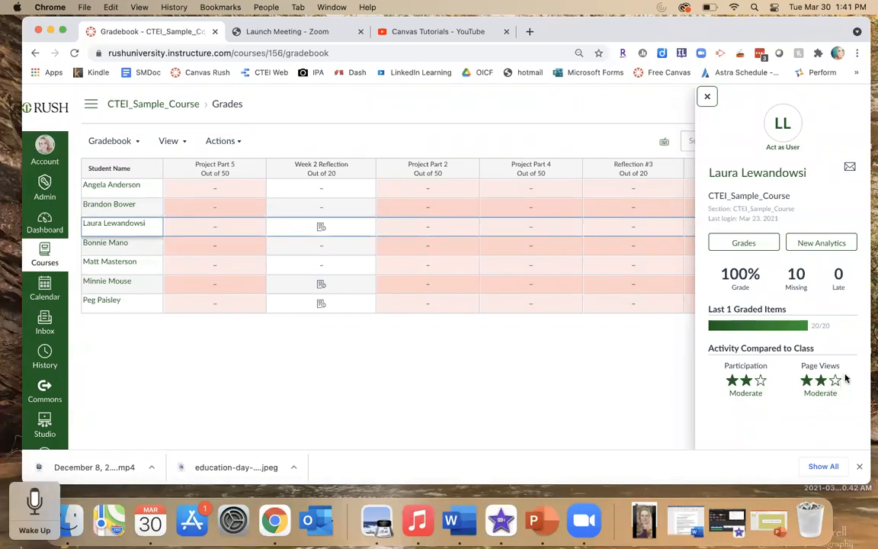
{"action": "mouse_move", "coordinate": [821, 326]}
{"action": "mouse_move", "coordinate": [765, 329]}
{"action": "left_click", "coordinate": [821, 244]}
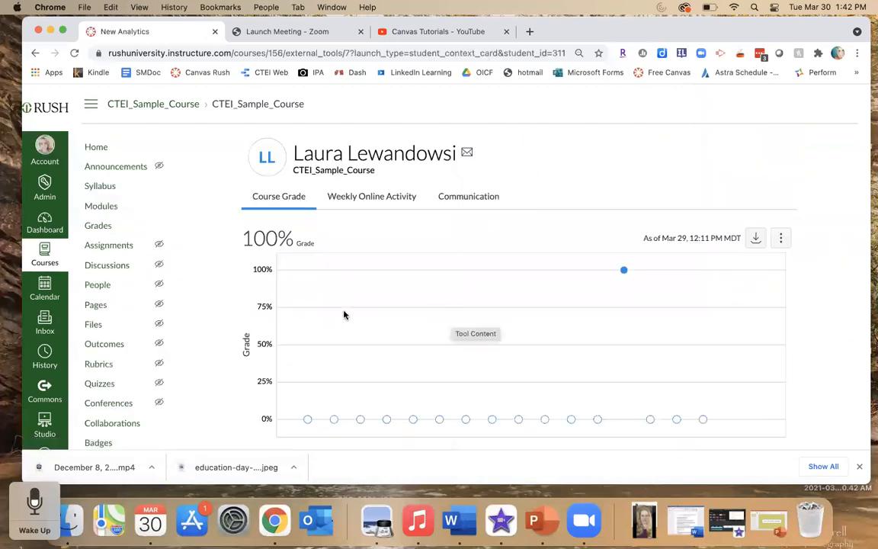
- Review the student's course grade chart, then open the Weekly Online Activity details for the week of 3/21
{"action": "scroll", "coordinate": [229, 330], "scroll_direction": "down", "scroll_amount": 2}
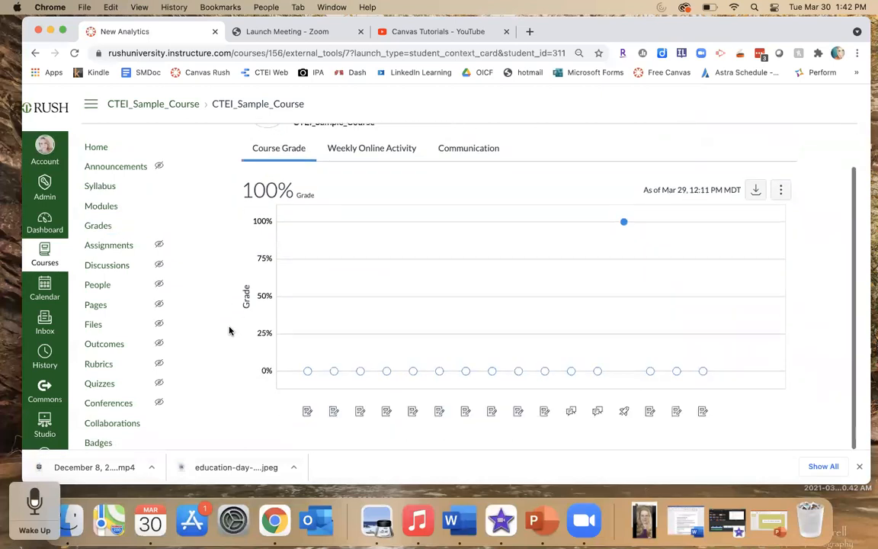
{"action": "mouse_move", "coordinate": [310, 374]}
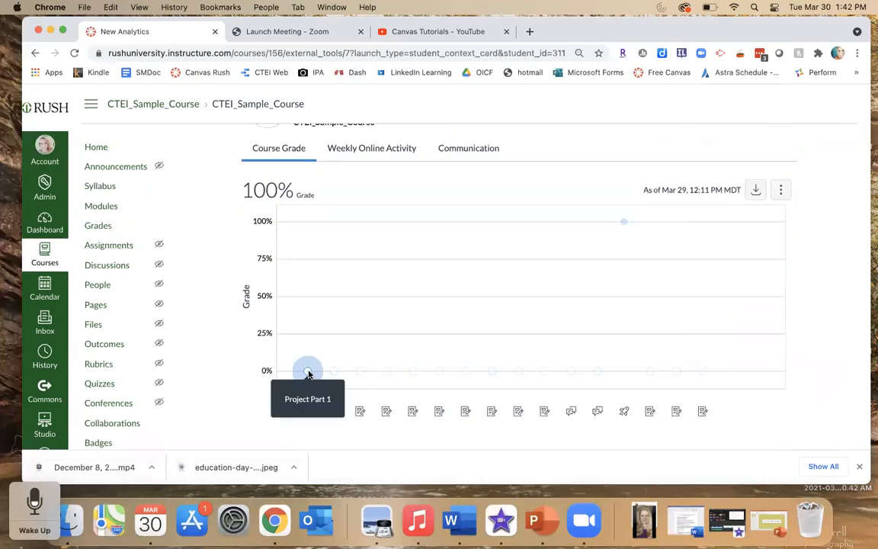
{"action": "mouse_move", "coordinate": [388, 373]}
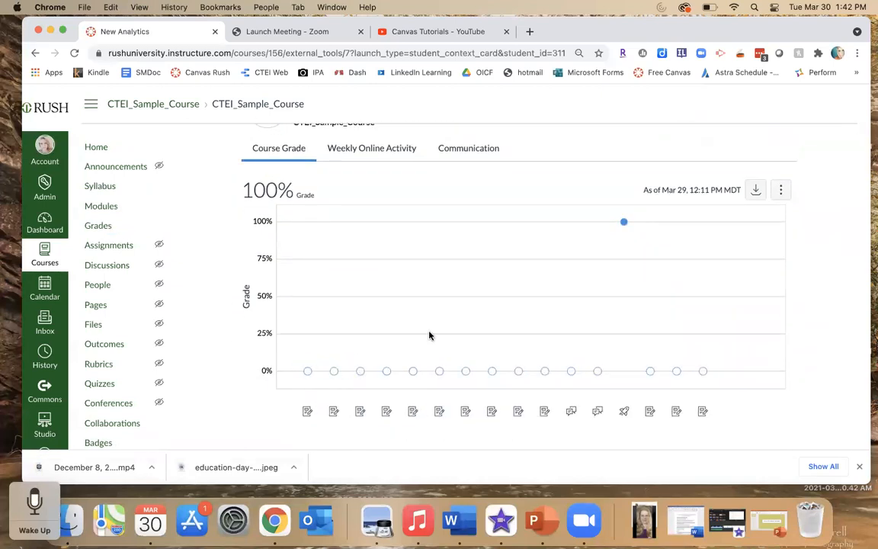
{"action": "left_click", "coordinate": [353, 151]}
{"action": "scroll", "coordinate": [237, 300], "scroll_direction": "down", "scroll_amount": 1}
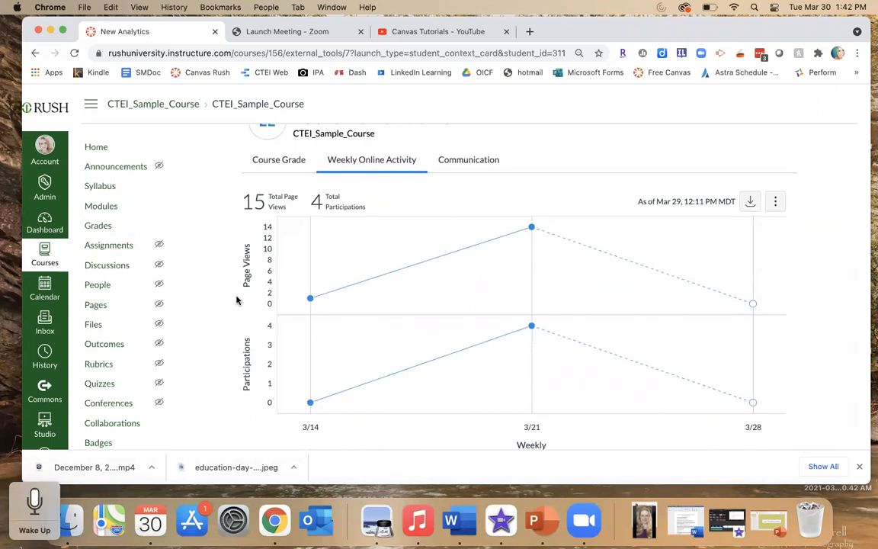
{"action": "mouse_move", "coordinate": [311, 404]}
{"action": "mouse_move", "coordinate": [532, 328]}
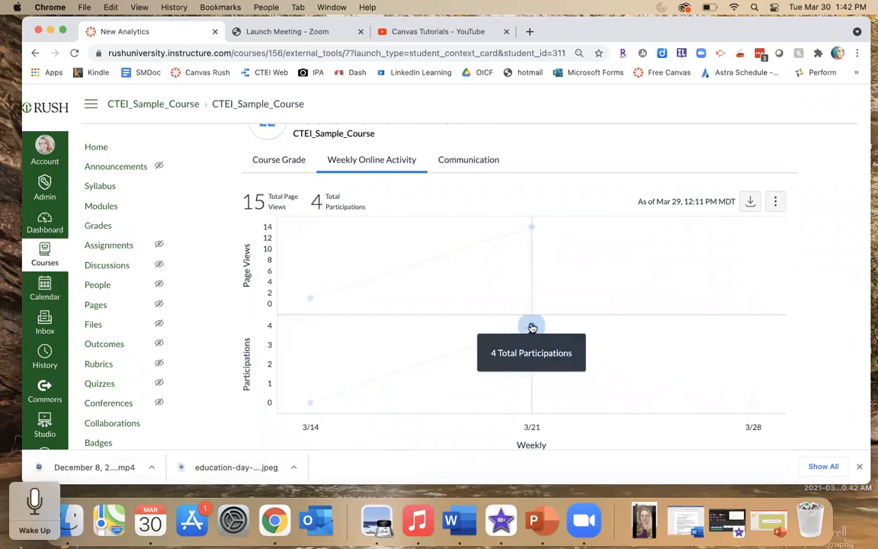
{"action": "mouse_move", "coordinate": [532, 230]}
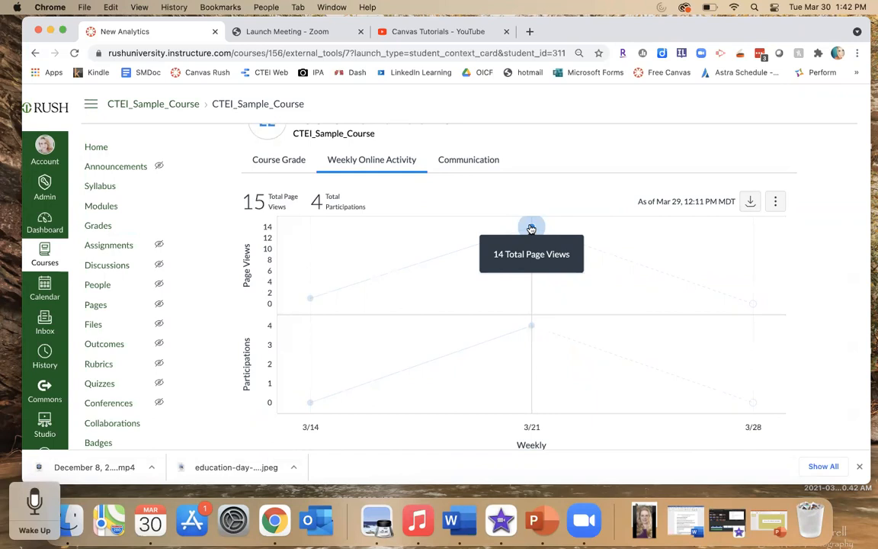
{"action": "left_click", "coordinate": [533, 328]}
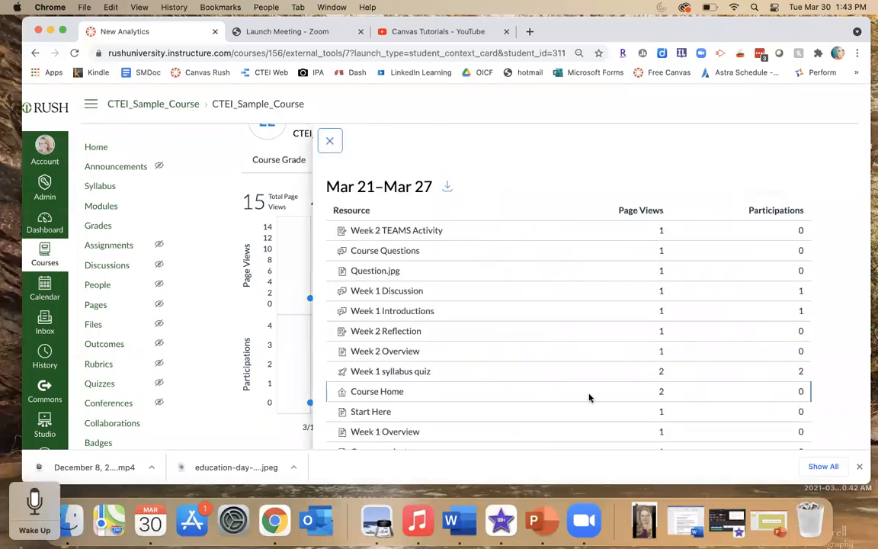
- Examine the Mar 21–Mar 27 resource list of page views and participations, then close it
{"action": "scroll", "coordinate": [588, 397], "scroll_direction": "down", "scroll_amount": 1}
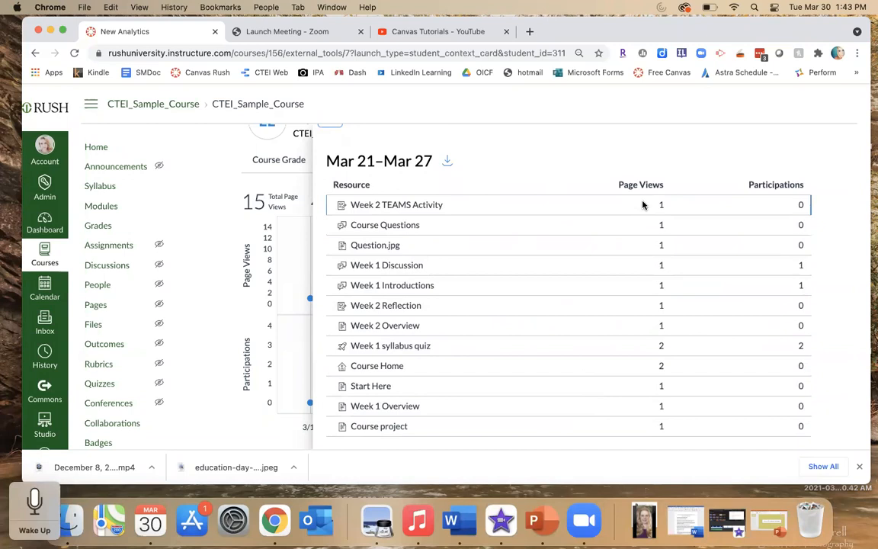
{"action": "scroll", "coordinate": [653, 366], "scroll_direction": "up", "scroll_amount": 1}
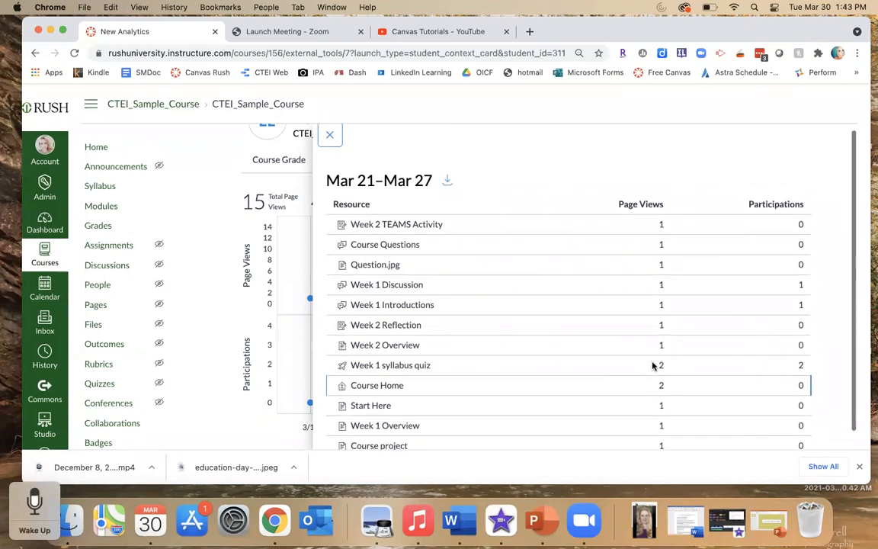
{"action": "scroll", "coordinate": [653, 366], "scroll_direction": "down", "scroll_amount": 1}
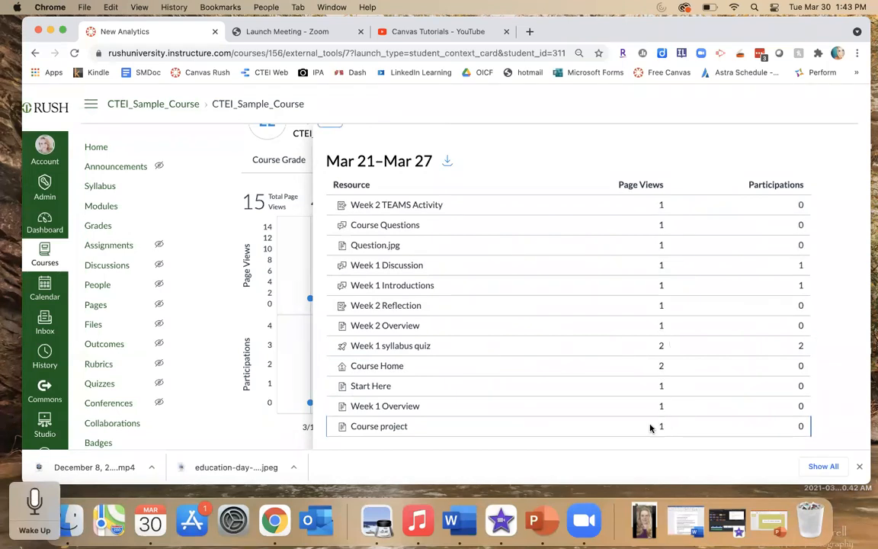
{"action": "scroll", "coordinate": [643, 442], "scroll_direction": "down", "scroll_amount": 2}
{"action": "scroll", "coordinate": [642, 441], "scroll_direction": "down", "scroll_amount": 1}
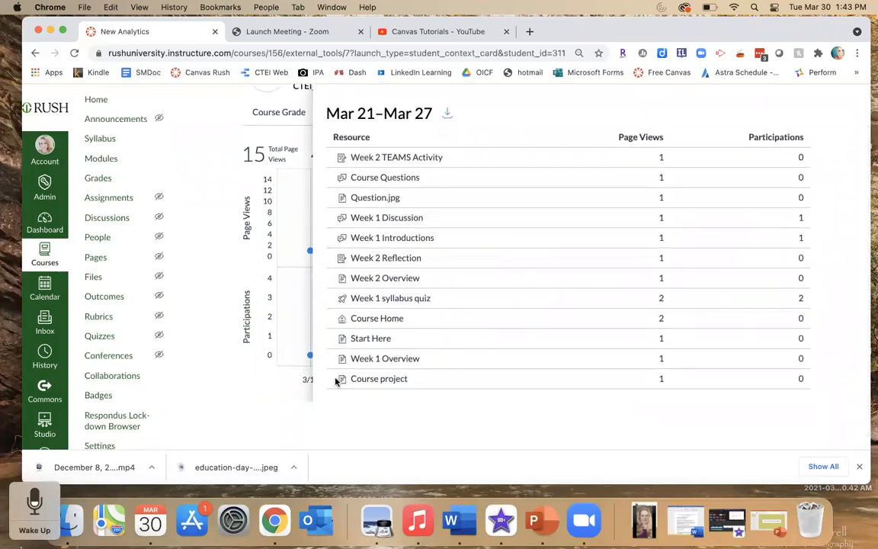
{"action": "left_click", "coordinate": [202, 227]}
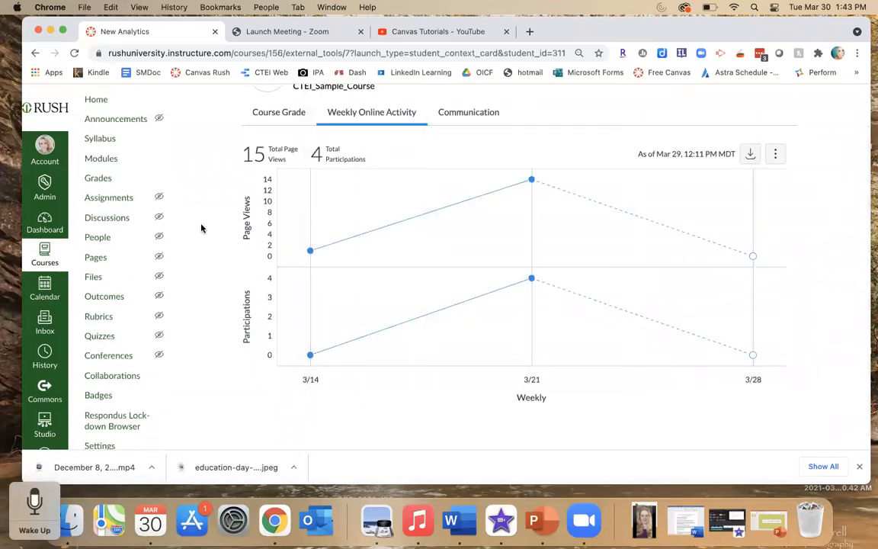
- Go back through the gradebook to the course home and browse the course's Assignments list
{"action": "left_click", "coordinate": [101, 178]}
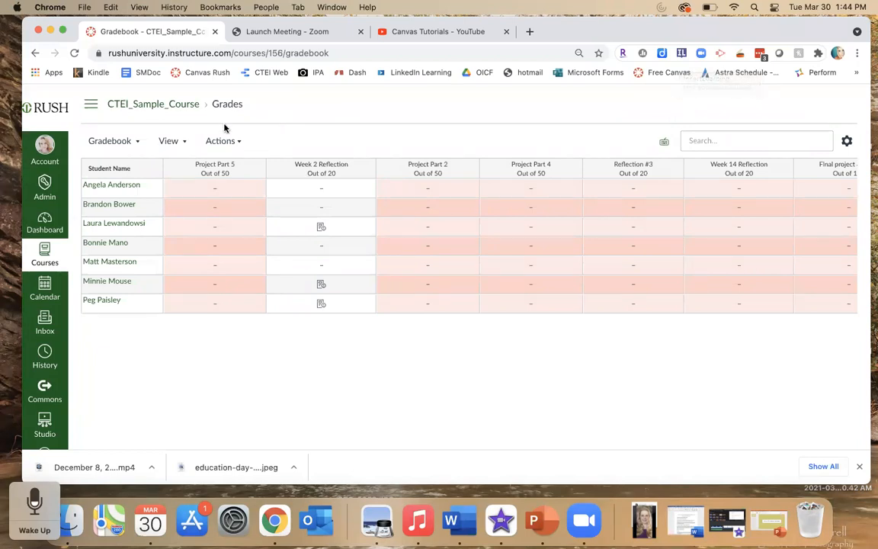
{"action": "left_click", "coordinate": [152, 104]}
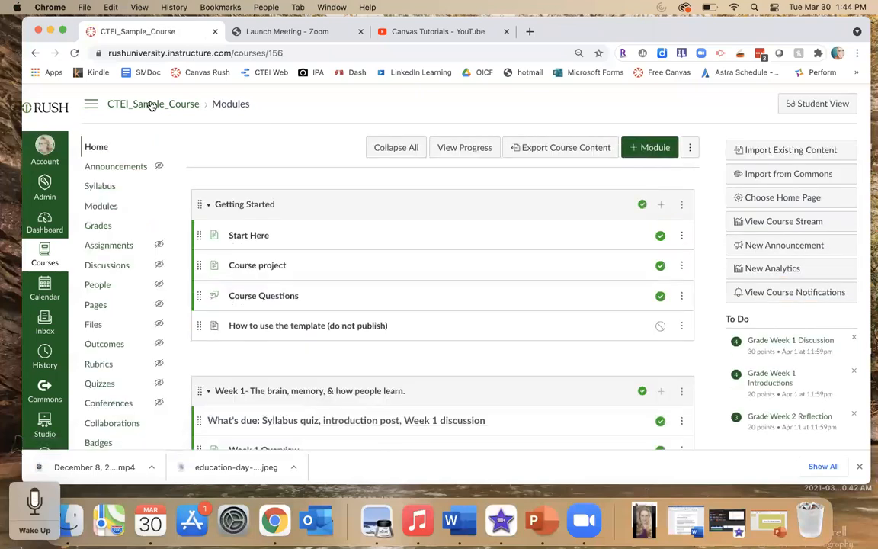
{"action": "left_click", "coordinate": [106, 247]}
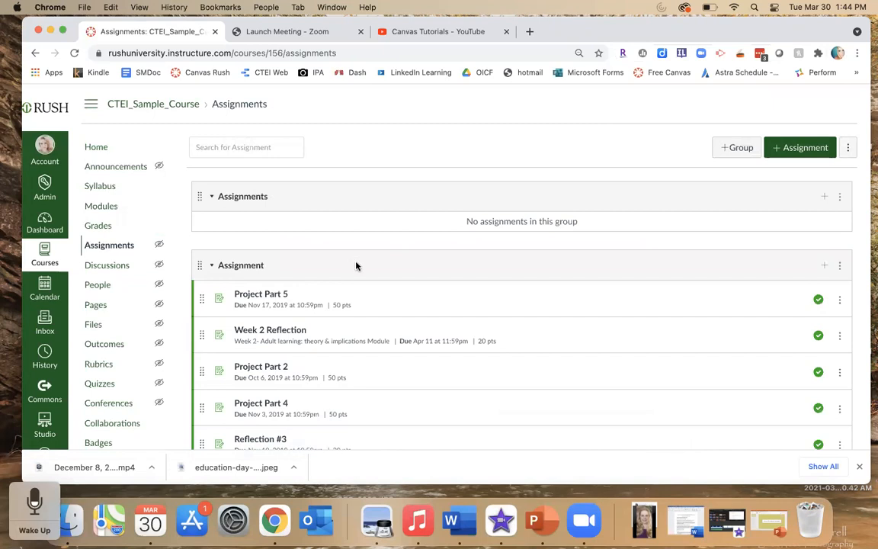
{"action": "scroll", "coordinate": [363, 268], "scroll_direction": "down", "scroll_amount": 3}
{"action": "scroll", "coordinate": [363, 269], "scroll_direction": "down", "scroll_amount": 2}
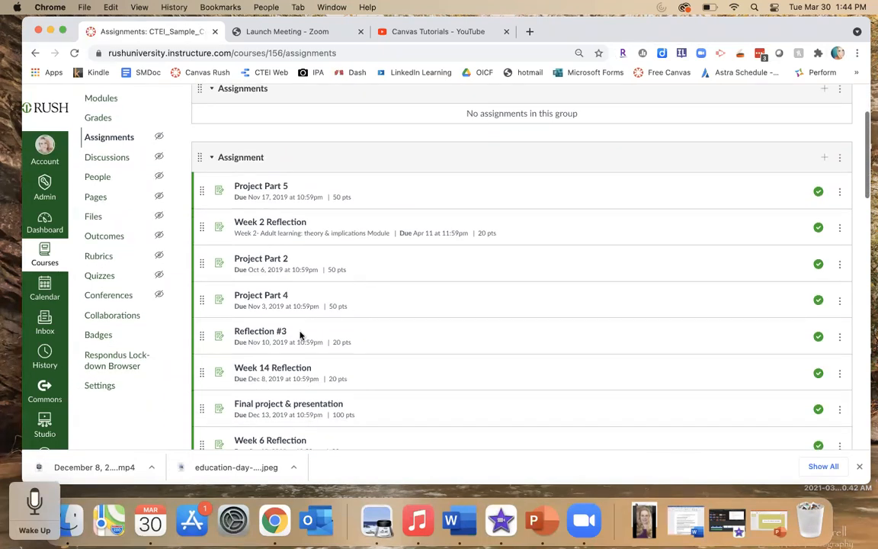
{"action": "scroll", "coordinate": [288, 426], "scroll_direction": "down", "scroll_amount": 3}
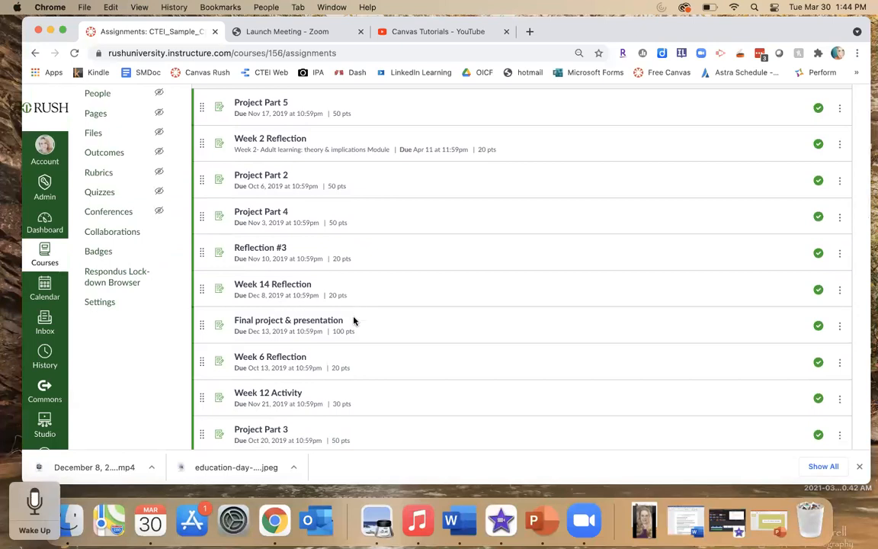
{"action": "scroll", "coordinate": [369, 348], "scroll_direction": "down", "scroll_amount": 3}
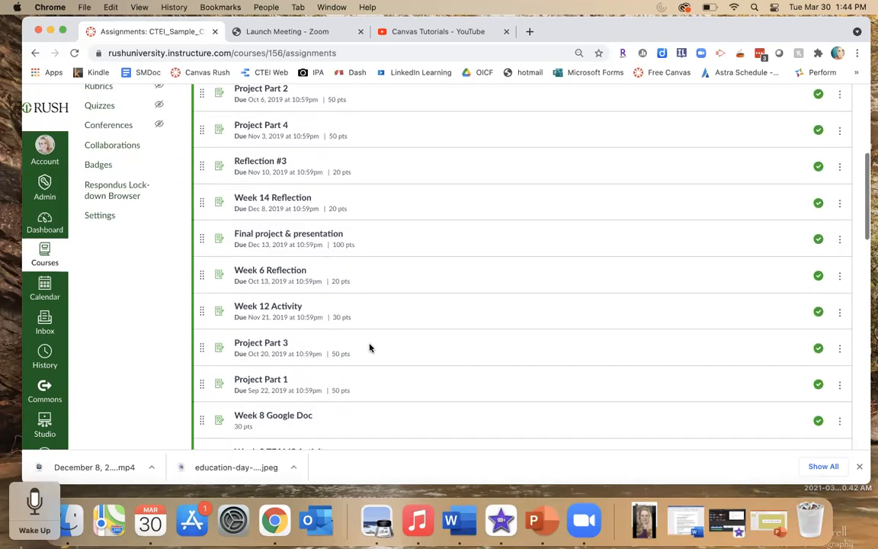
{"action": "scroll", "coordinate": [368, 337], "scroll_direction": "down", "scroll_amount": 2}
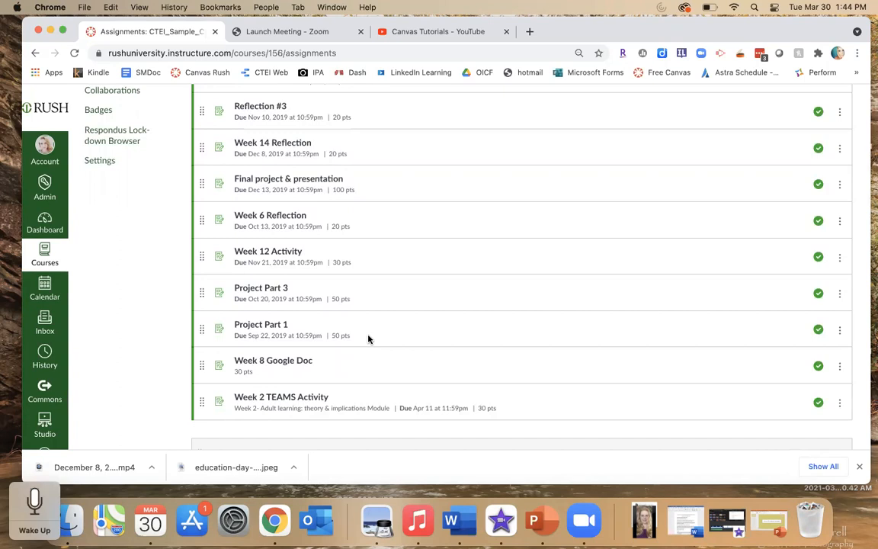
{"action": "scroll", "coordinate": [368, 338], "scroll_direction": "up", "scroll_amount": 7}
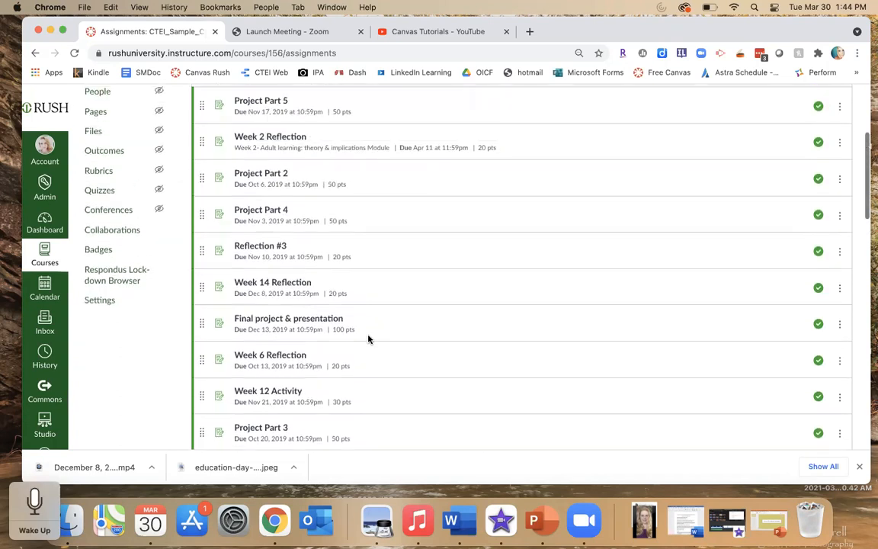
{"action": "scroll", "coordinate": [369, 340], "scroll_direction": "up", "scroll_amount": 1}
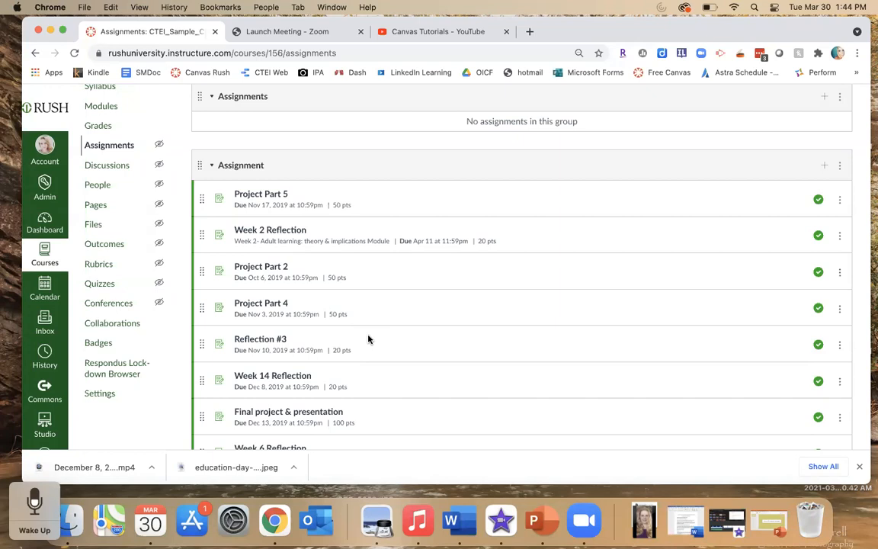
- Start a new assignment from the course's Assignments list and scroll through its creation form
{"action": "scroll", "coordinate": [368, 339], "scroll_direction": "up", "scroll_amount": 3}
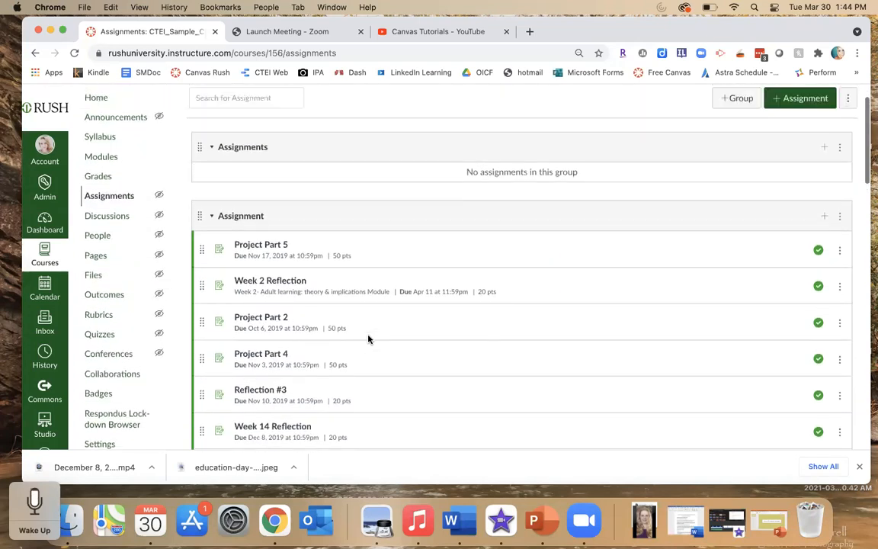
{"action": "scroll", "coordinate": [368, 339], "scroll_direction": "up", "scroll_amount": 1}
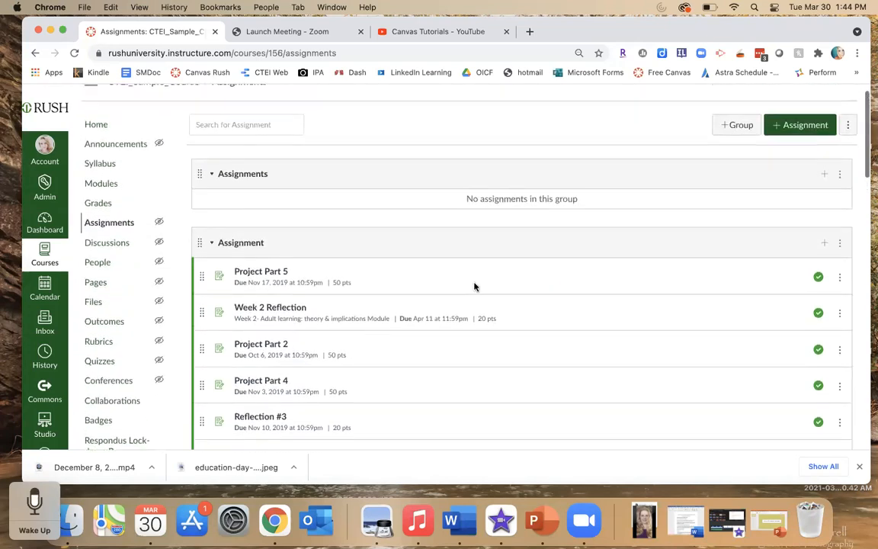
{"action": "left_click", "coordinate": [791, 126]}
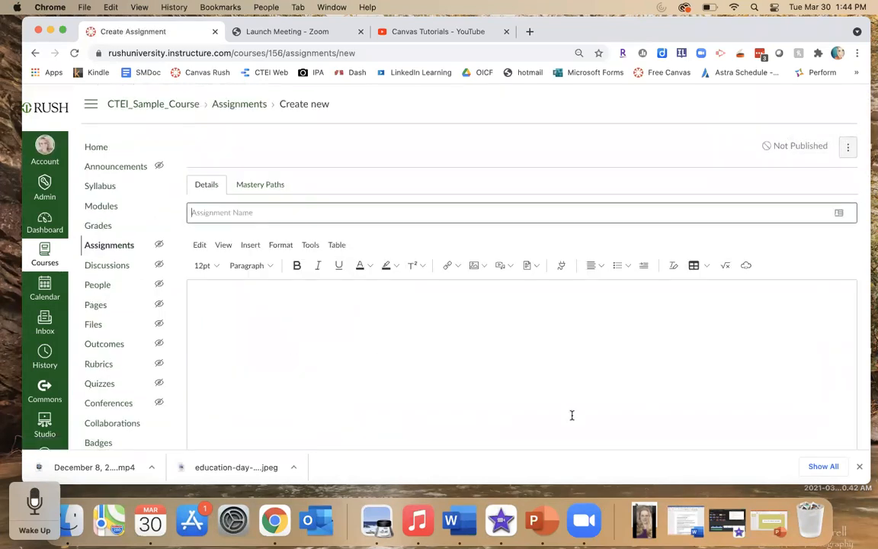
{"action": "scroll", "coordinate": [572, 415], "scroll_direction": "down", "scroll_amount": 3}
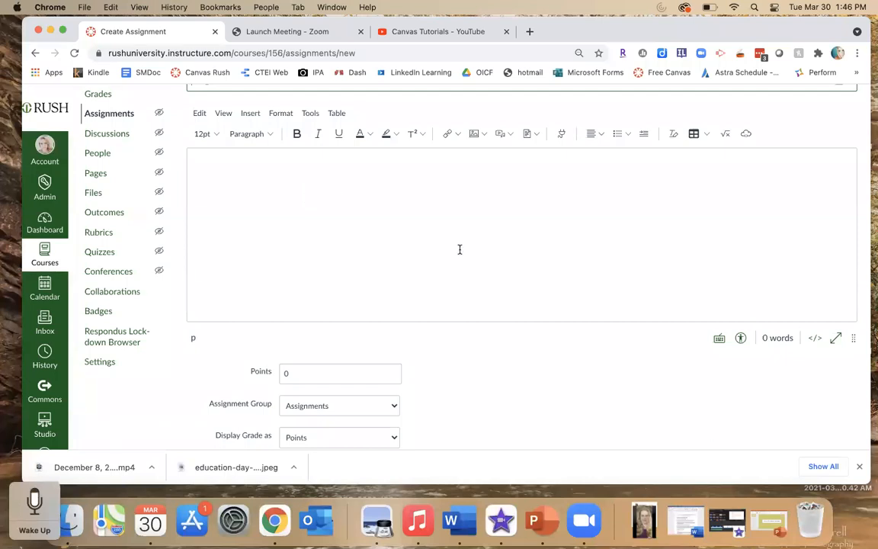
{"action": "scroll", "coordinate": [460, 249], "scroll_direction": "down", "scroll_amount": 2}
{"action": "scroll", "coordinate": [460, 249], "scroll_direction": "down", "scroll_amount": 3}
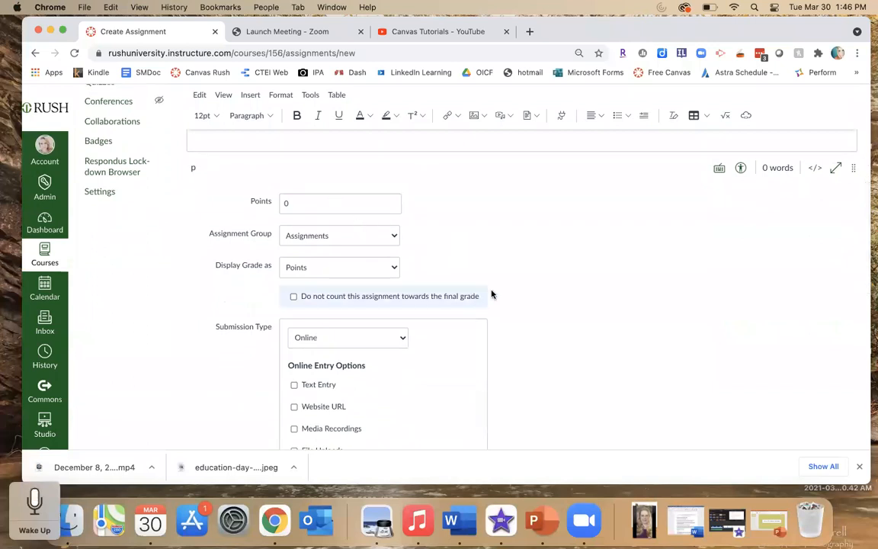
{"action": "scroll", "coordinate": [508, 306], "scroll_direction": "down", "scroll_amount": 2}
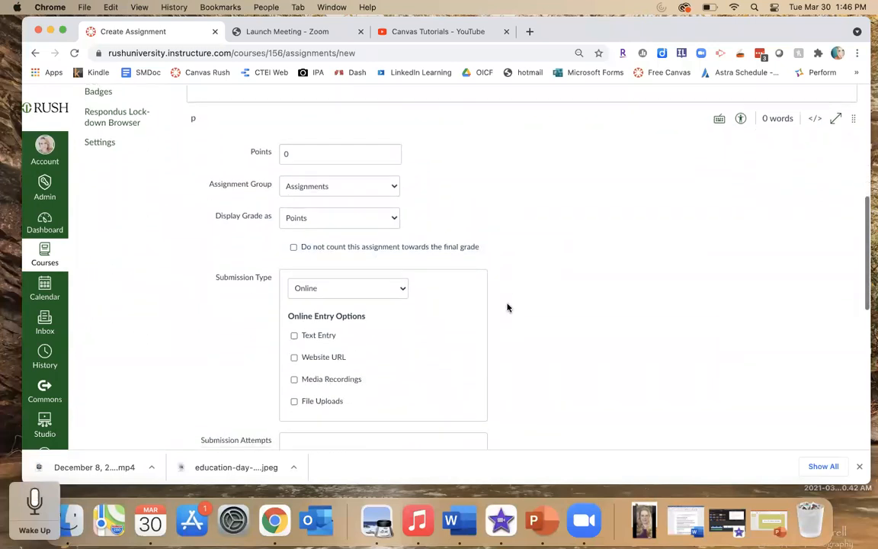
- Examine the Assignment Group, Display Grade as, and Submission Type options without changing them
{"action": "left_click", "coordinate": [394, 183]}
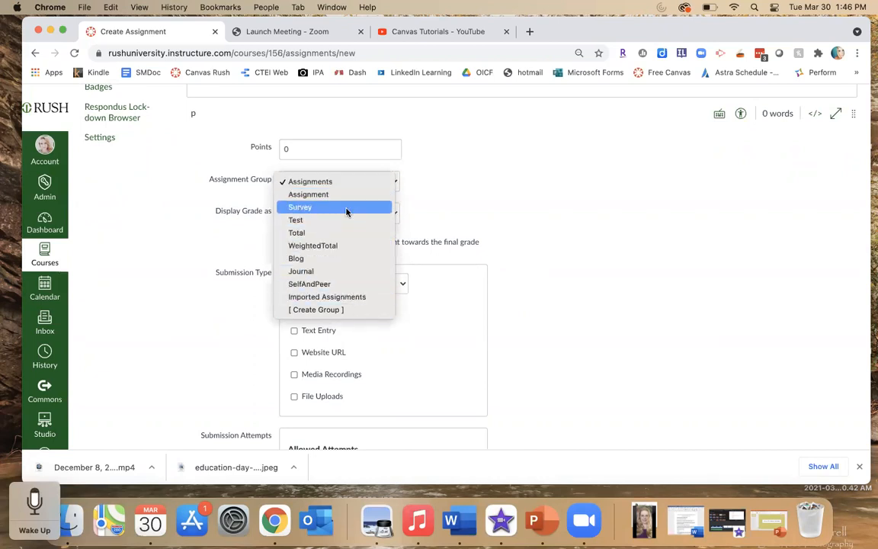
{"action": "left_click", "coordinate": [437, 175]}
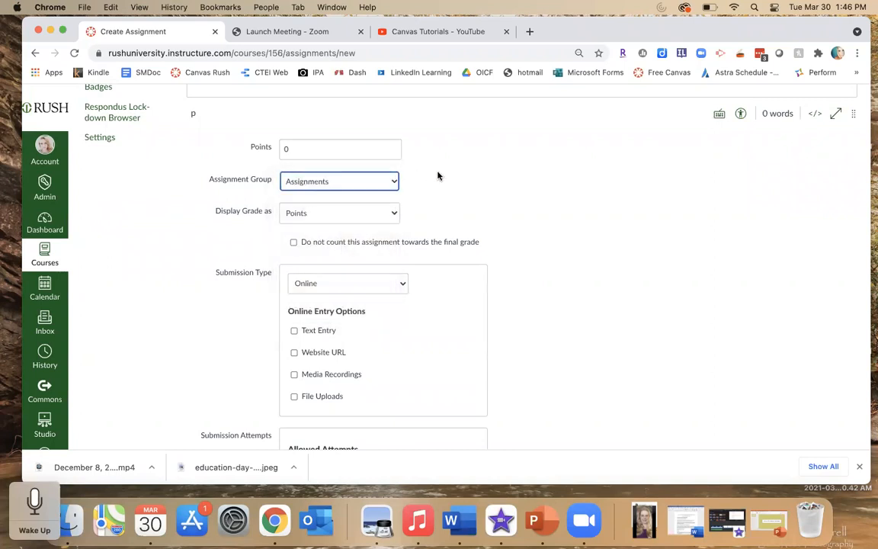
{"action": "scroll", "coordinate": [494, 180], "scroll_direction": "down", "scroll_amount": 2}
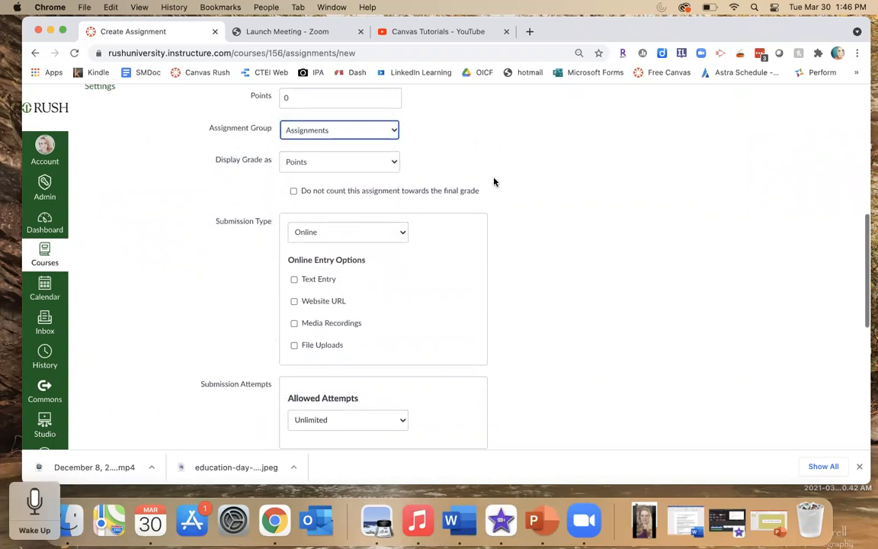
{"action": "left_click", "coordinate": [392, 162]}
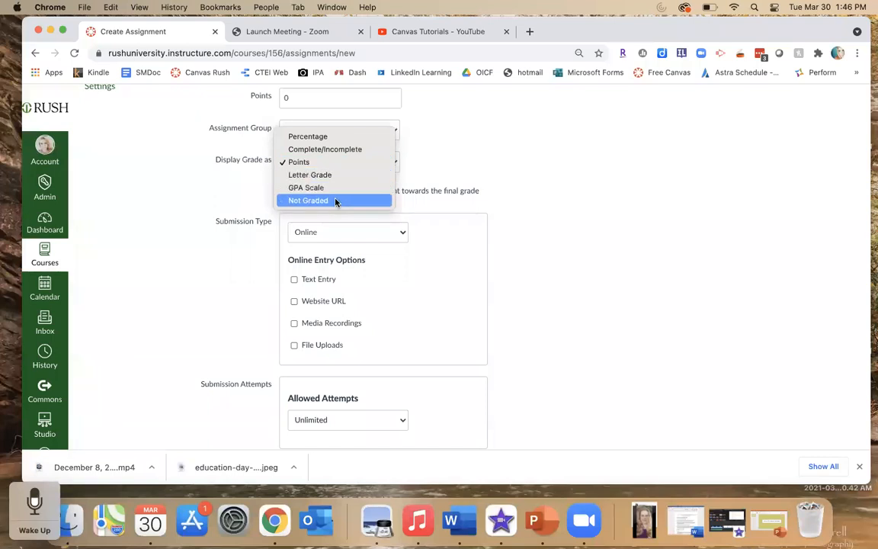
{"action": "left_click", "coordinate": [571, 189]}
{"action": "scroll", "coordinate": [571, 189], "scroll_direction": "down", "scroll_amount": 2}
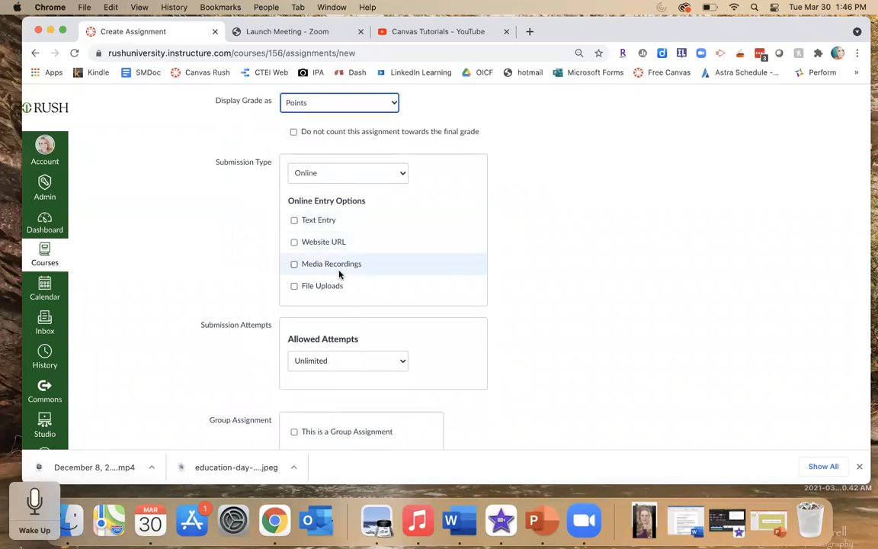
{"action": "left_click", "coordinate": [400, 172]}
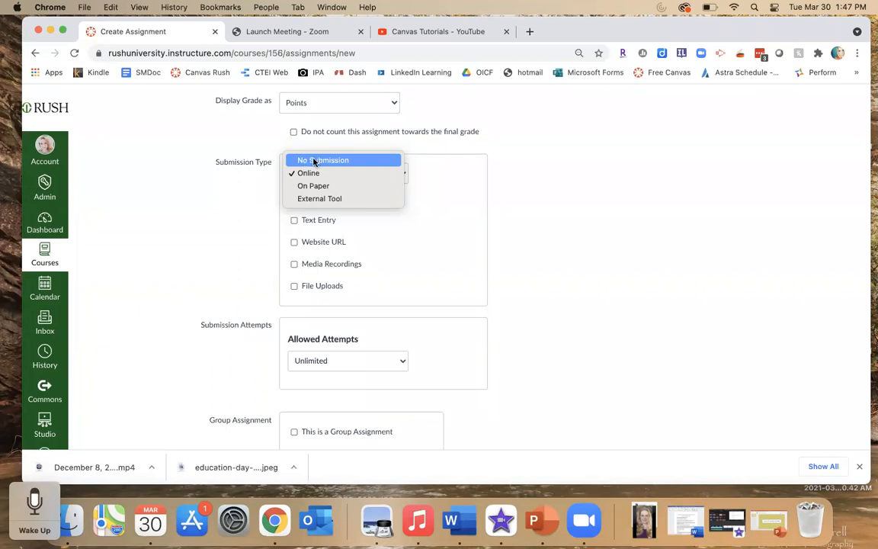
{"action": "left_click", "coordinate": [522, 204]}
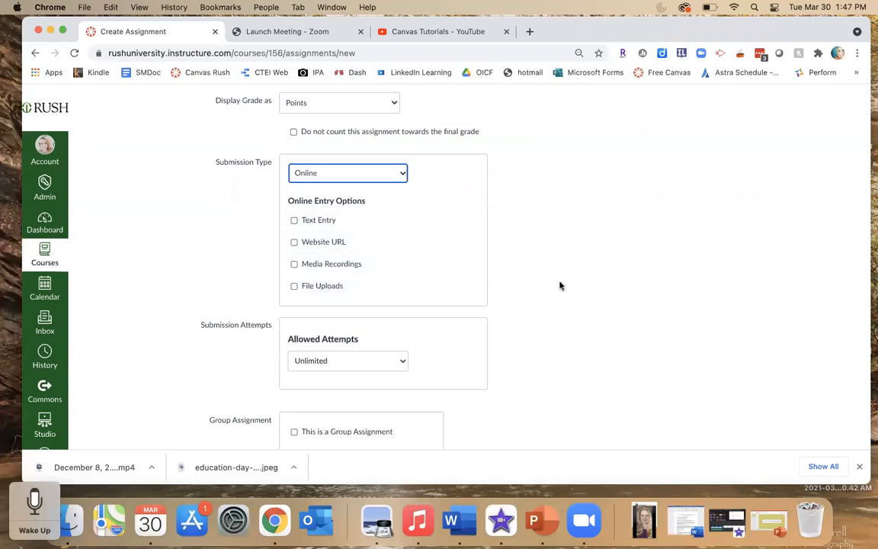
- Review the group, peer review and assign-to sections, then cancel the new assignment
{"action": "scroll", "coordinate": [528, 275], "scroll_direction": "down", "scroll_amount": 5}
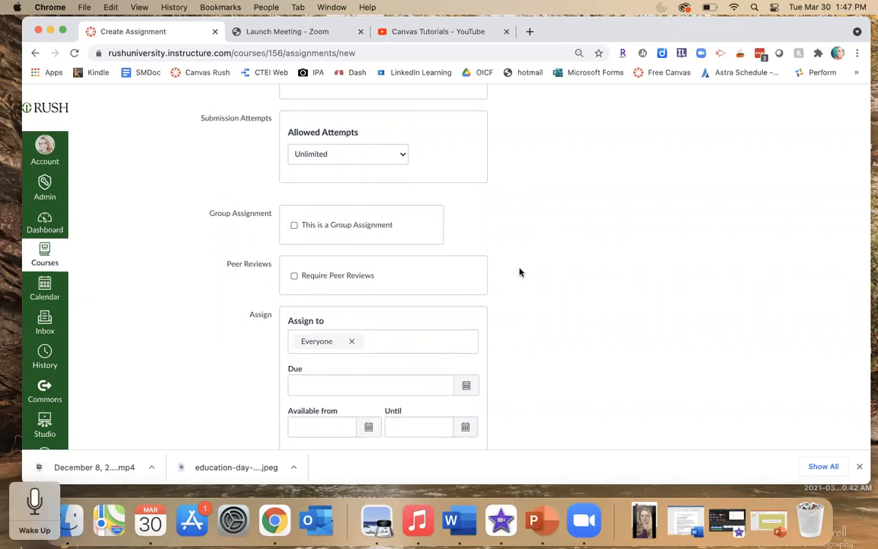
{"action": "scroll", "coordinate": [520, 273], "scroll_direction": "down", "scroll_amount": 2}
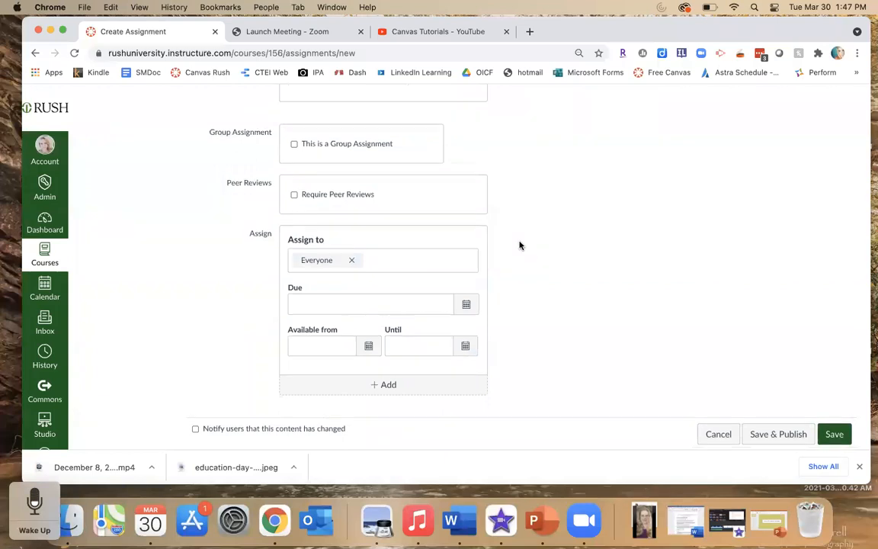
{"action": "scroll", "coordinate": [519, 245], "scroll_direction": "down", "scroll_amount": 1}
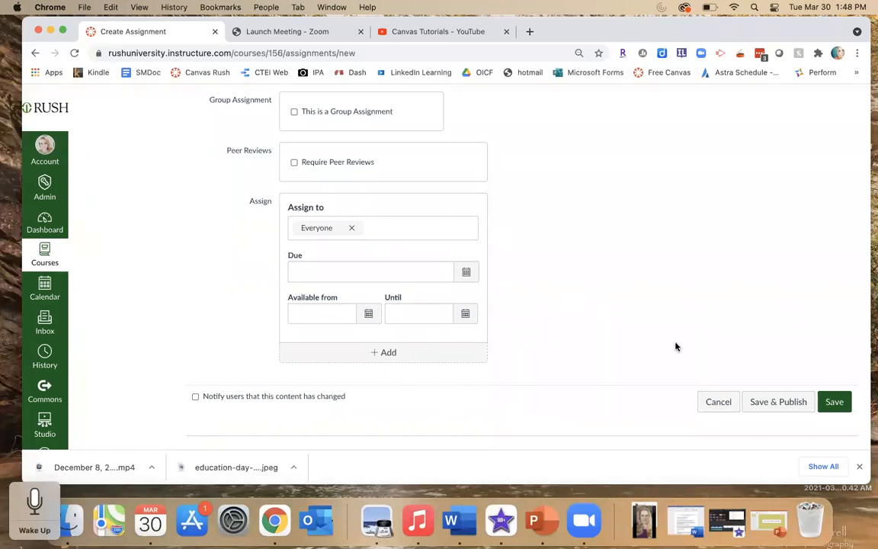
{"action": "left_click", "coordinate": [706, 401]}
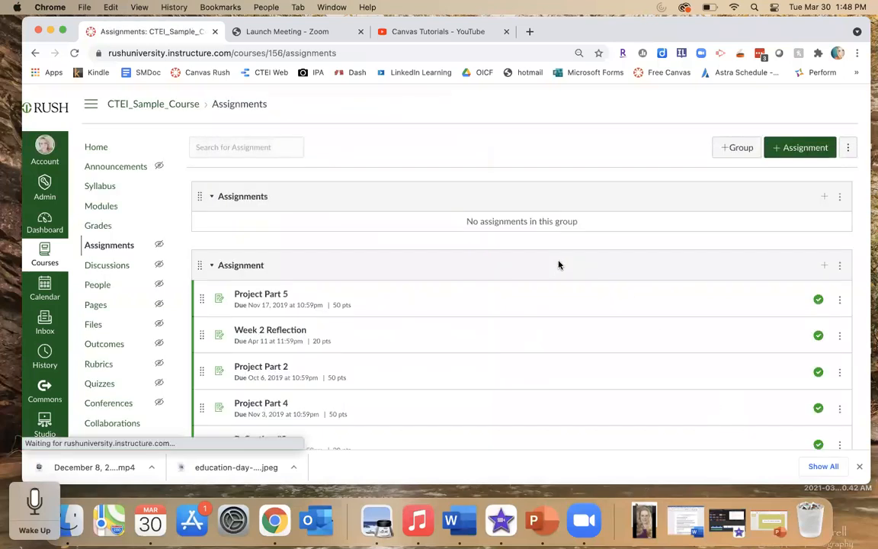
- Open the course Syllabus and read through its course overview and course summary of assignments
{"action": "left_click", "coordinate": [98, 185]}
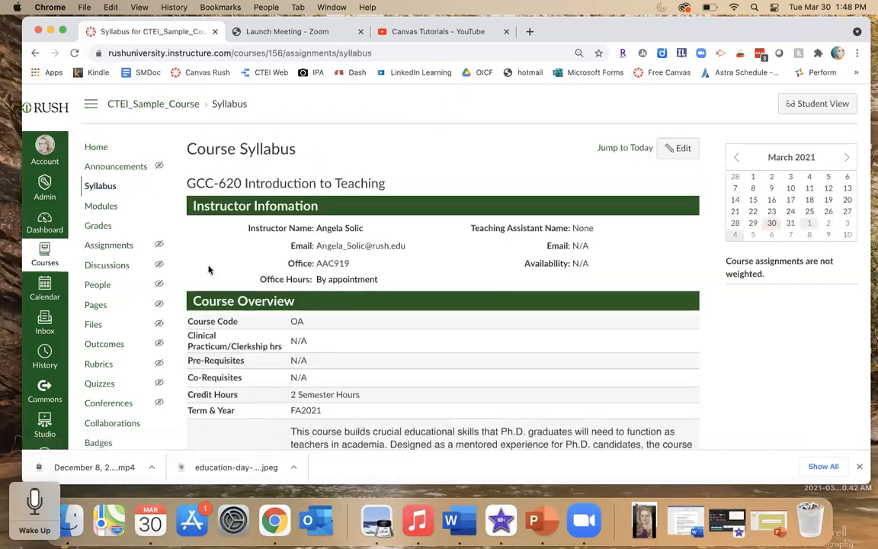
{"action": "scroll", "coordinate": [210, 269], "scroll_direction": "down", "scroll_amount": 2}
{"action": "scroll", "coordinate": [210, 270], "scroll_direction": "down", "scroll_amount": 10}
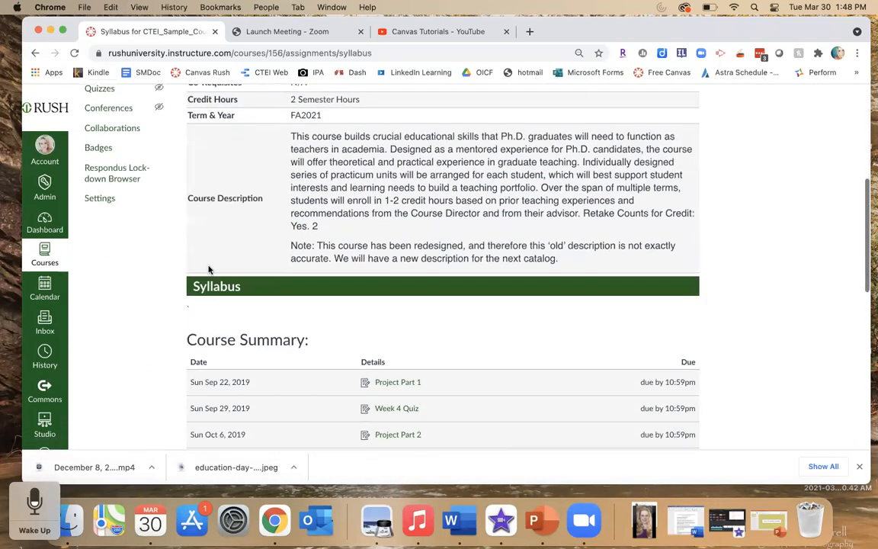
{"action": "scroll", "coordinate": [210, 269], "scroll_direction": "down", "scroll_amount": 5}
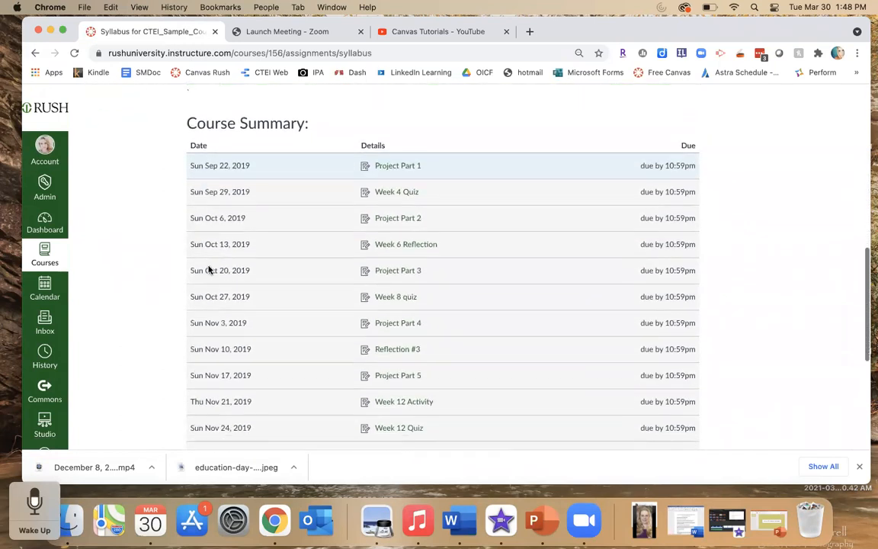
{"action": "scroll", "coordinate": [208, 267], "scroll_direction": "down", "scroll_amount": 1}
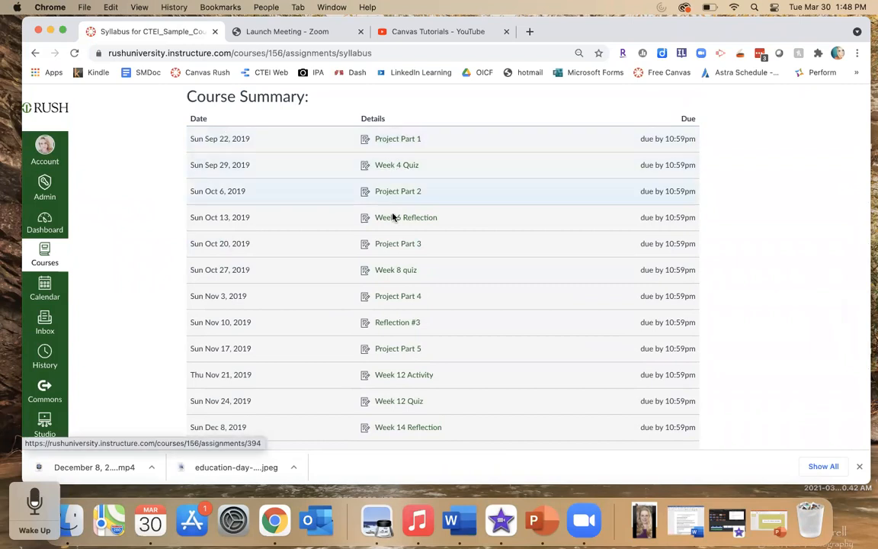
{"action": "scroll", "coordinate": [402, 357], "scroll_direction": "down", "scroll_amount": 2}
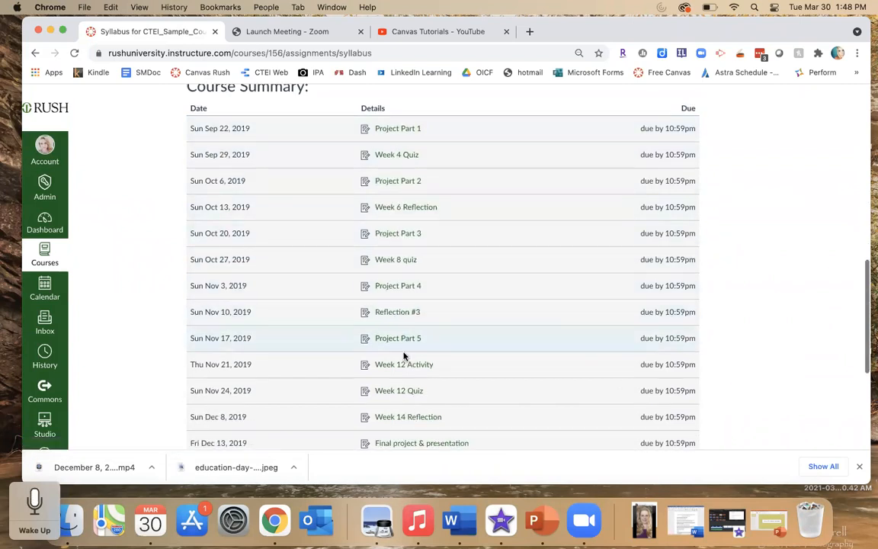
{"action": "scroll", "coordinate": [405, 356], "scroll_direction": "down", "scroll_amount": 1}
{"action": "scroll", "coordinate": [404, 356], "scroll_direction": "down", "scroll_amount": 4}
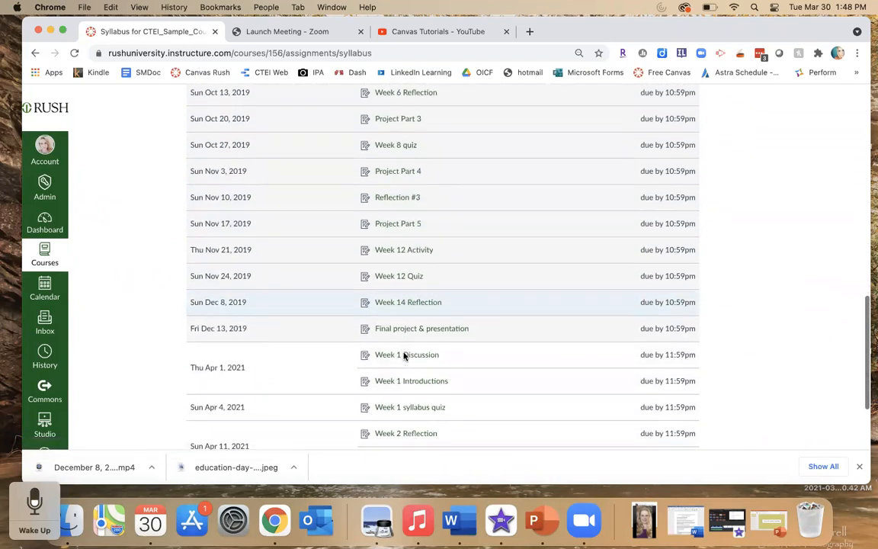
{"action": "scroll", "coordinate": [404, 356], "scroll_direction": "down", "scroll_amount": 1}
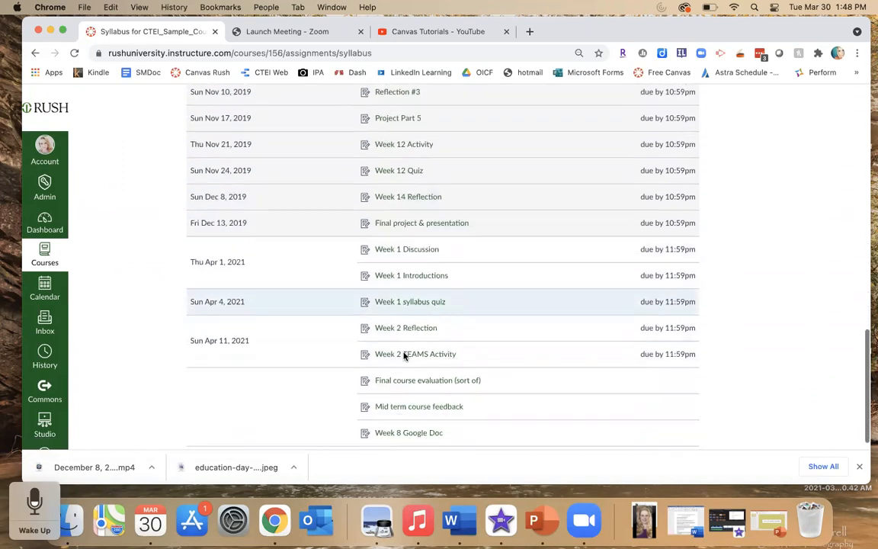
- Scroll back up through the syllabus to review the instructor information and course overview
{"action": "scroll", "coordinate": [404, 356], "scroll_direction": "up", "scroll_amount": 1}
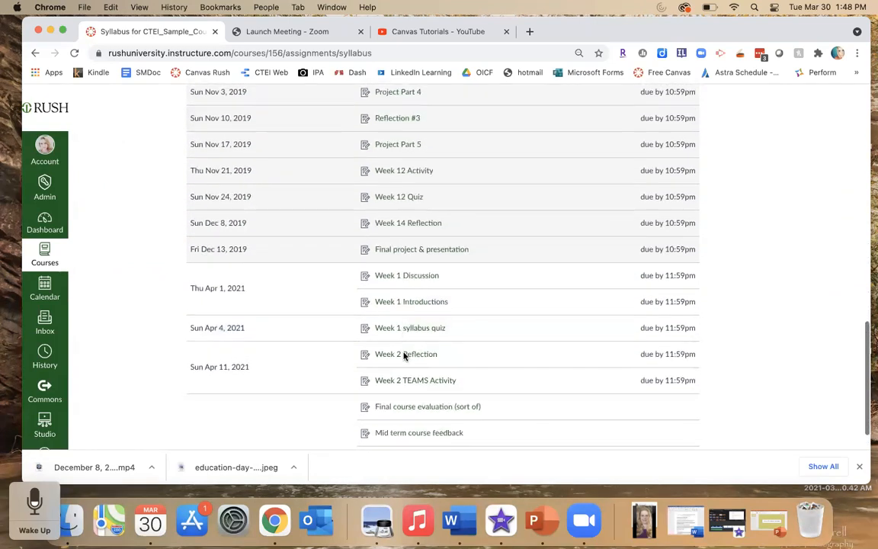
{"action": "scroll", "coordinate": [404, 356], "scroll_direction": "down", "scroll_amount": 2}
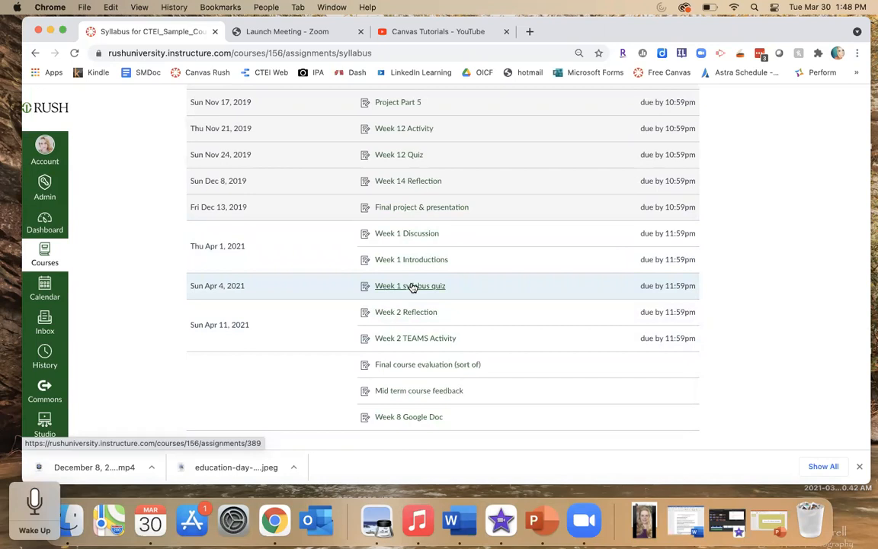
{"action": "scroll", "coordinate": [411, 286], "scroll_direction": "up", "scroll_amount": 5}
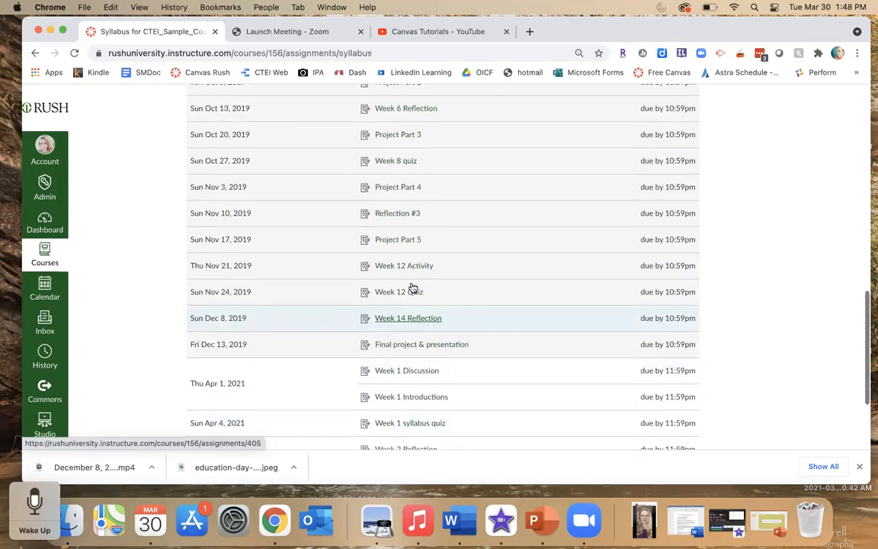
{"action": "scroll", "coordinate": [411, 286], "scroll_direction": "up", "scroll_amount": 2}
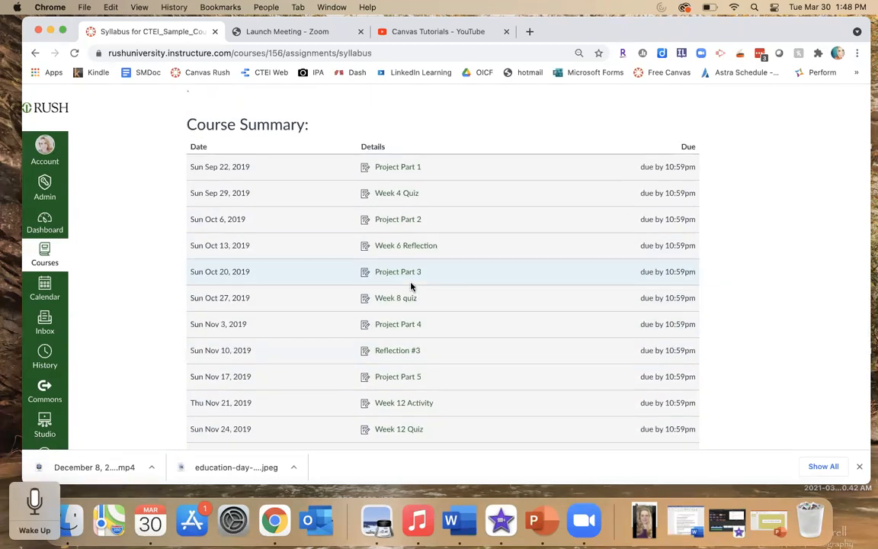
{"action": "scroll", "coordinate": [411, 287], "scroll_direction": "up", "scroll_amount": 1}
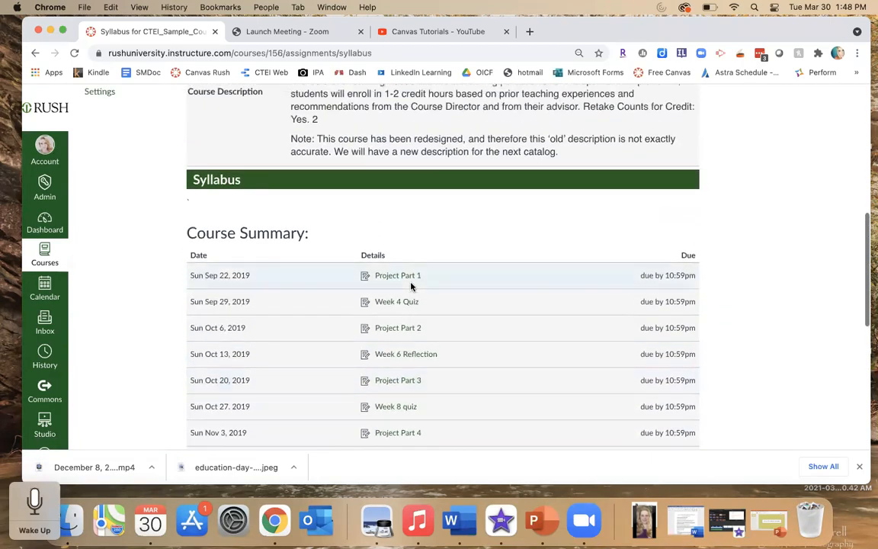
{"action": "scroll", "coordinate": [481, 255], "scroll_direction": "down", "scroll_amount": 1}
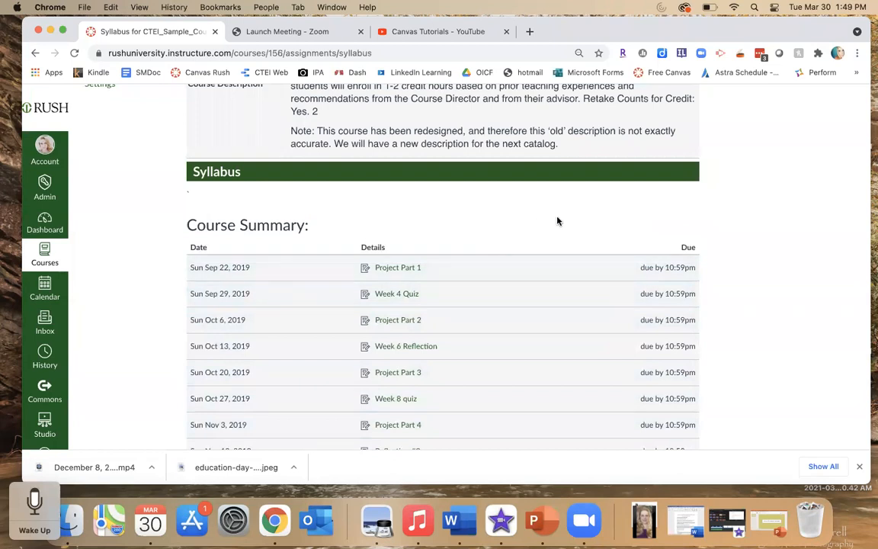
{"action": "scroll", "coordinate": [558, 222], "scroll_direction": "up", "scroll_amount": 6}
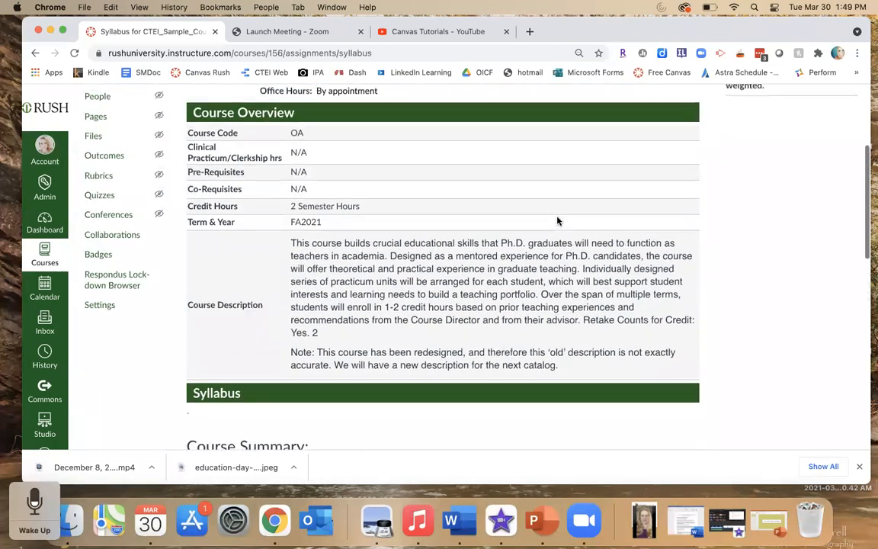
{"action": "scroll", "coordinate": [558, 221], "scroll_direction": "up", "scroll_amount": 4}
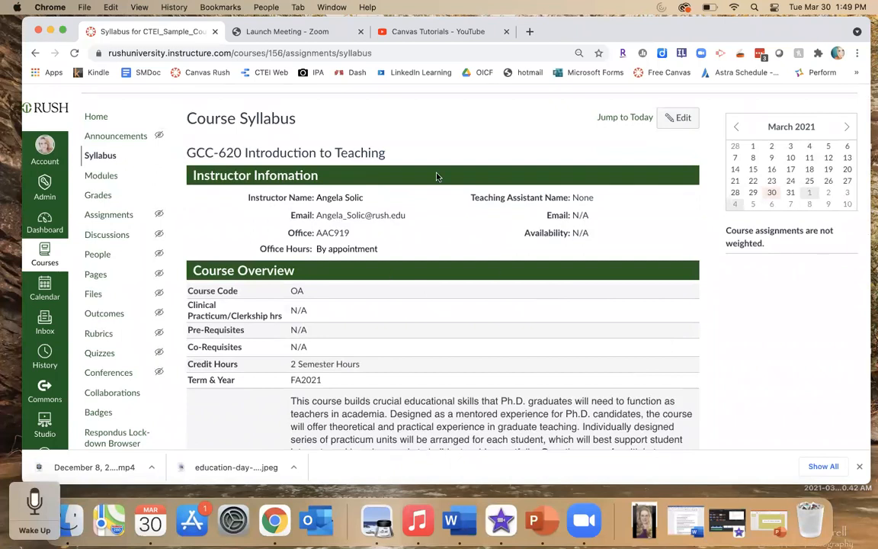
{"action": "scroll", "coordinate": [427, 260], "scroll_direction": "down", "scroll_amount": 3}
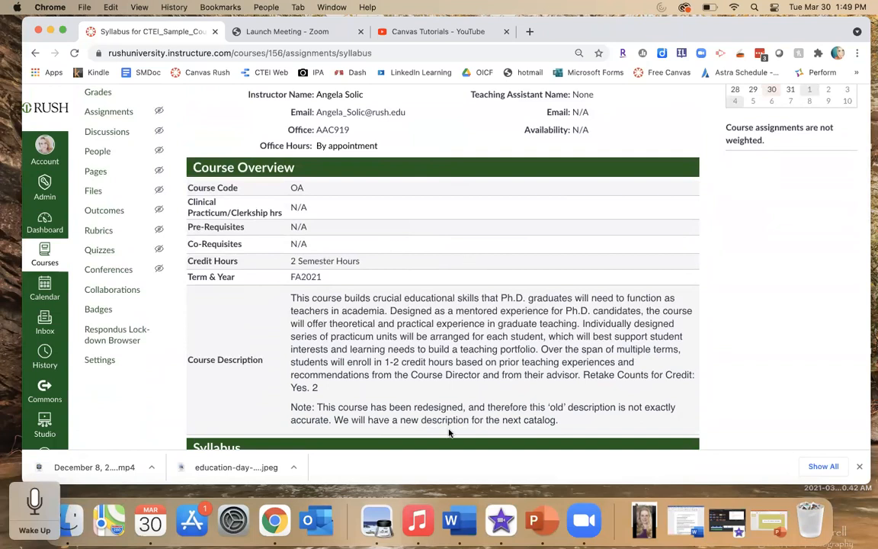
{"action": "scroll", "coordinate": [447, 295], "scroll_direction": "up", "scroll_amount": 3}
{"action": "scroll", "coordinate": [448, 296], "scroll_direction": "up", "scroll_amount": 1}
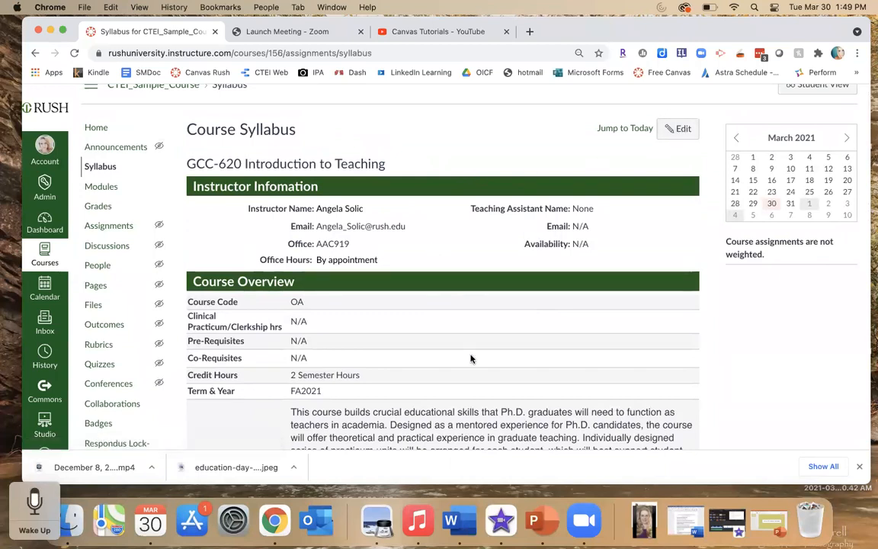
{"action": "scroll", "coordinate": [471, 359], "scroll_direction": "down", "scroll_amount": 1}
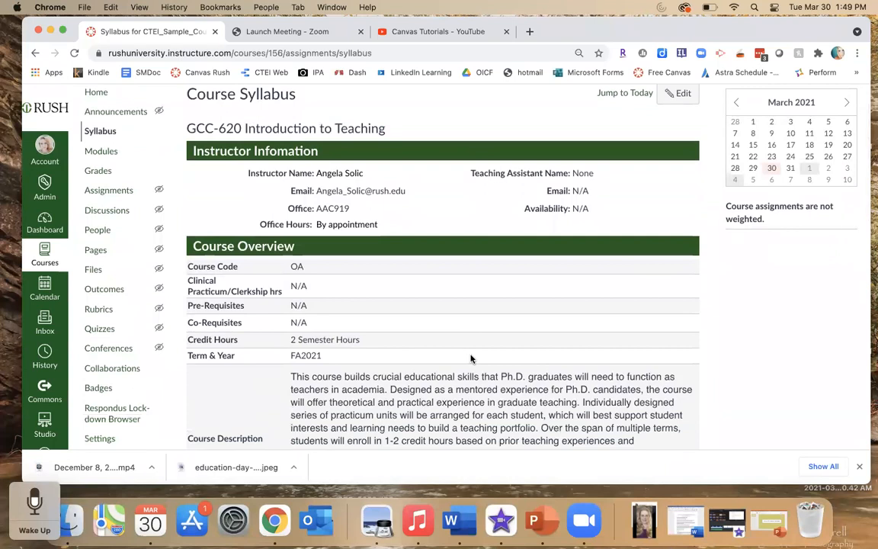
- Open the course People page and scroll through the student and teacher roster
{"action": "left_click", "coordinate": [96, 232]}
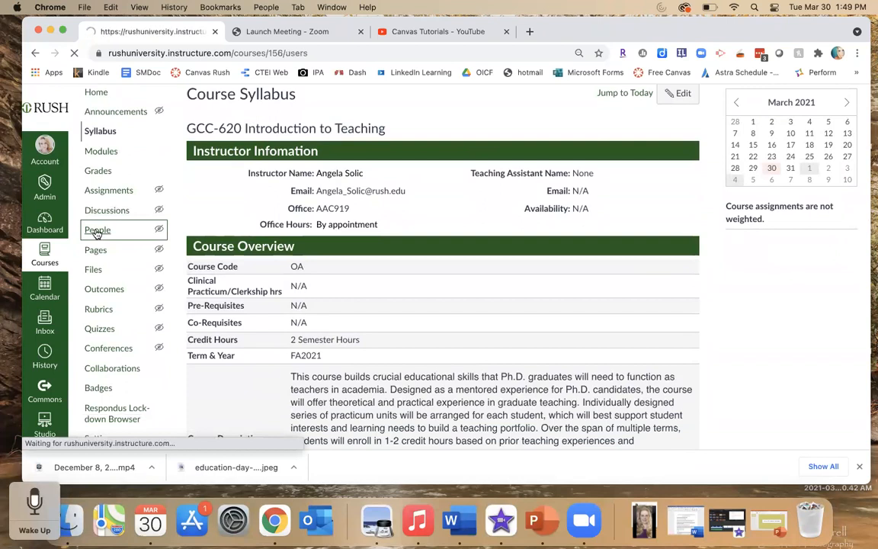
{"action": "scroll", "coordinate": [189, 260], "scroll_direction": "down", "scroll_amount": 3}
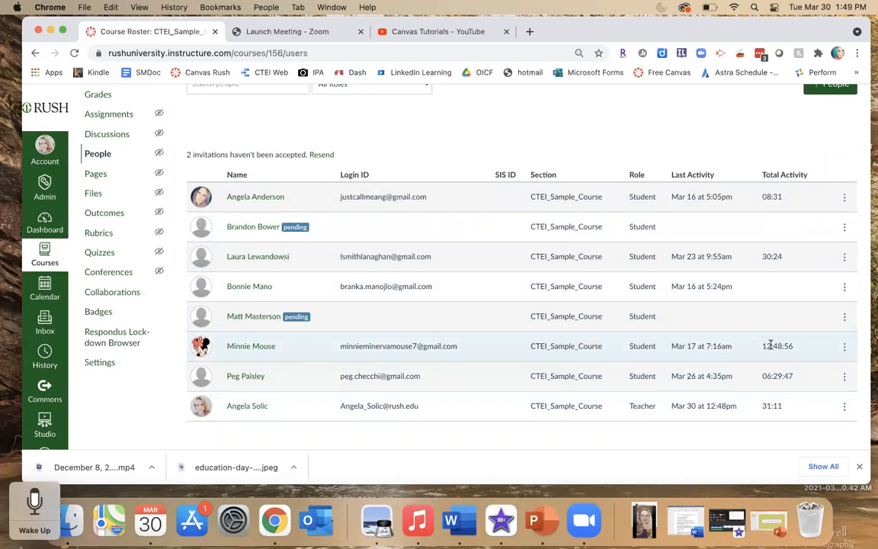
{"action": "scroll", "coordinate": [751, 229], "scroll_direction": "up", "scroll_amount": 3}
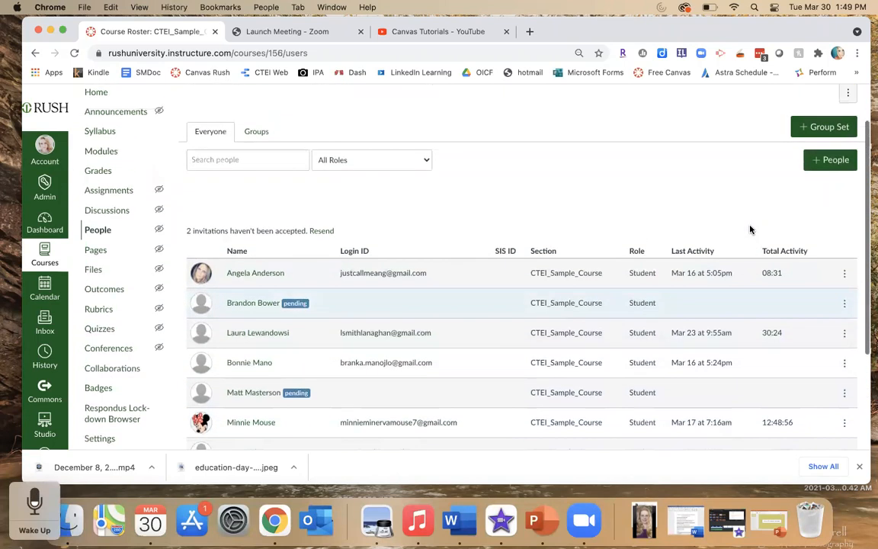
{"action": "scroll", "coordinate": [752, 229], "scroll_direction": "up", "scroll_amount": 1}
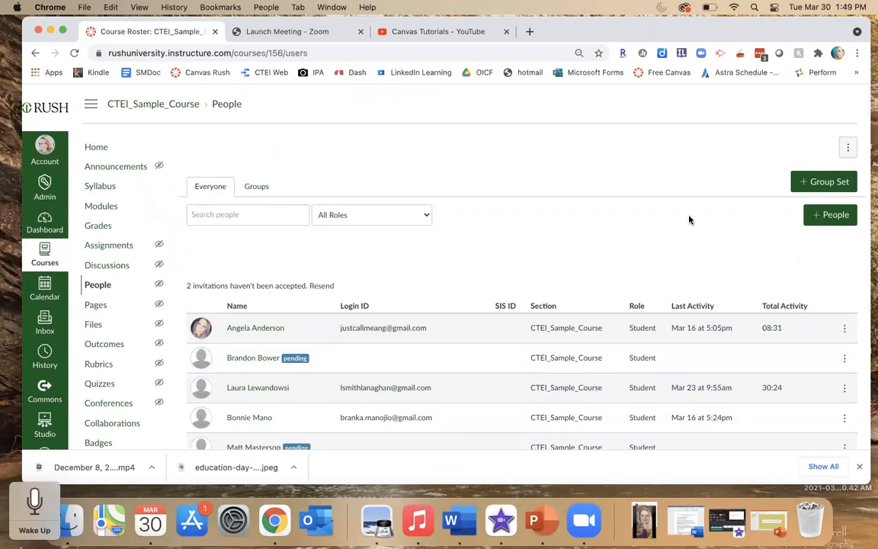
{"action": "scroll", "coordinate": [557, 242], "scroll_direction": "down", "scroll_amount": 1}
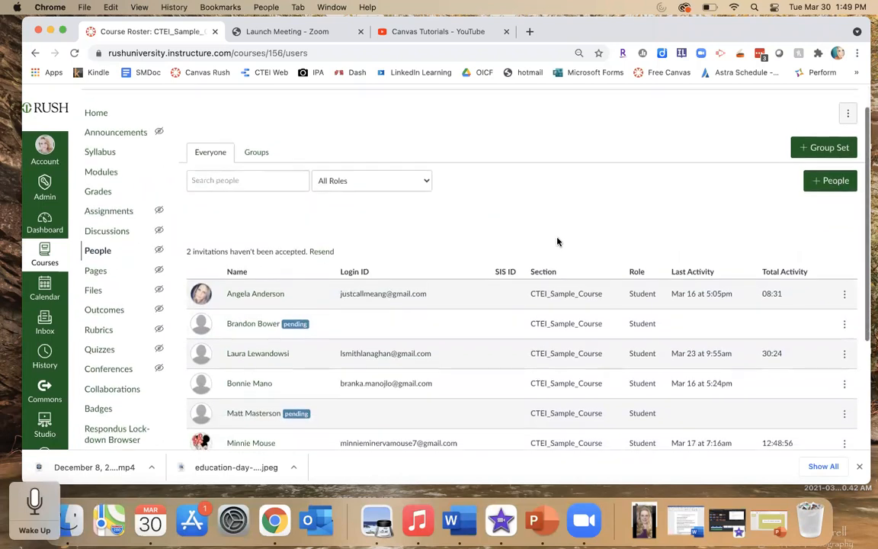
{"action": "scroll", "coordinate": [557, 242], "scroll_direction": "down", "scroll_amount": 1}
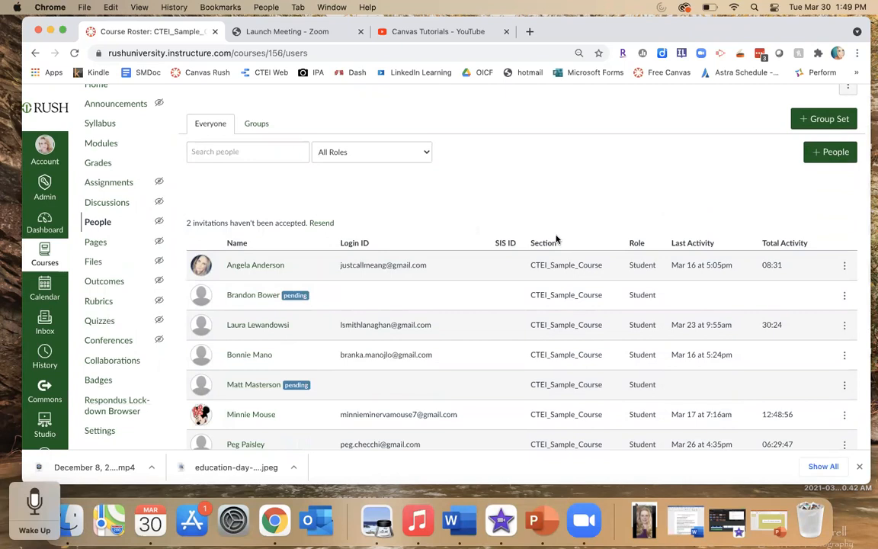
{"action": "scroll", "coordinate": [513, 228], "scroll_direction": "down", "scroll_amount": 2}
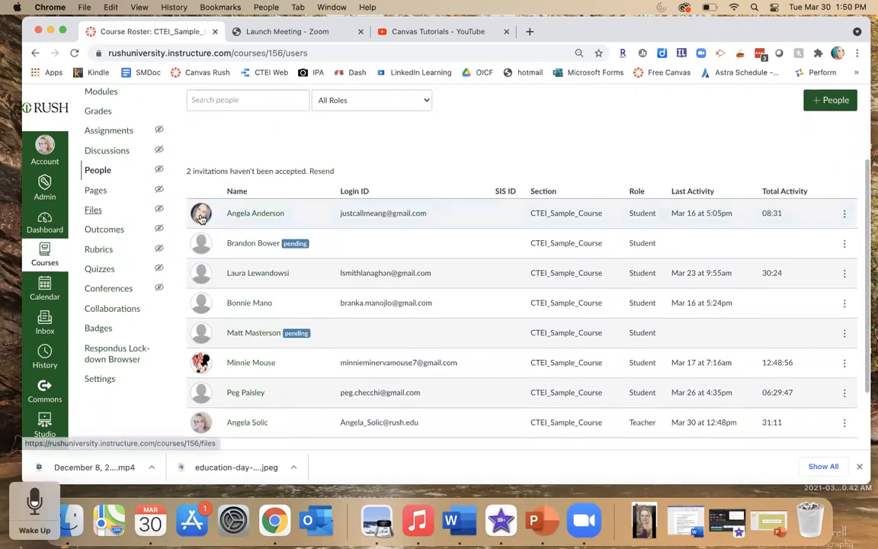
- Open the course Files page, then the Outcomes page, and read the outcomes setup guidance
{"action": "left_click", "coordinate": [92, 210]}
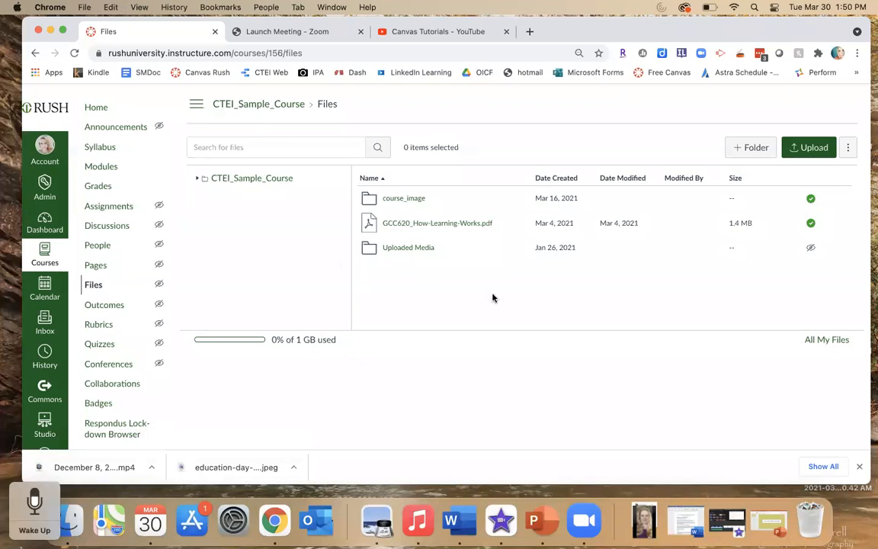
{"action": "left_click", "coordinate": [96, 306]}
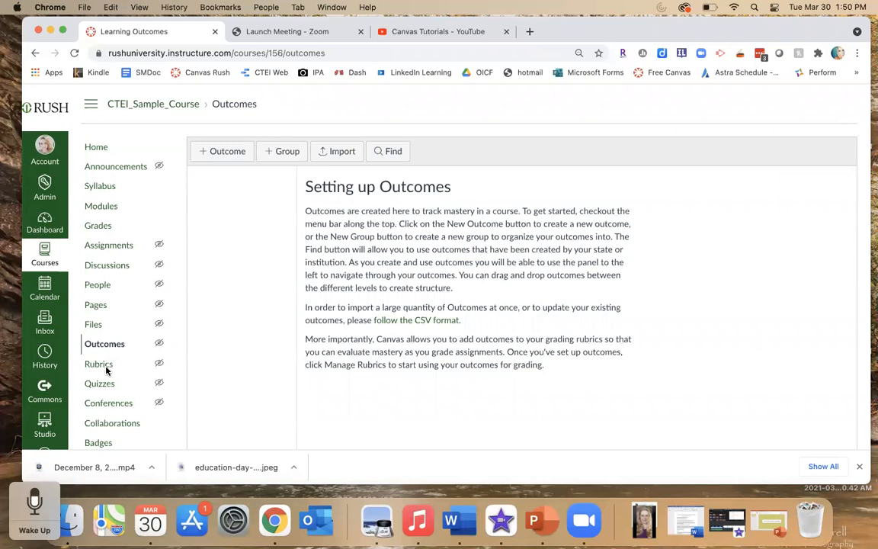
{"action": "scroll", "coordinate": [111, 362], "scroll_direction": "down", "scroll_amount": 3}
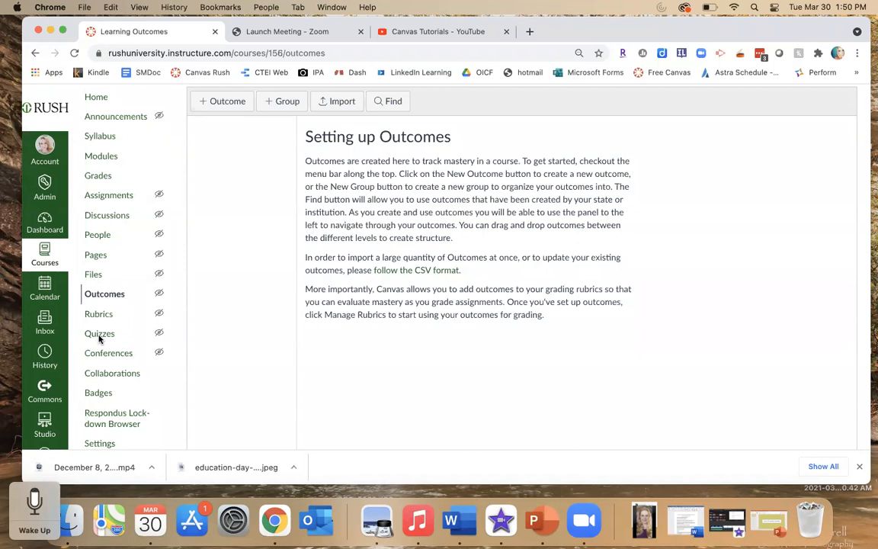
- Open the Quizzes page and review the list of assignment quizzes
{"action": "left_click", "coordinate": [103, 335]}
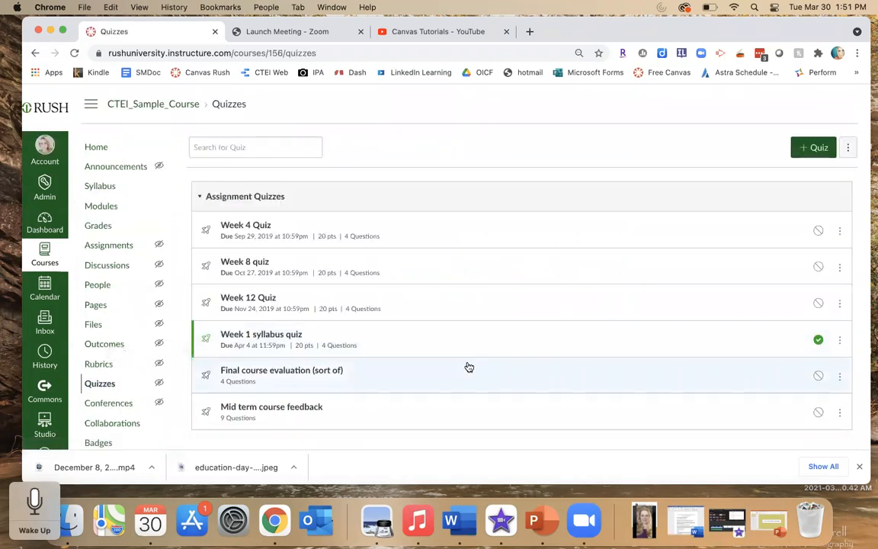
{"action": "scroll", "coordinate": [469, 367], "scroll_direction": "down", "scroll_amount": 1}
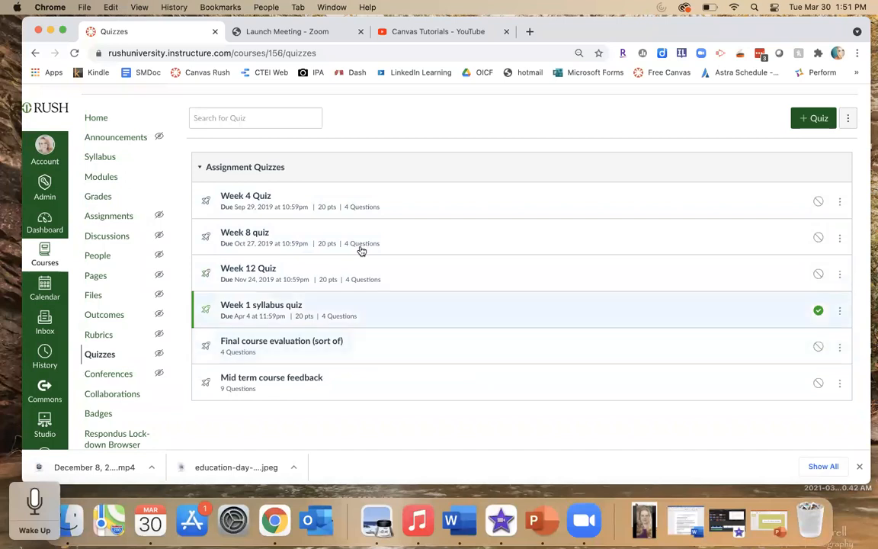
{"action": "mouse_move", "coordinate": [267, 206]}
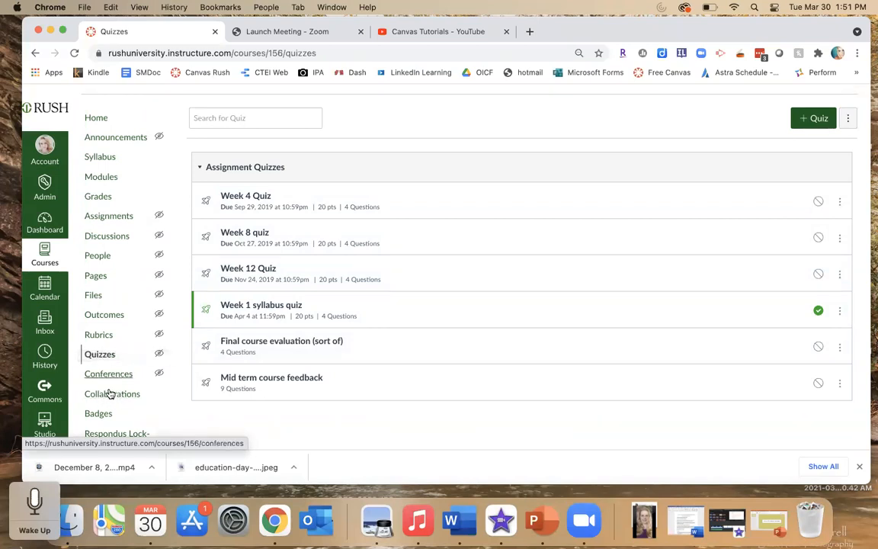
{"action": "scroll", "coordinate": [176, 379], "scroll_direction": "down", "scroll_amount": 2}
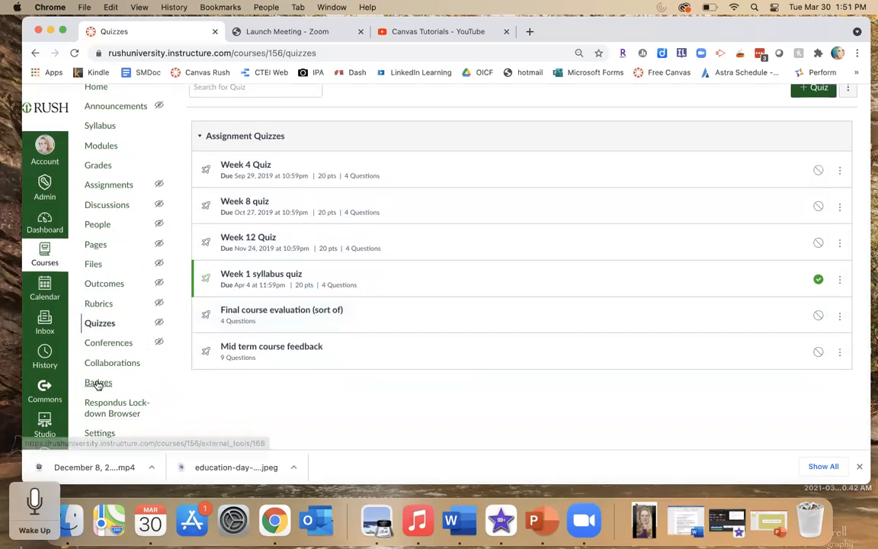
{"action": "scroll", "coordinate": [182, 317], "scroll_direction": "up", "scroll_amount": 4}
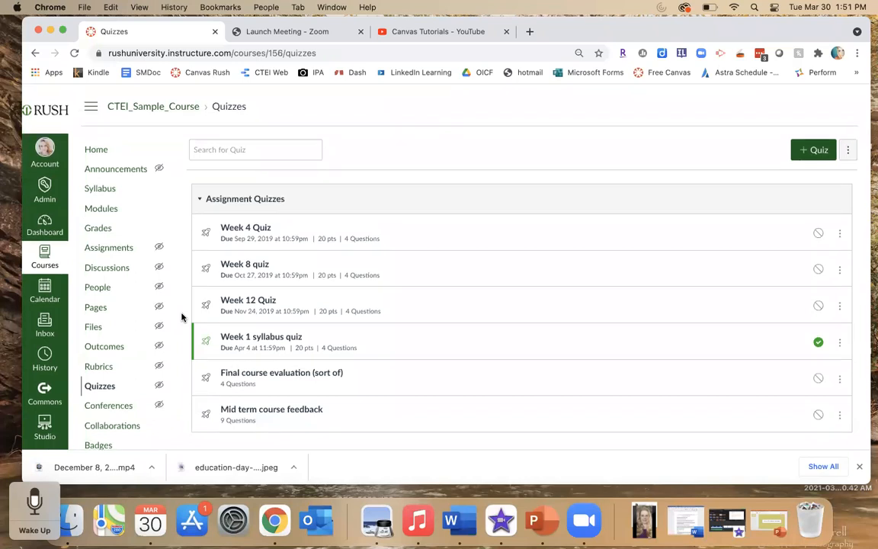
- Browse all courses from the Courses menu and open the Growing with Canvas (Teacher Training) course
{"action": "left_click", "coordinate": [96, 149]}
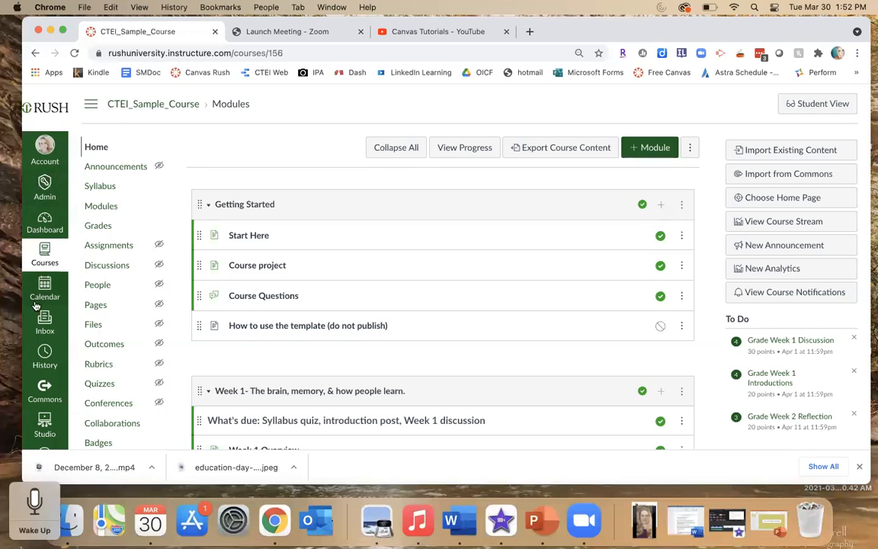
{"action": "left_click", "coordinate": [45, 254]}
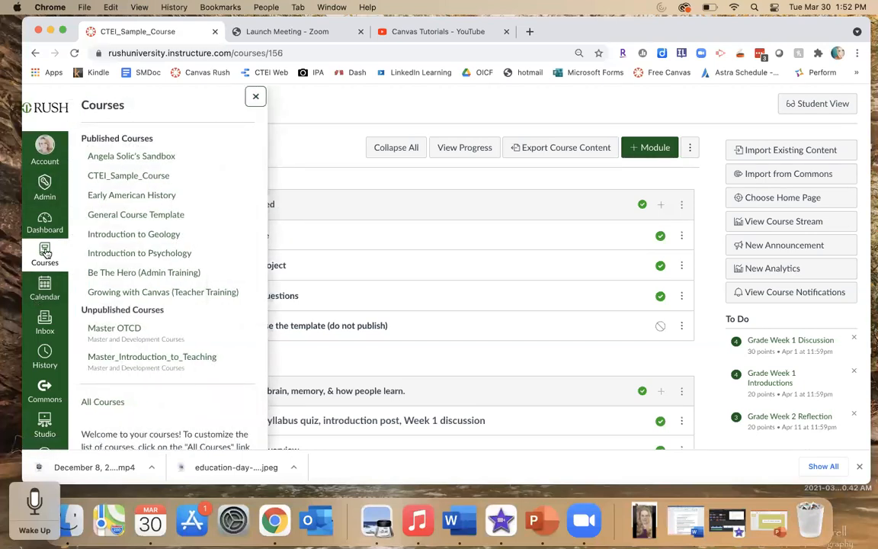
{"action": "left_click", "coordinate": [104, 409]}
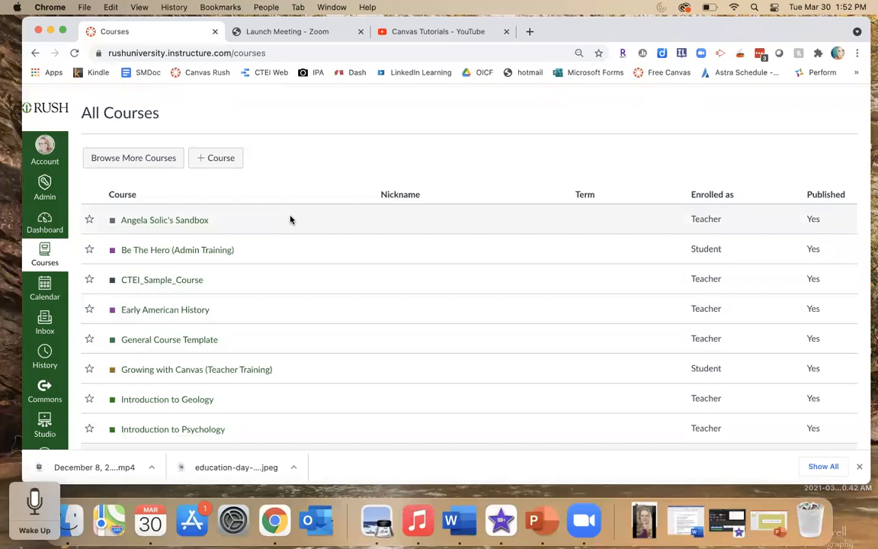
{"action": "left_click", "coordinate": [118, 160]}
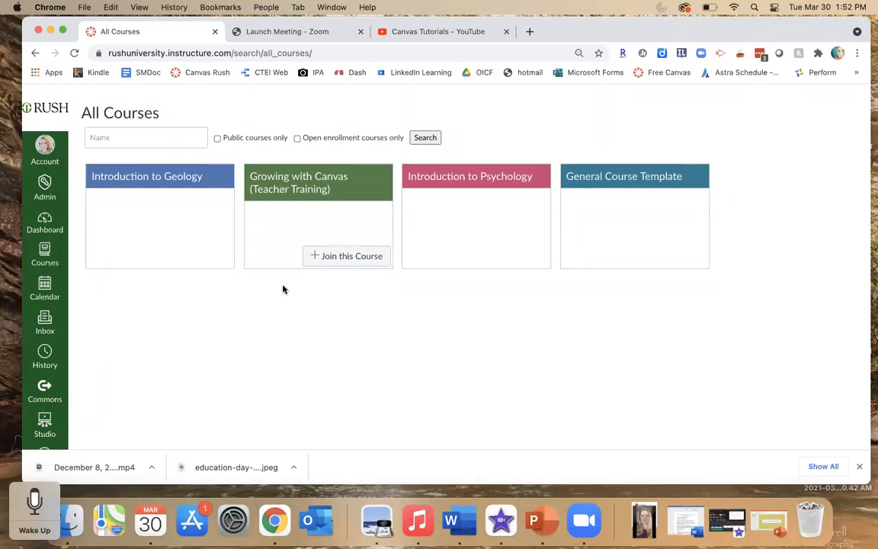
{"action": "left_click", "coordinate": [277, 183]}
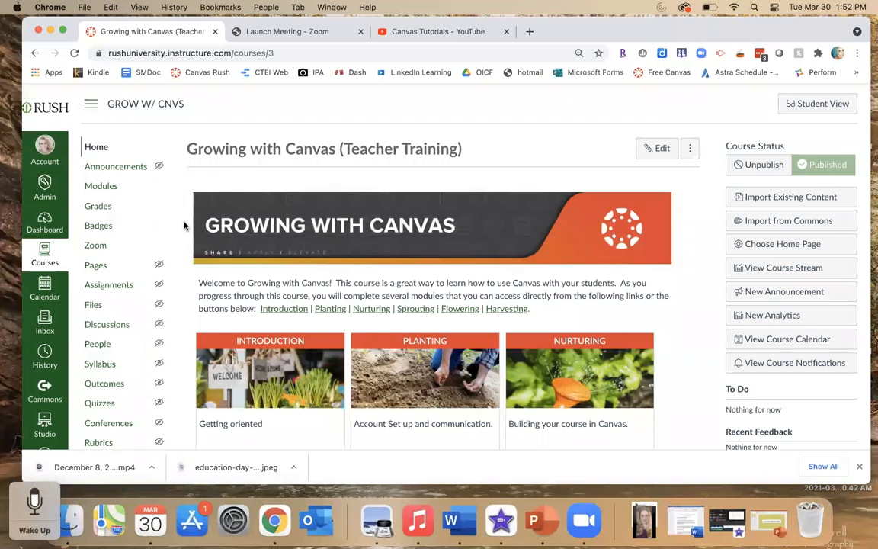
- Switch the Growing with Canvas course into Student View
{"action": "scroll", "coordinate": [183, 226], "scroll_direction": "down", "scroll_amount": 2}
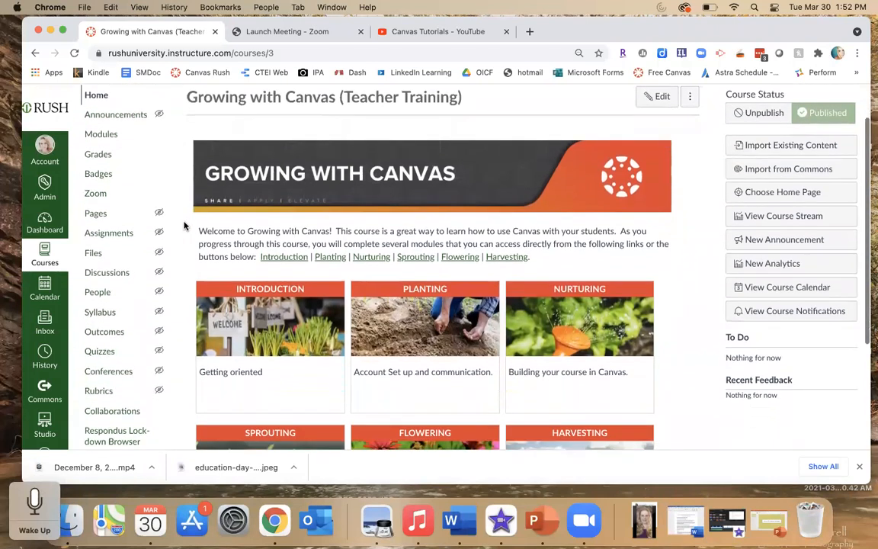
{"action": "scroll", "coordinate": [184, 226], "scroll_direction": "up", "scroll_amount": 2}
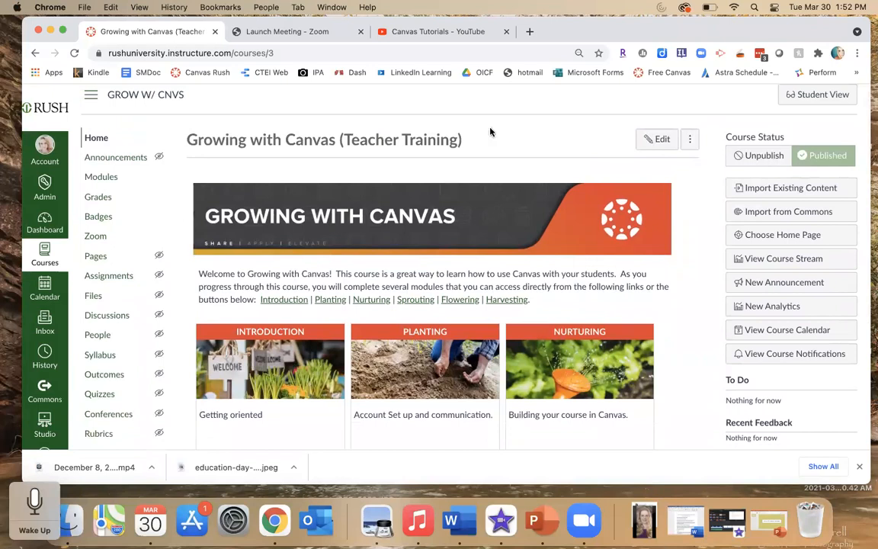
{"action": "left_click", "coordinate": [796, 94]}
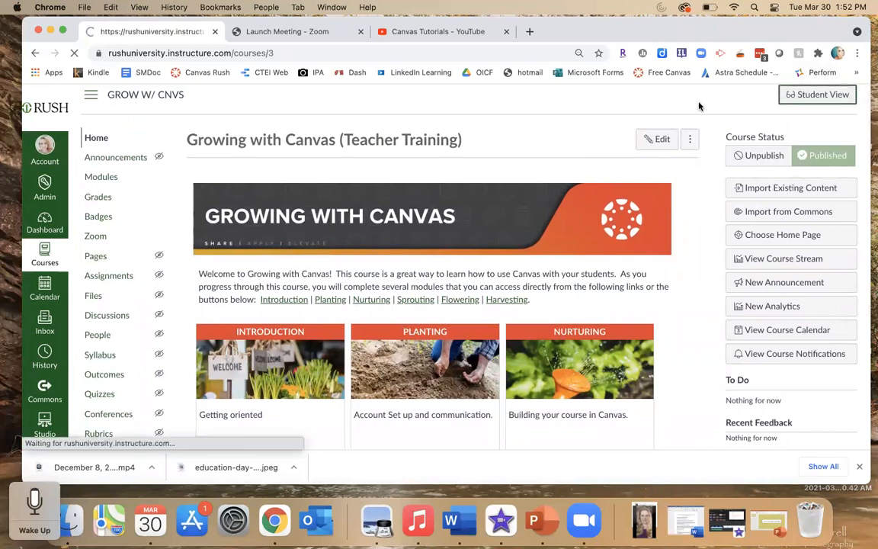
- Scroll through the course home page and its module tiles in Student View
{"action": "scroll", "coordinate": [686, 280], "scroll_direction": "down", "scroll_amount": 2}
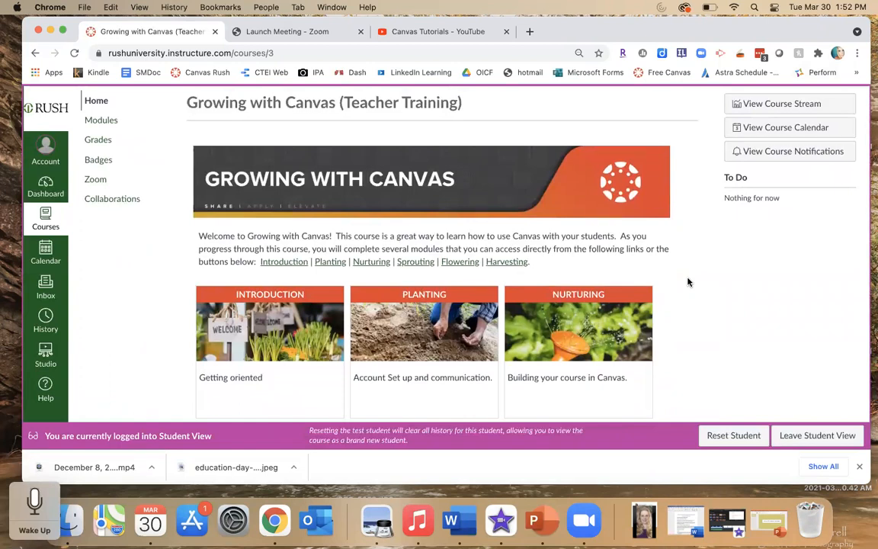
{"action": "scroll", "coordinate": [688, 282], "scroll_direction": "down", "scroll_amount": 3}
{"action": "scroll", "coordinate": [688, 283], "scroll_direction": "down", "scroll_amount": 1}
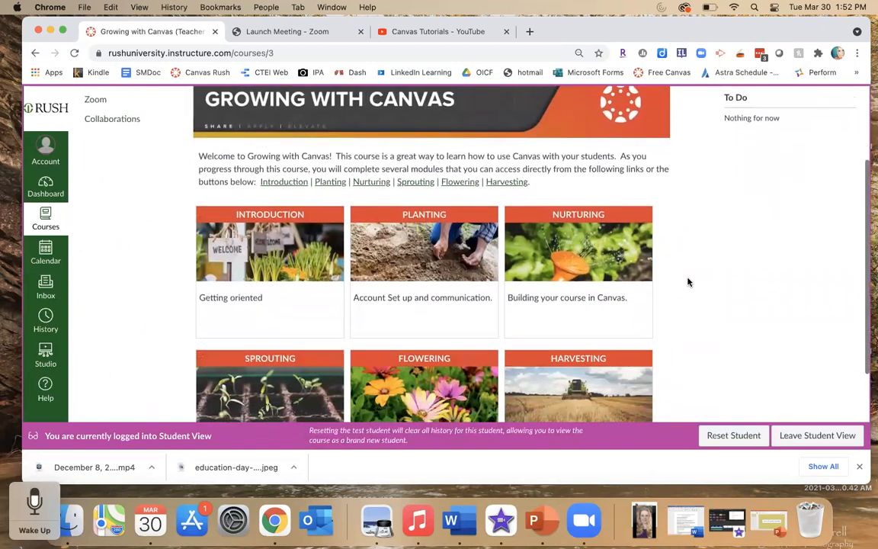
{"action": "scroll", "coordinate": [688, 282], "scroll_direction": "down", "scroll_amount": 2}
{"action": "scroll", "coordinate": [688, 282], "scroll_direction": "down", "scroll_amount": 3}
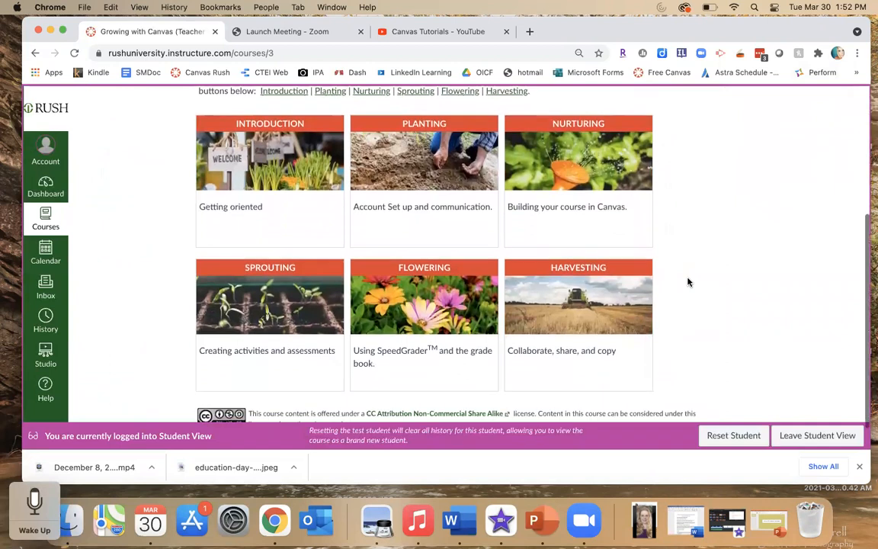
{"action": "scroll", "coordinate": [687, 282], "scroll_direction": "down", "scroll_amount": 1}
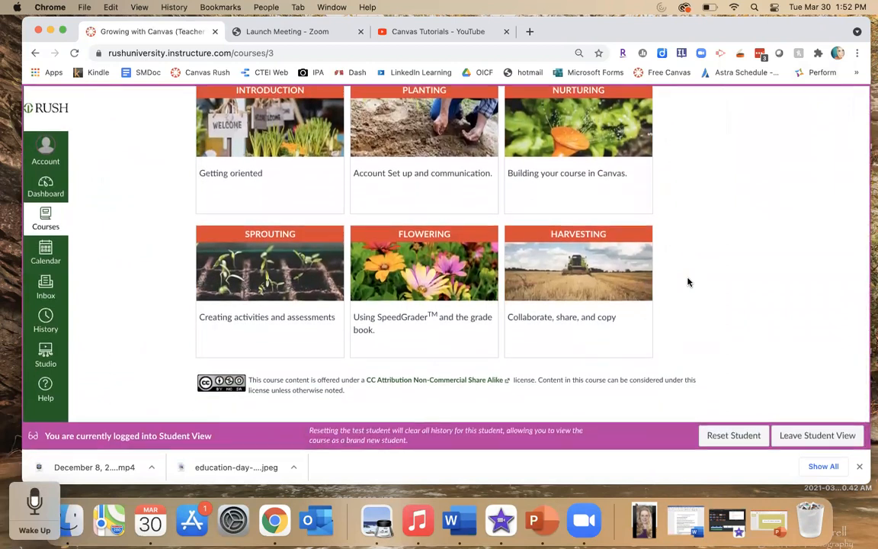
{"action": "scroll", "coordinate": [687, 283], "scroll_direction": "up", "scroll_amount": 3}
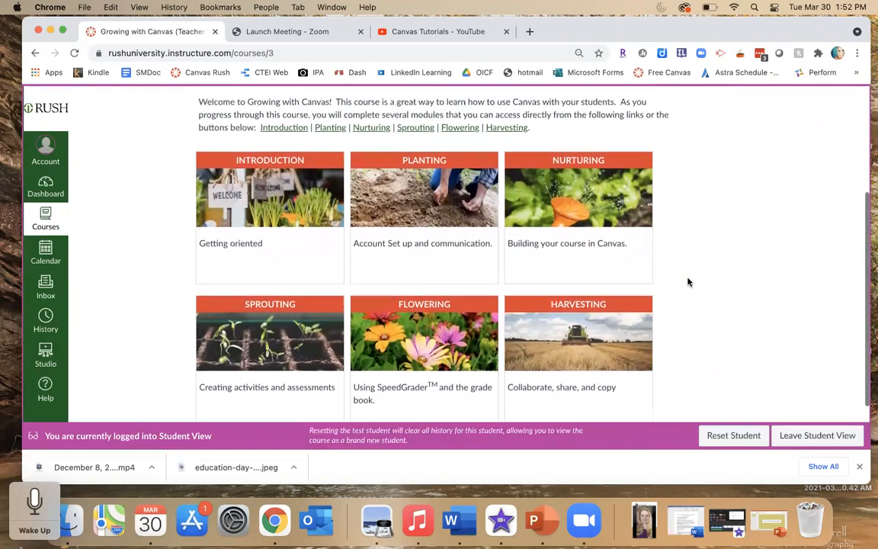
- Open the Introduction module and scroll through the Introduction, Planting and Nurturing module items
{"action": "left_click", "coordinate": [260, 192]}
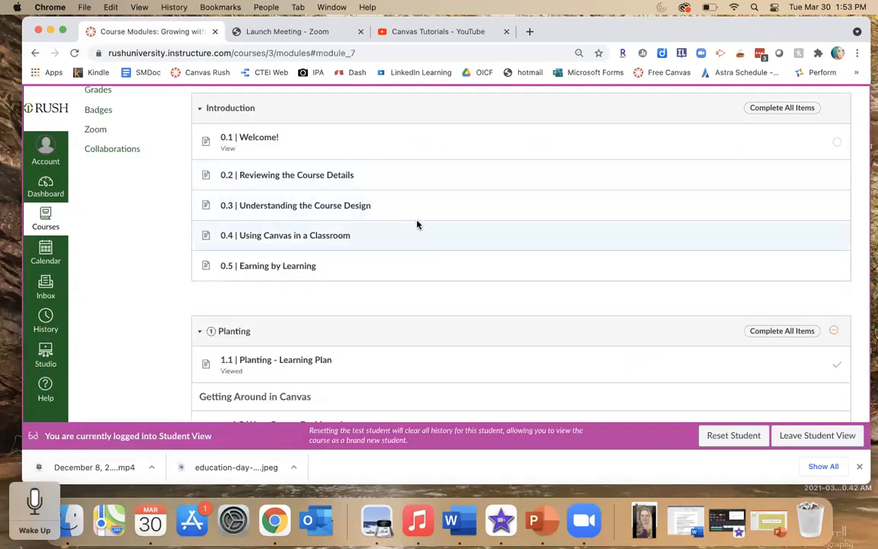
{"action": "scroll", "coordinate": [417, 225], "scroll_direction": "down", "scroll_amount": 3}
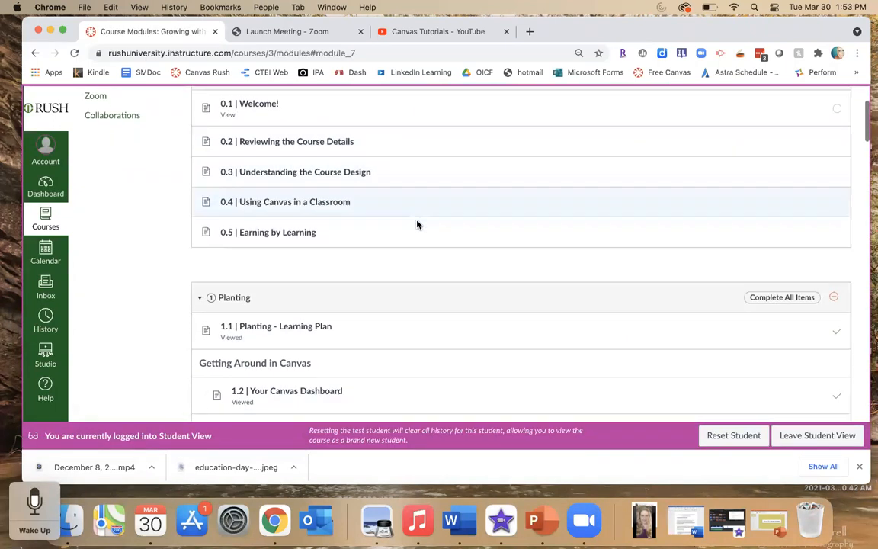
{"action": "scroll", "coordinate": [417, 224], "scroll_direction": "down", "scroll_amount": 5}
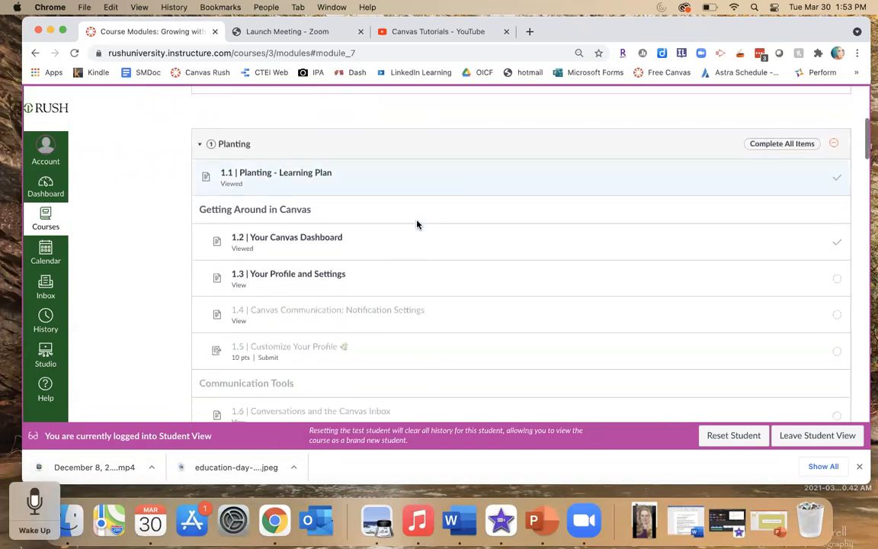
{"action": "scroll", "coordinate": [417, 224], "scroll_direction": "down", "scroll_amount": 5}
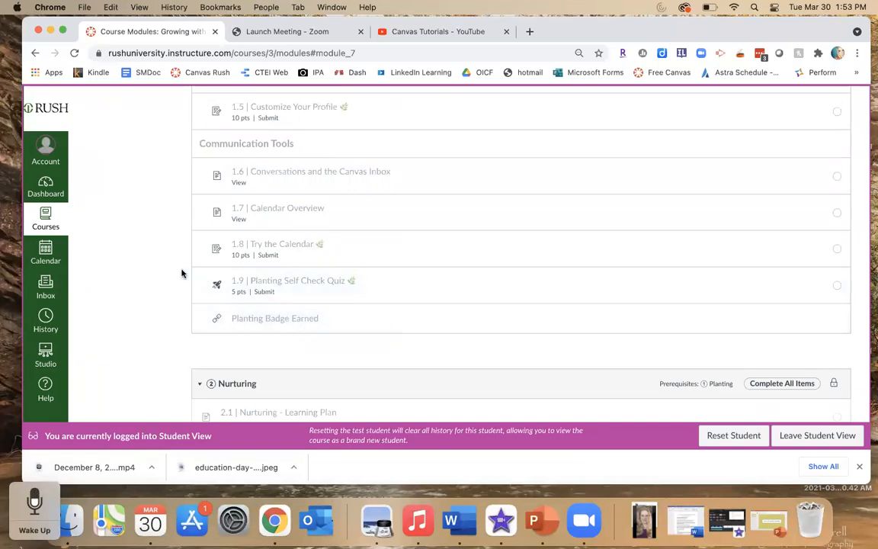
{"action": "scroll", "coordinate": [181, 273], "scroll_direction": "down", "scroll_amount": 2}
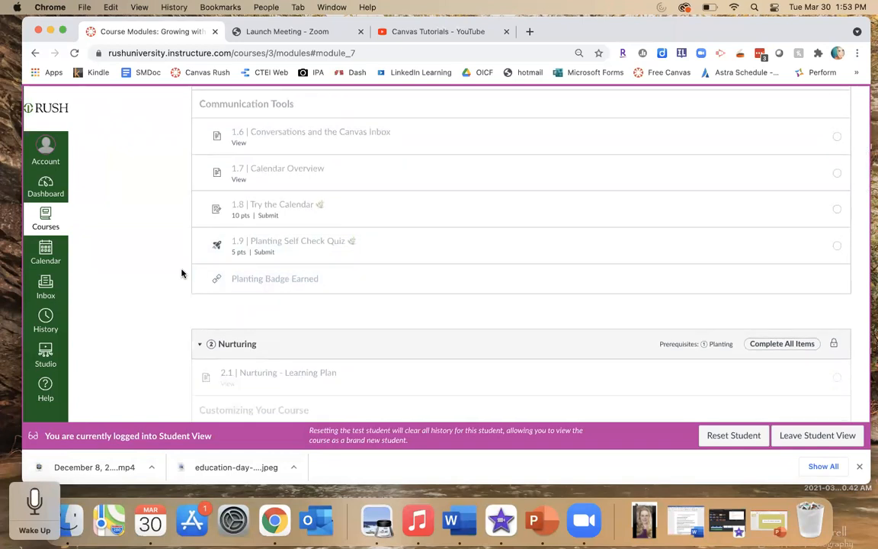
{"action": "scroll", "coordinate": [182, 273], "scroll_direction": "up", "scroll_amount": 6}
{"action": "scroll", "coordinate": [182, 273], "scroll_direction": "up", "scroll_amount": 2}
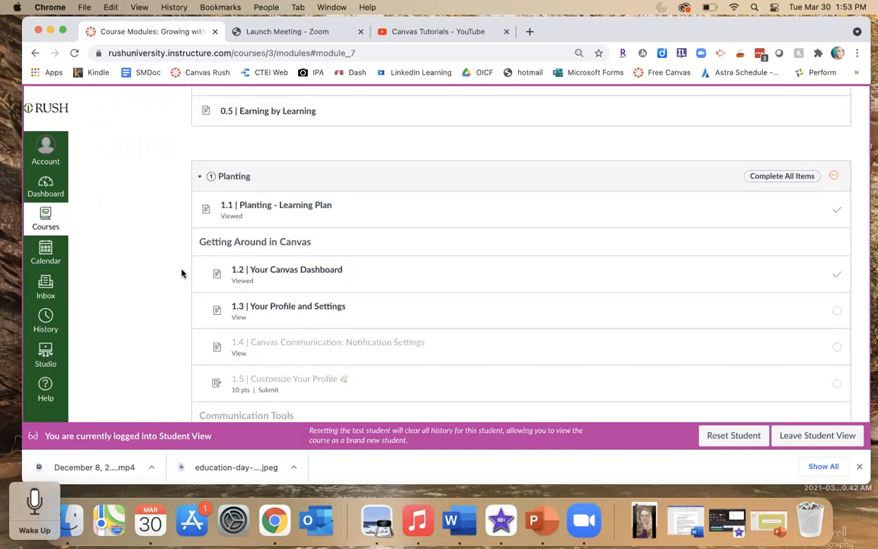
{"action": "scroll", "coordinate": [182, 273], "scroll_direction": "up", "scroll_amount": 4}
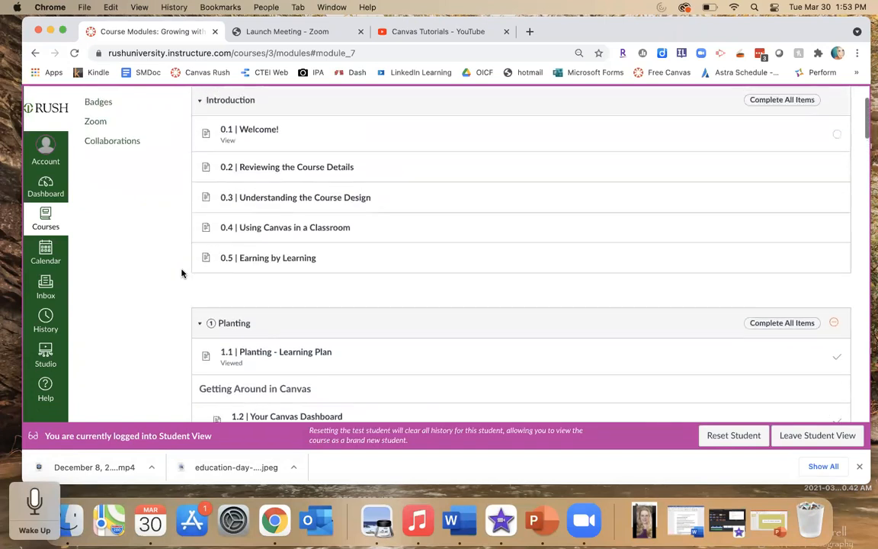
- Scroll through the locked Nurturing, Sprouting and Flowering module items in Student View, then return to the top of Modules
{"action": "scroll", "coordinate": [181, 273], "scroll_direction": "up", "scroll_amount": 1}
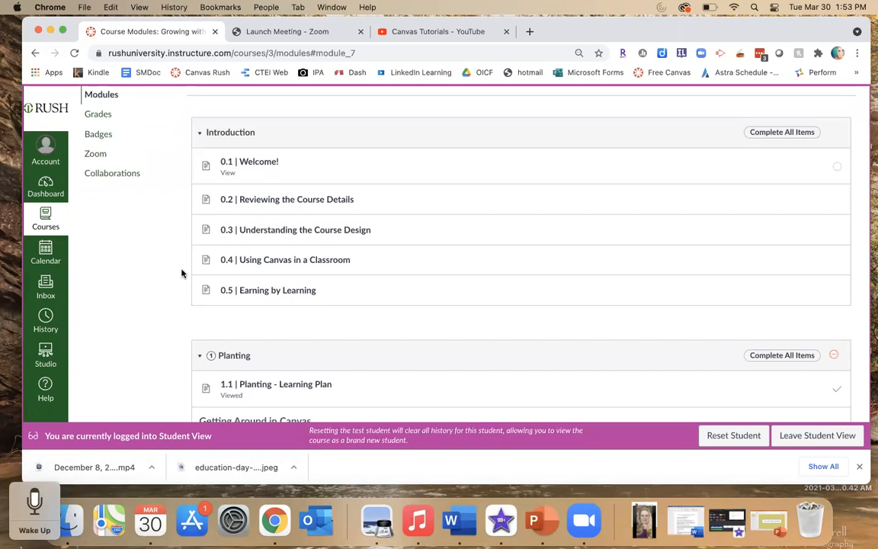
{"action": "scroll", "coordinate": [182, 273], "scroll_direction": "up", "scroll_amount": 1}
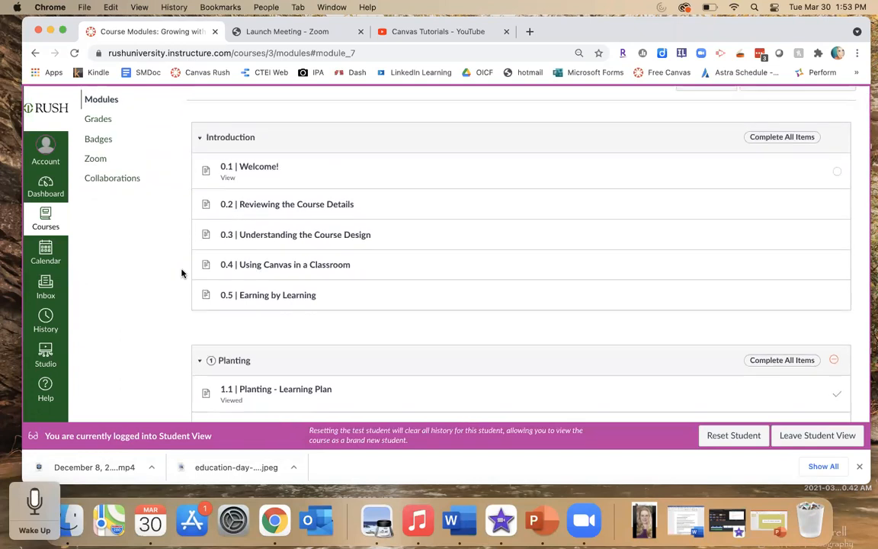
{"action": "scroll", "coordinate": [182, 273], "scroll_direction": "down", "scroll_amount": 15}
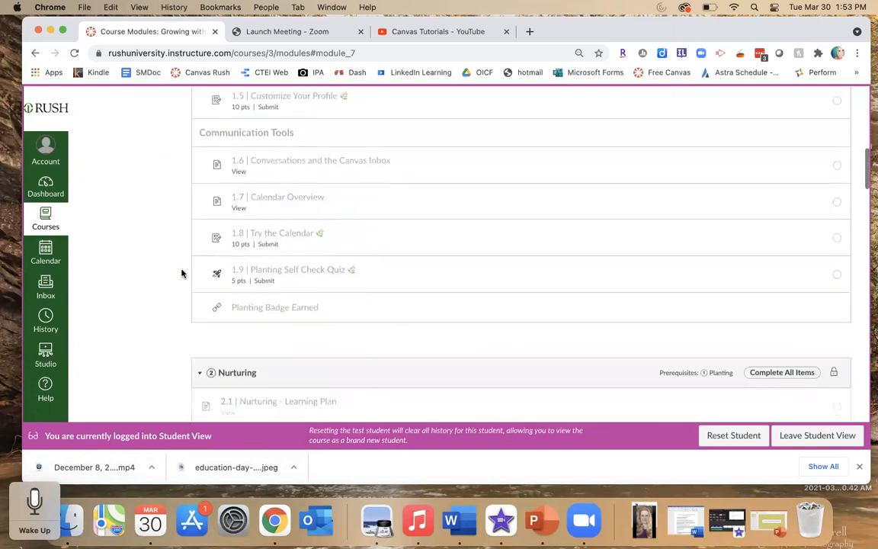
{"action": "scroll", "coordinate": [182, 273], "scroll_direction": "down", "scroll_amount": 4}
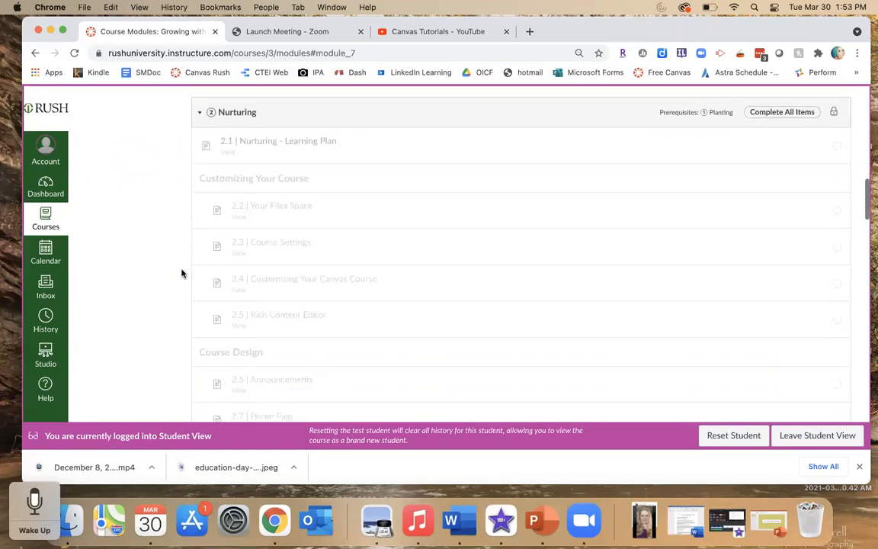
{"action": "scroll", "coordinate": [181, 273], "scroll_direction": "down", "scroll_amount": 12}
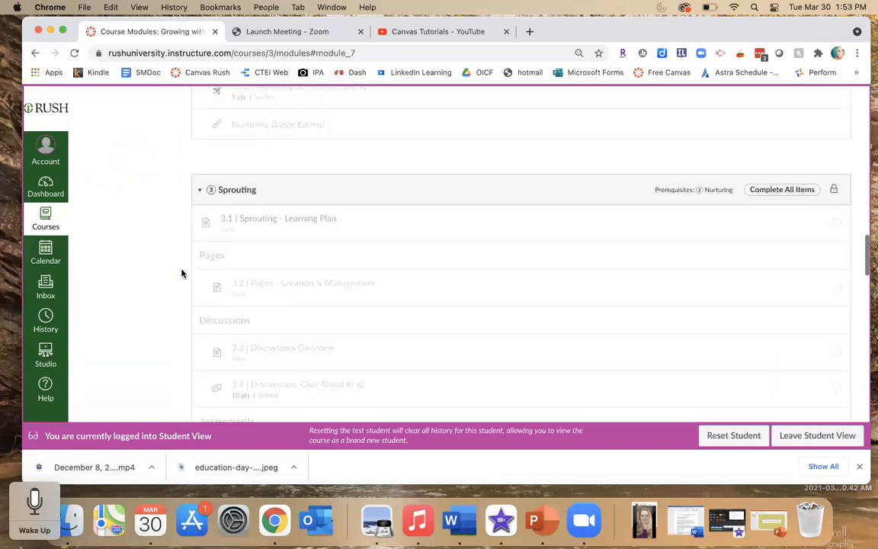
{"action": "scroll", "coordinate": [181, 273], "scroll_direction": "down", "scroll_amount": 1}
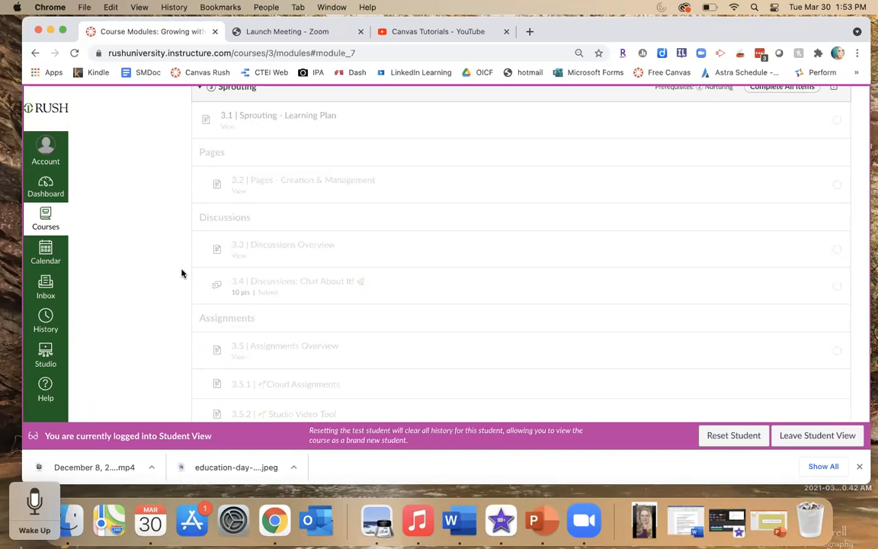
{"action": "scroll", "coordinate": [181, 273], "scroll_direction": "down", "scroll_amount": 2}
{"action": "scroll", "coordinate": [181, 273], "scroll_direction": "down", "scroll_amount": 3}
{"action": "scroll", "coordinate": [181, 273], "scroll_direction": "down", "scroll_amount": 6}
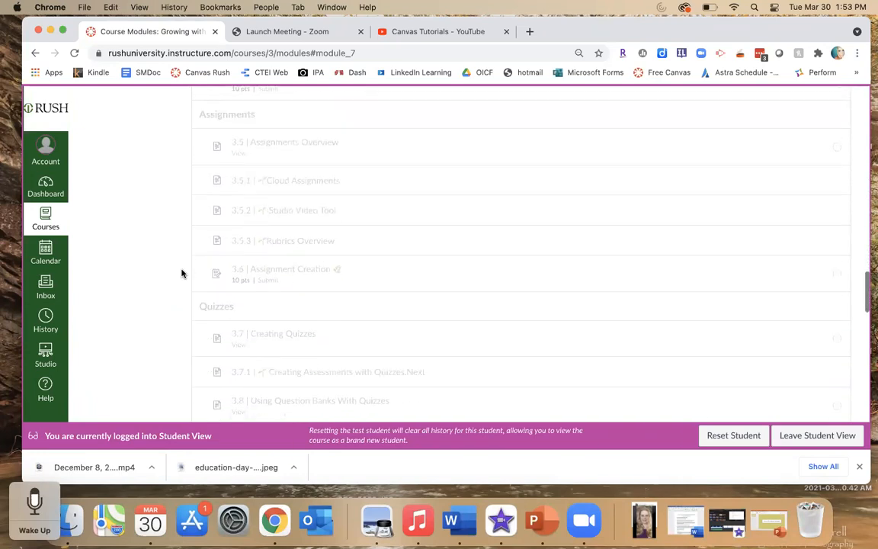
{"action": "scroll", "coordinate": [182, 273], "scroll_direction": "down", "scroll_amount": 3}
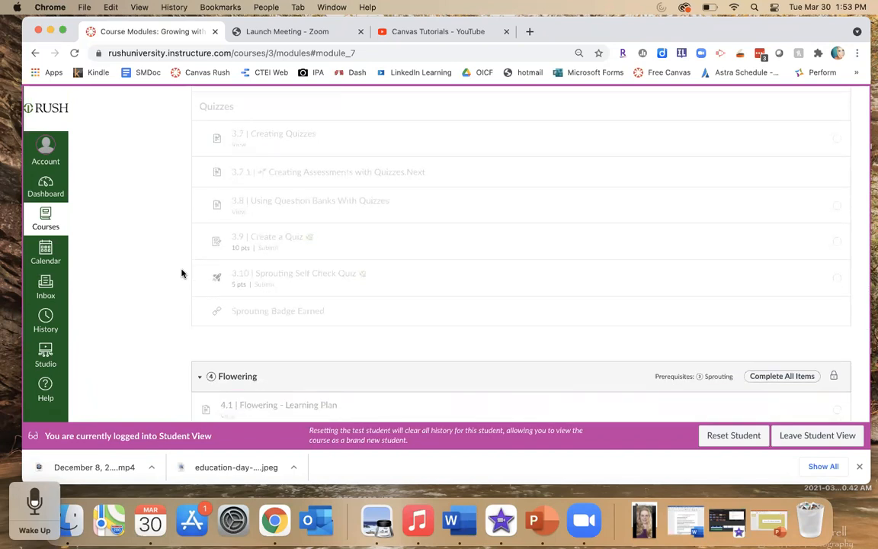
{"action": "scroll", "coordinate": [181, 273], "scroll_direction": "up", "scroll_amount": 3}
{"action": "scroll", "coordinate": [182, 273], "scroll_direction": "down", "scroll_amount": 3}
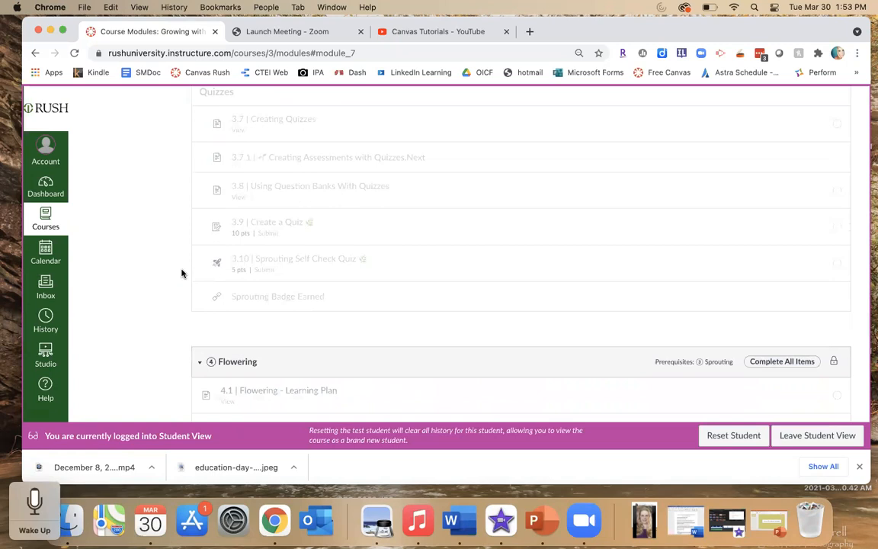
{"action": "scroll", "coordinate": [181, 273], "scroll_direction": "down", "scroll_amount": 3}
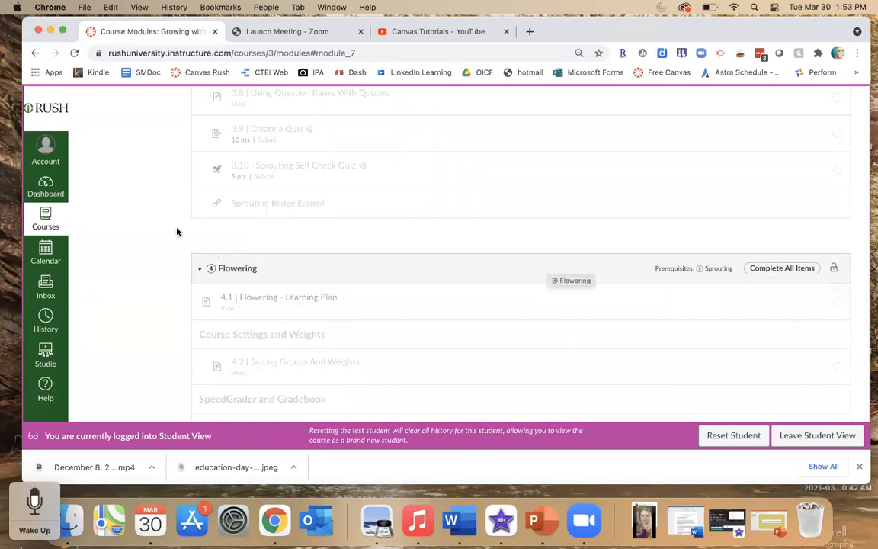
{"action": "scroll", "coordinate": [168, 223], "scroll_direction": "up", "scroll_amount": 1}
{"action": "scroll", "coordinate": [168, 223], "scroll_direction": "up", "scroll_amount": 6}
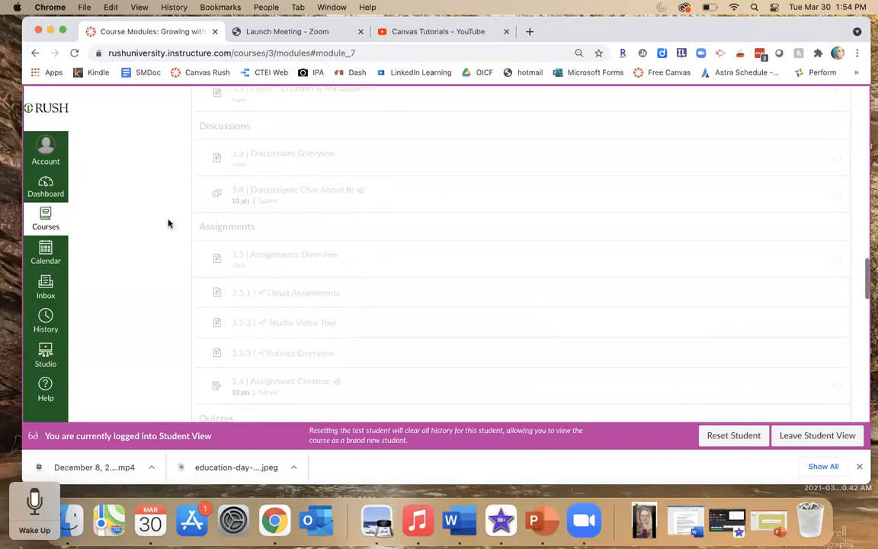
{"action": "scroll", "coordinate": [168, 223], "scroll_direction": "up", "scroll_amount": 6}
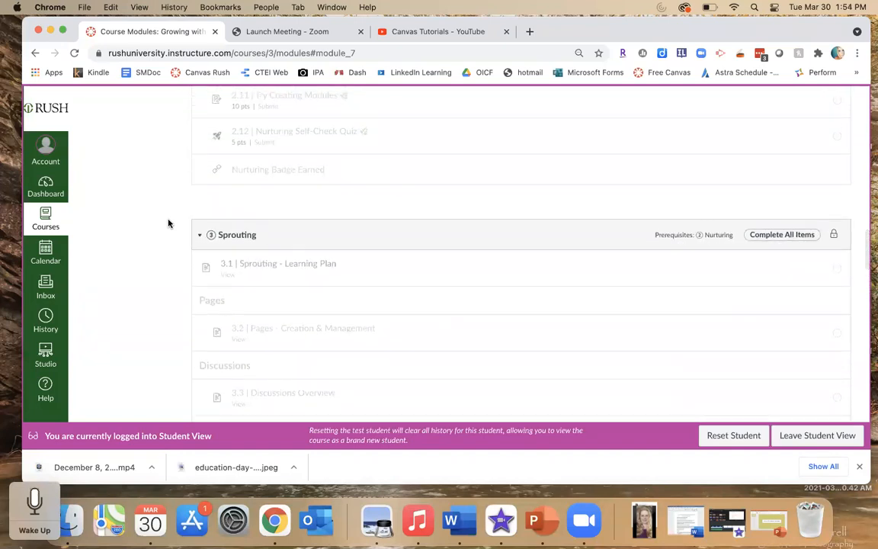
{"action": "scroll", "coordinate": [168, 223], "scroll_direction": "up", "scroll_amount": 10}
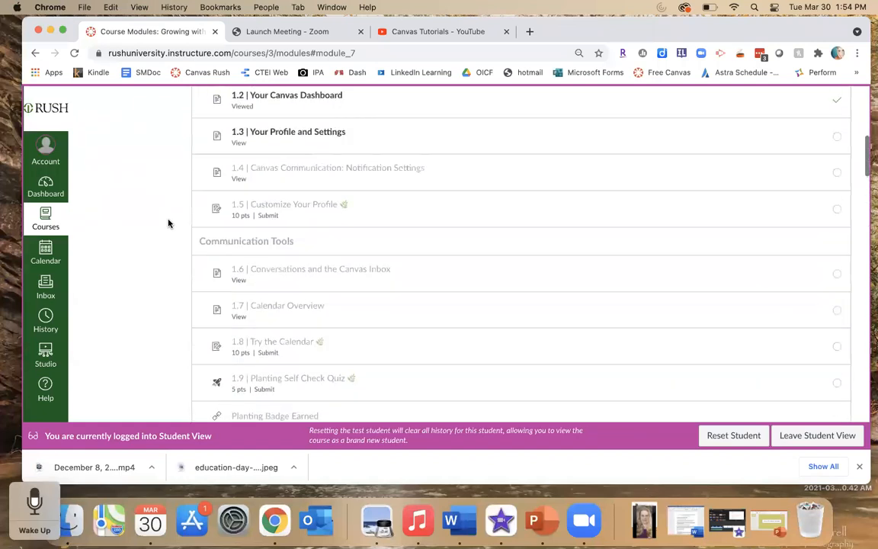
{"action": "scroll", "coordinate": [168, 223], "scroll_direction": "up", "scroll_amount": 3}
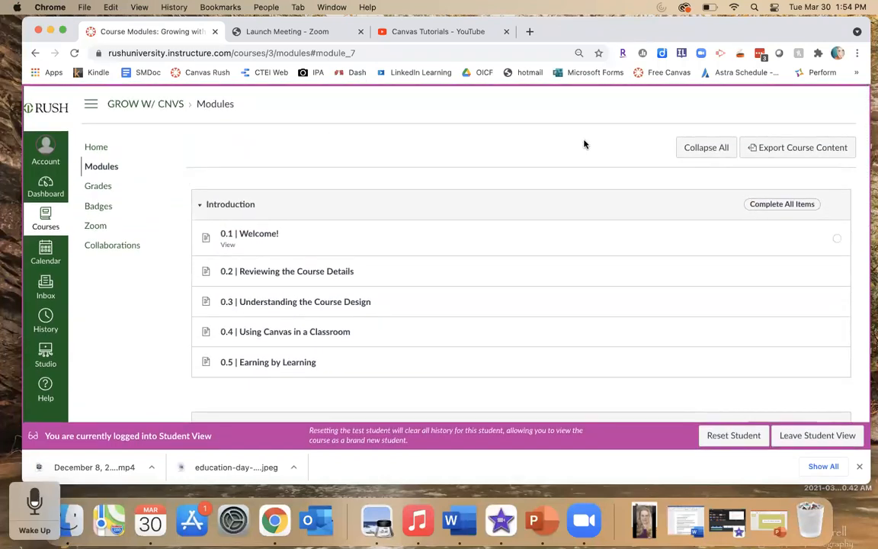